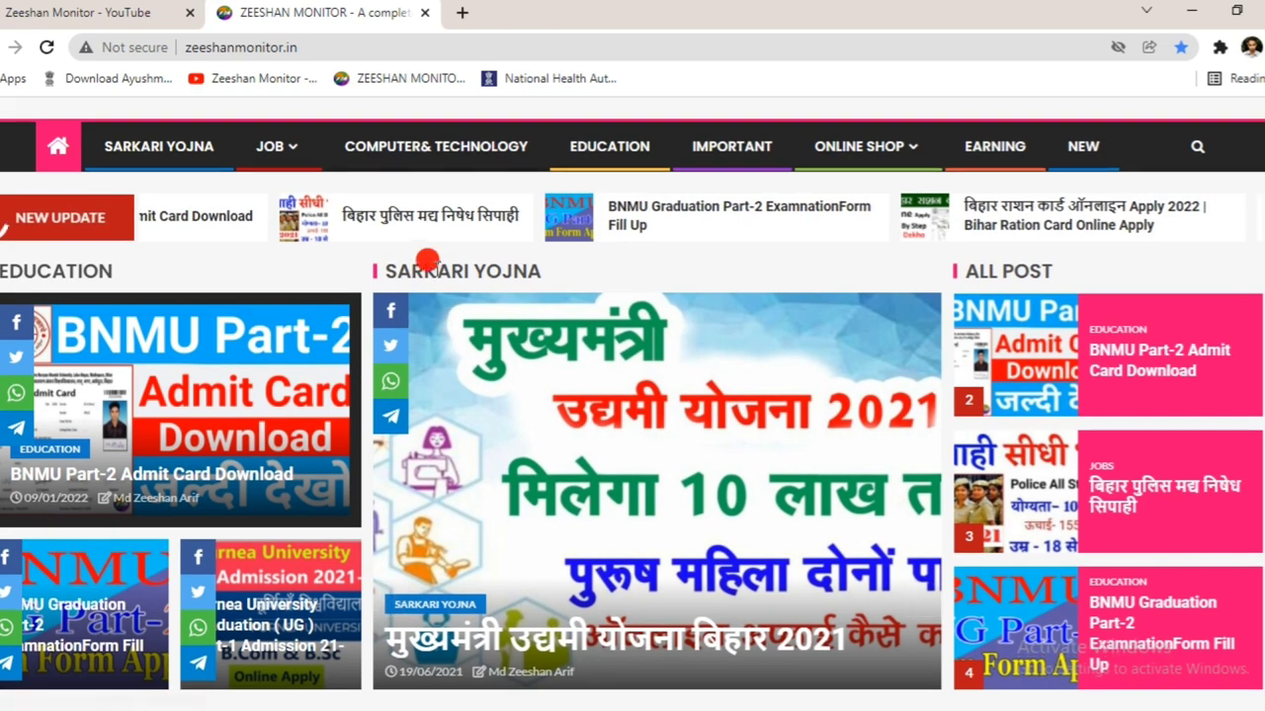
Advance the Sarkari Yojna slider to the Bihar Ration Card post and open the article.
left_click(923, 601)
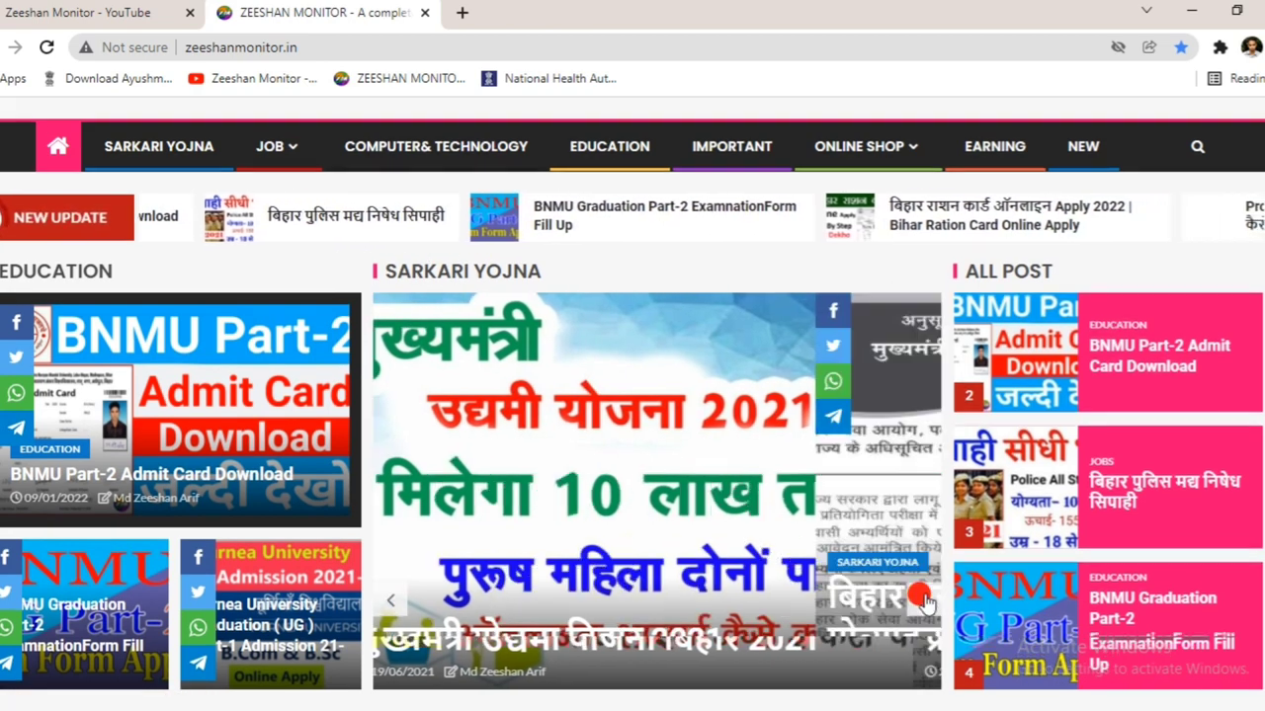
left_click(924, 601)
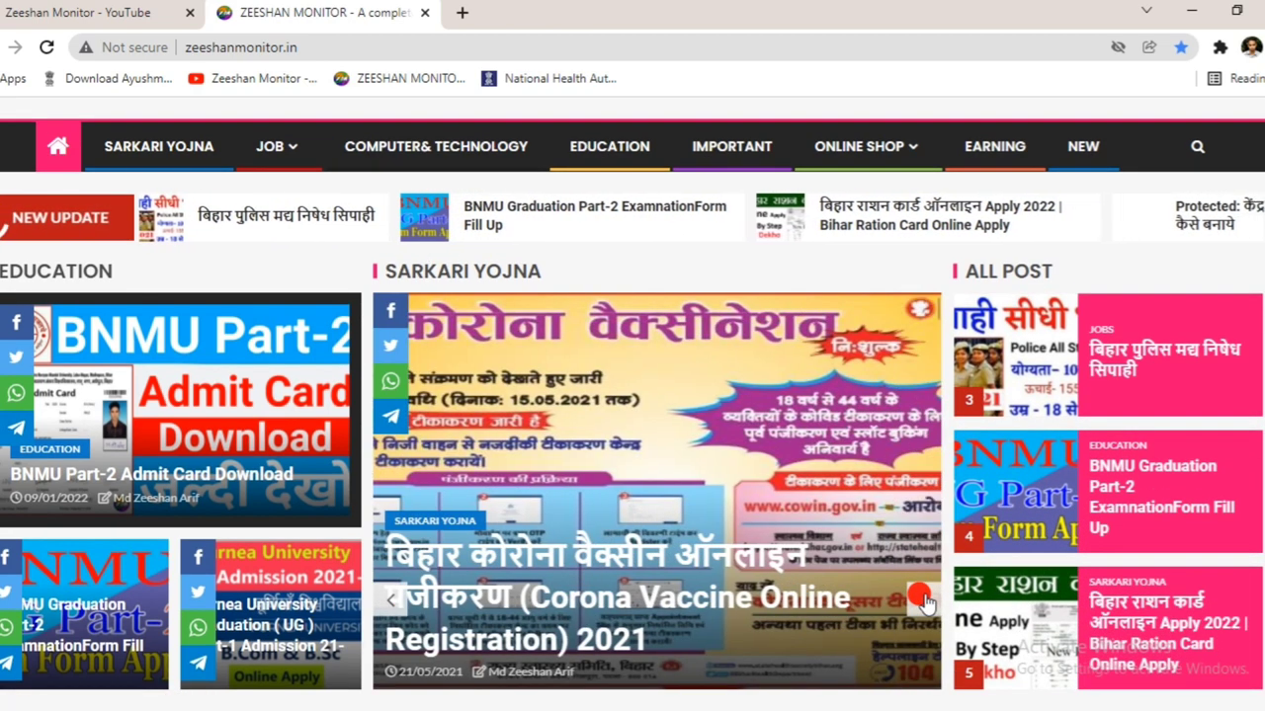
left_click(923, 601)
left_click(923, 601)
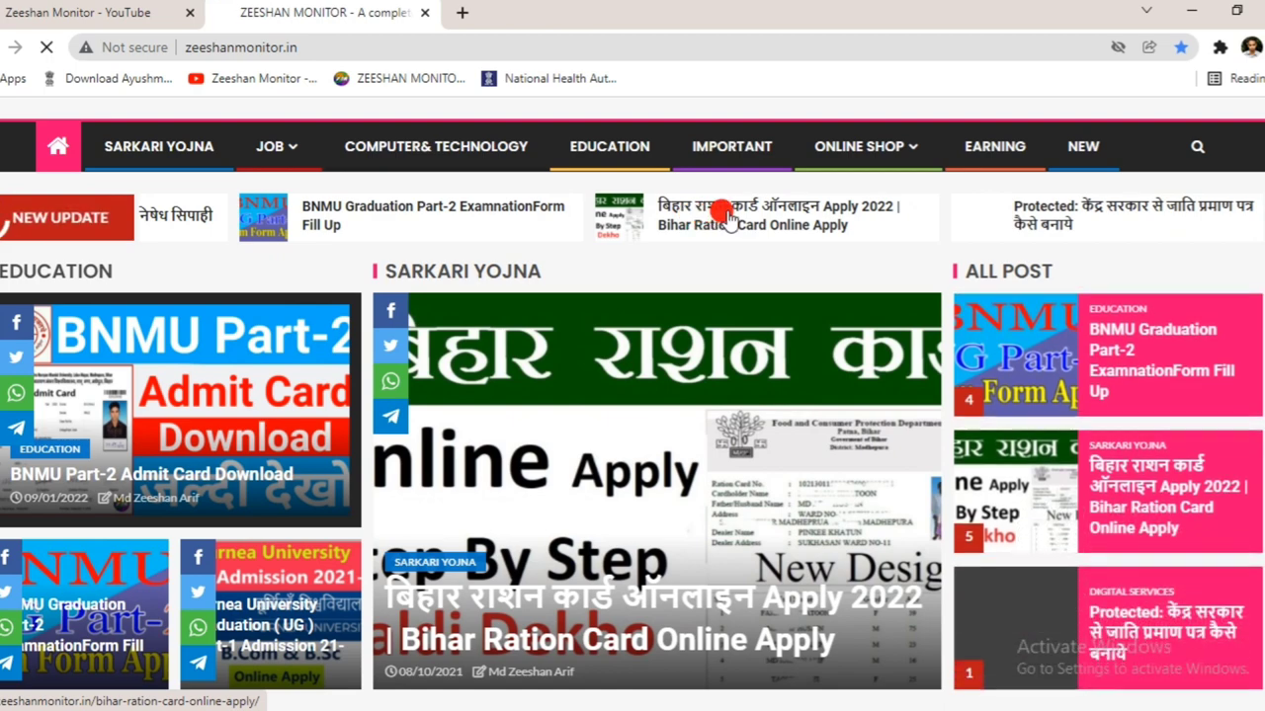
left_click(726, 215)
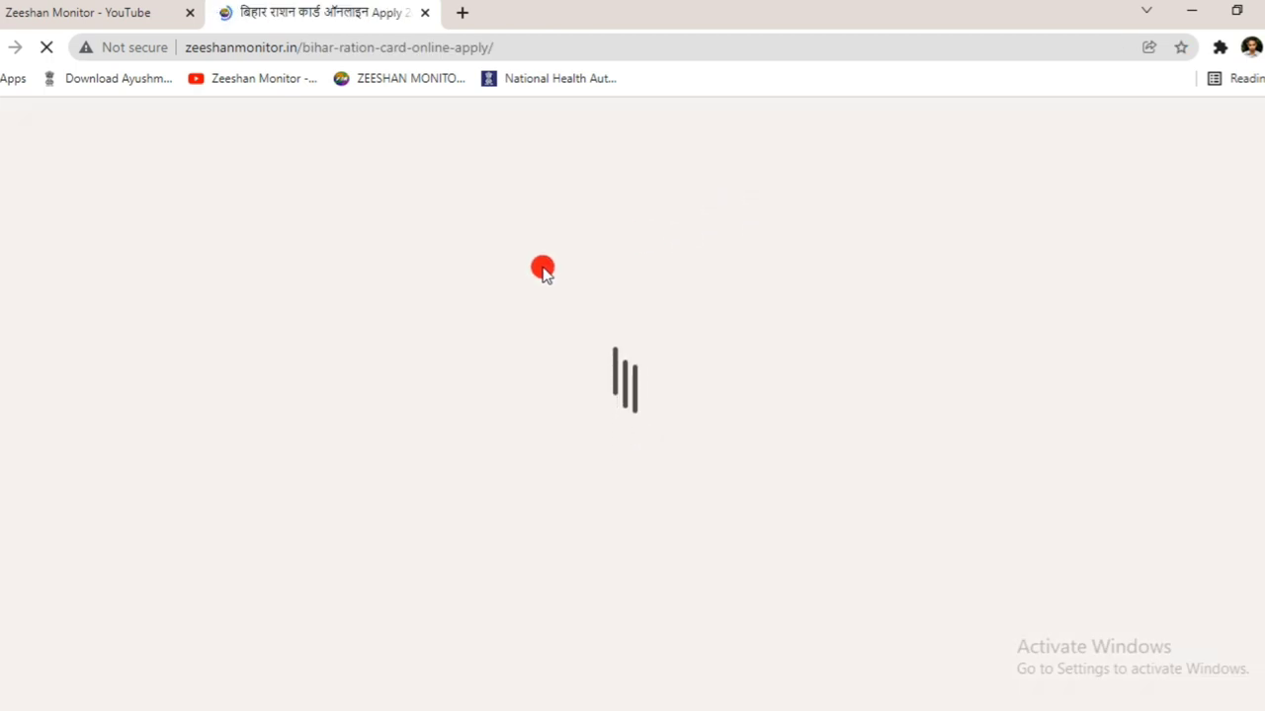
Scroll to the links table and open the Registration 'Click Here' link in a new tab.
scroll(541, 269, "down", 5)
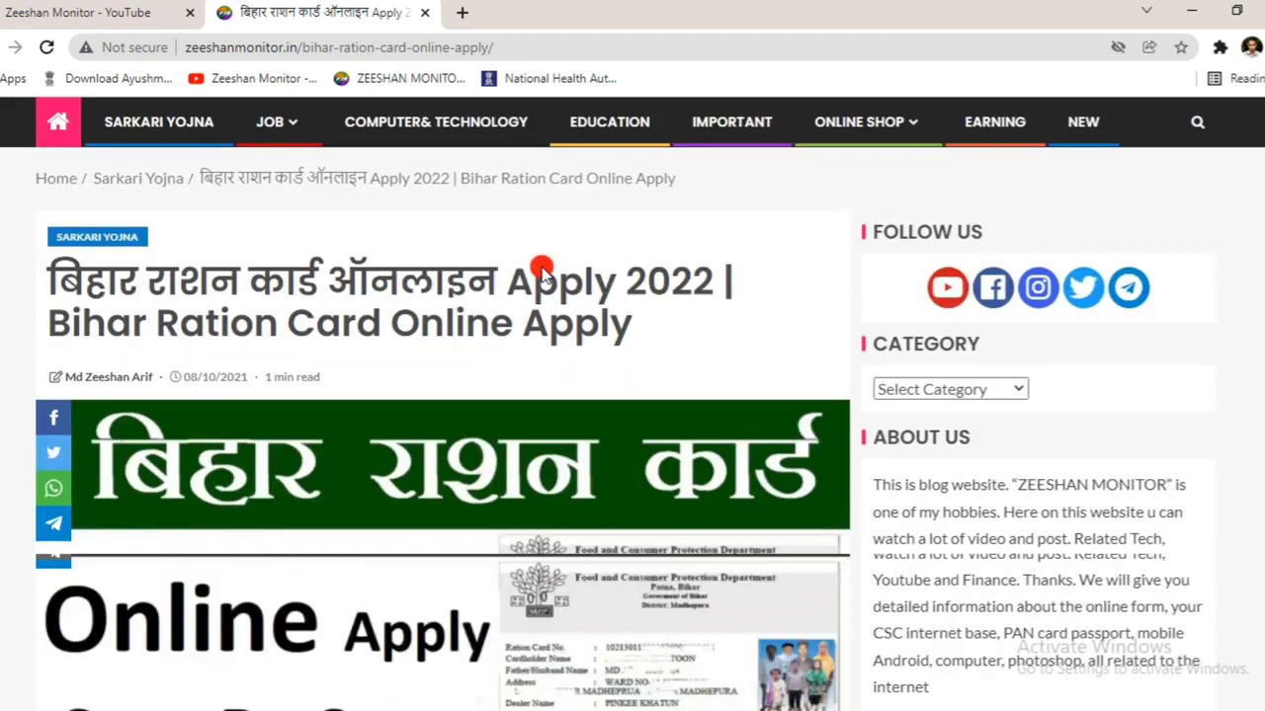
scroll(541, 269, "down", 4)
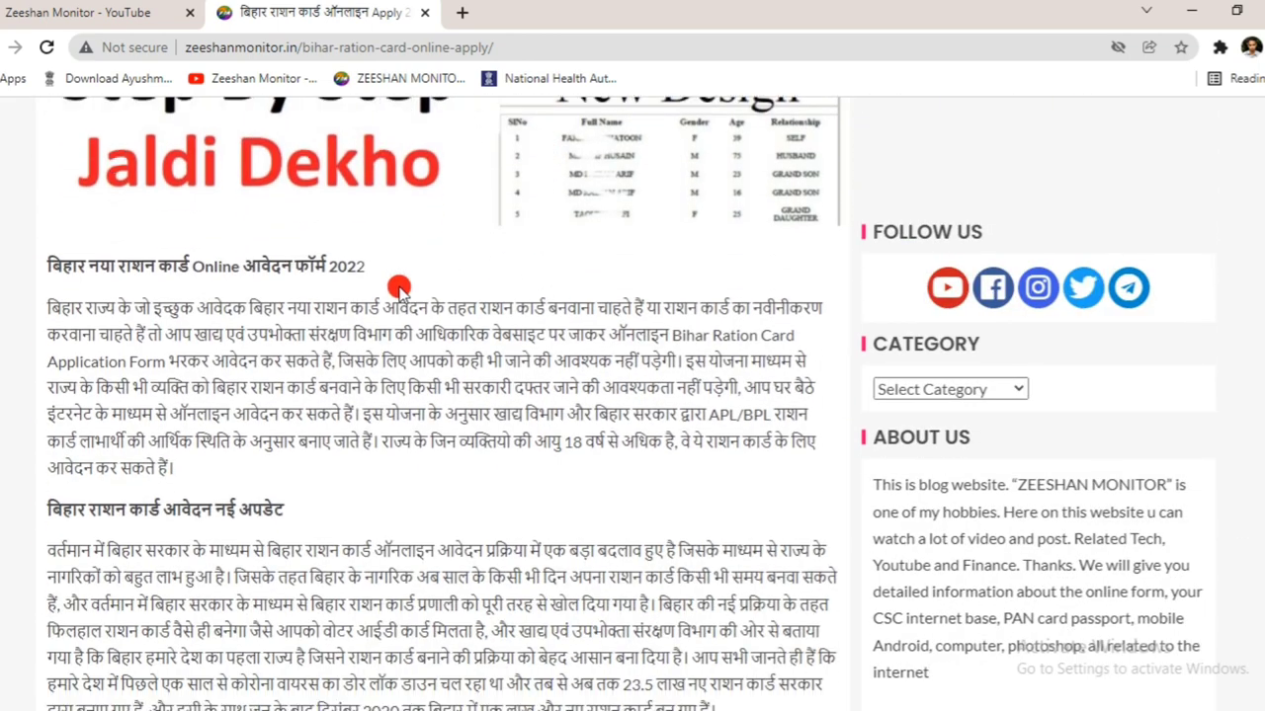
scroll(281, 326, "down", 5)
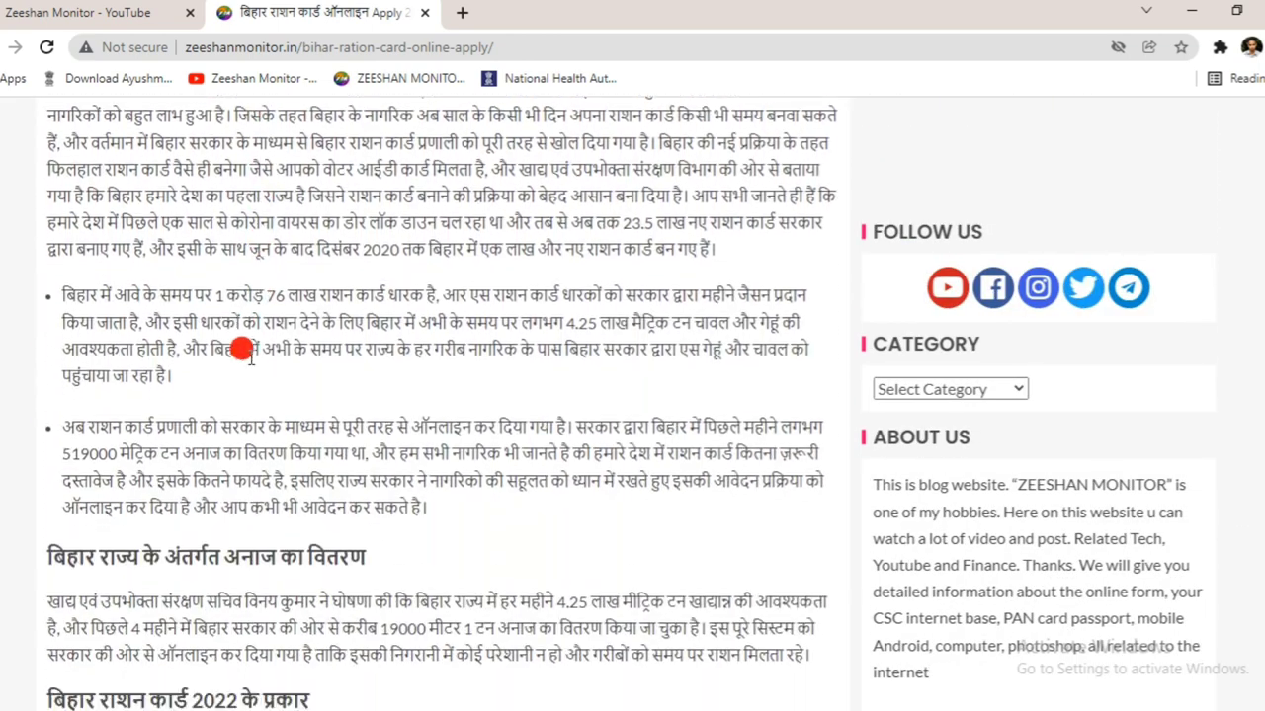
scroll(229, 353, "down", 2)
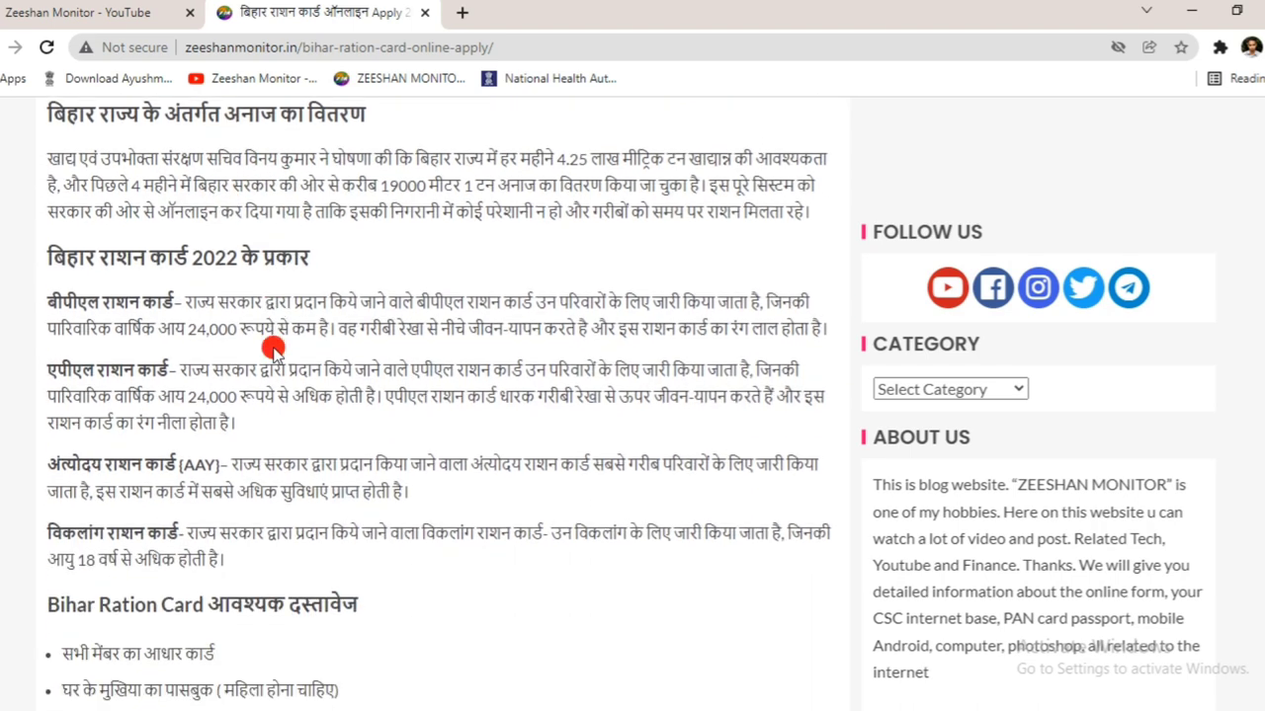
left_click_drag(172, 325, 273, 387)
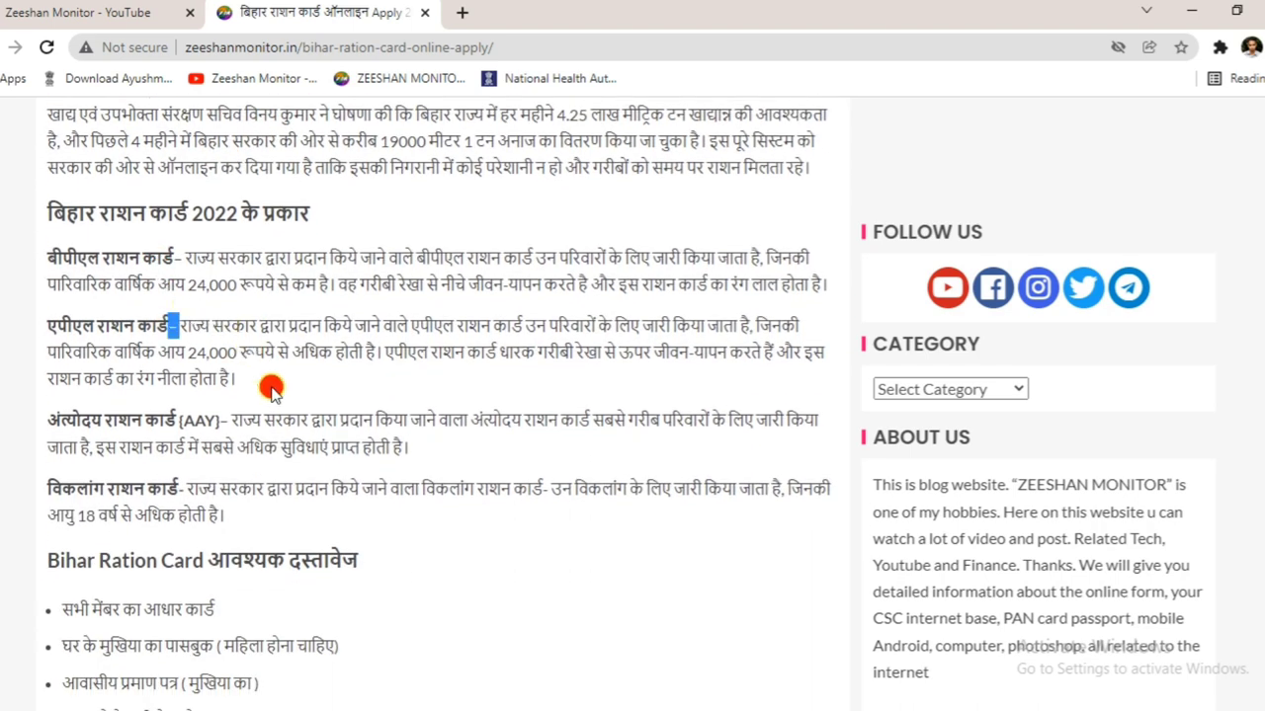
scroll(267, 383, "down", 1)
scroll(265, 379, "down", 2)
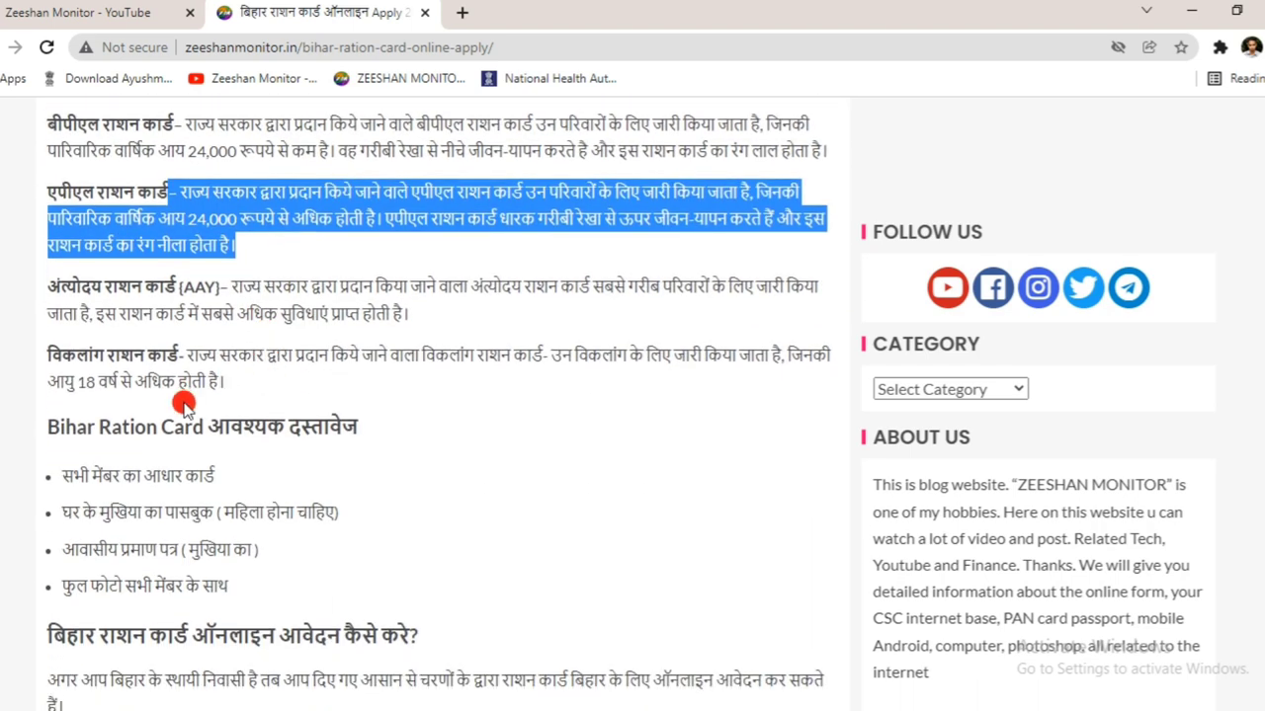
left_click_drag(141, 351, 216, 421)
scroll(218, 419, "down", 3)
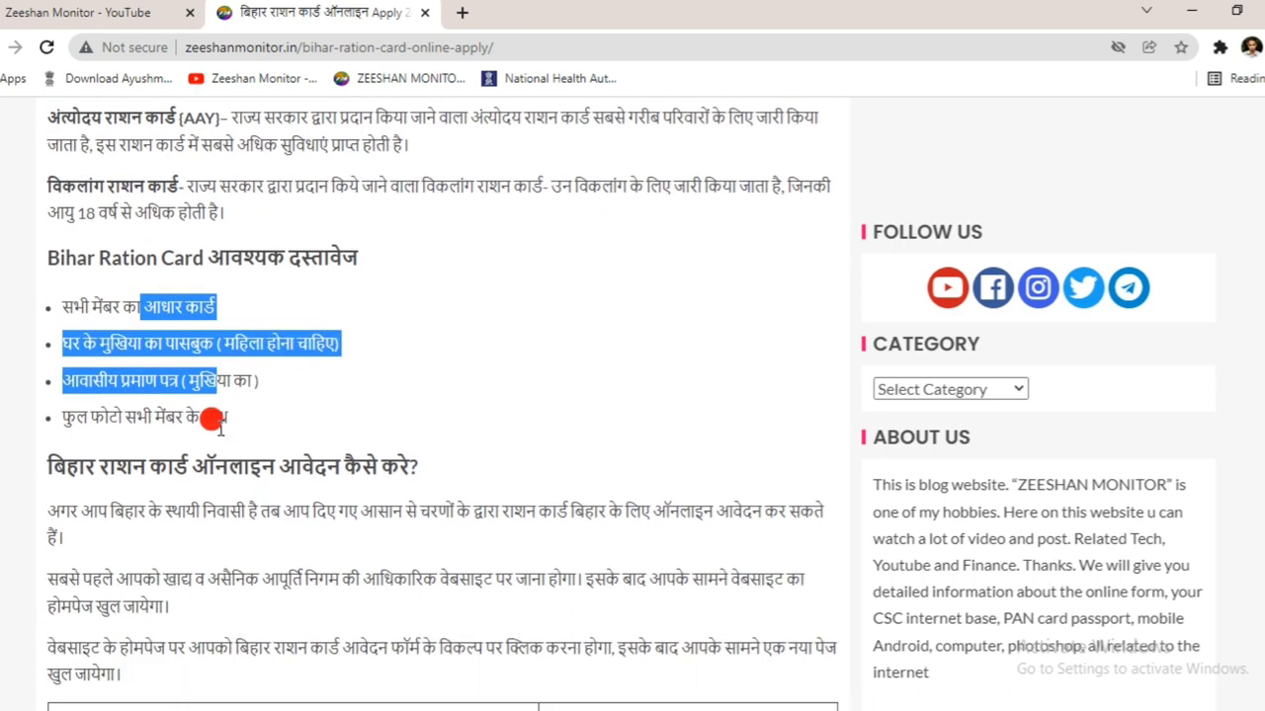
scroll(358, 348, "down", 2)
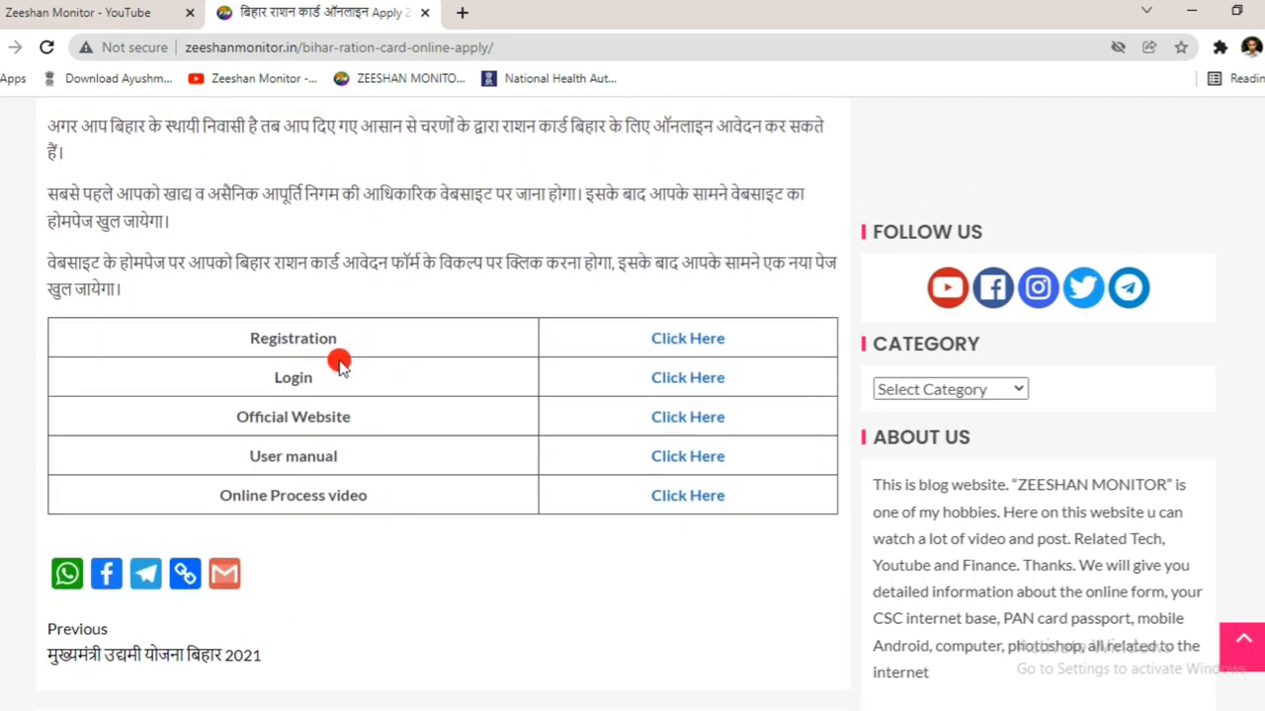
left_click_drag(258, 338, 326, 338)
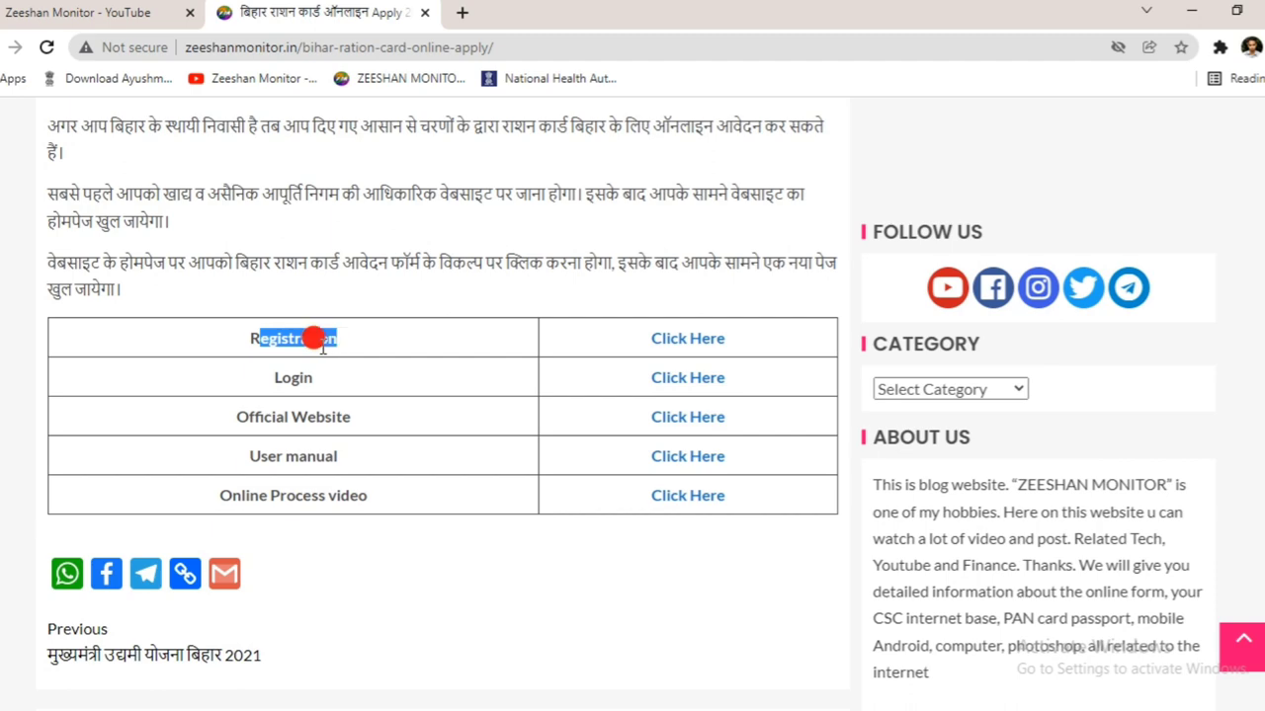
left_click(689, 341)
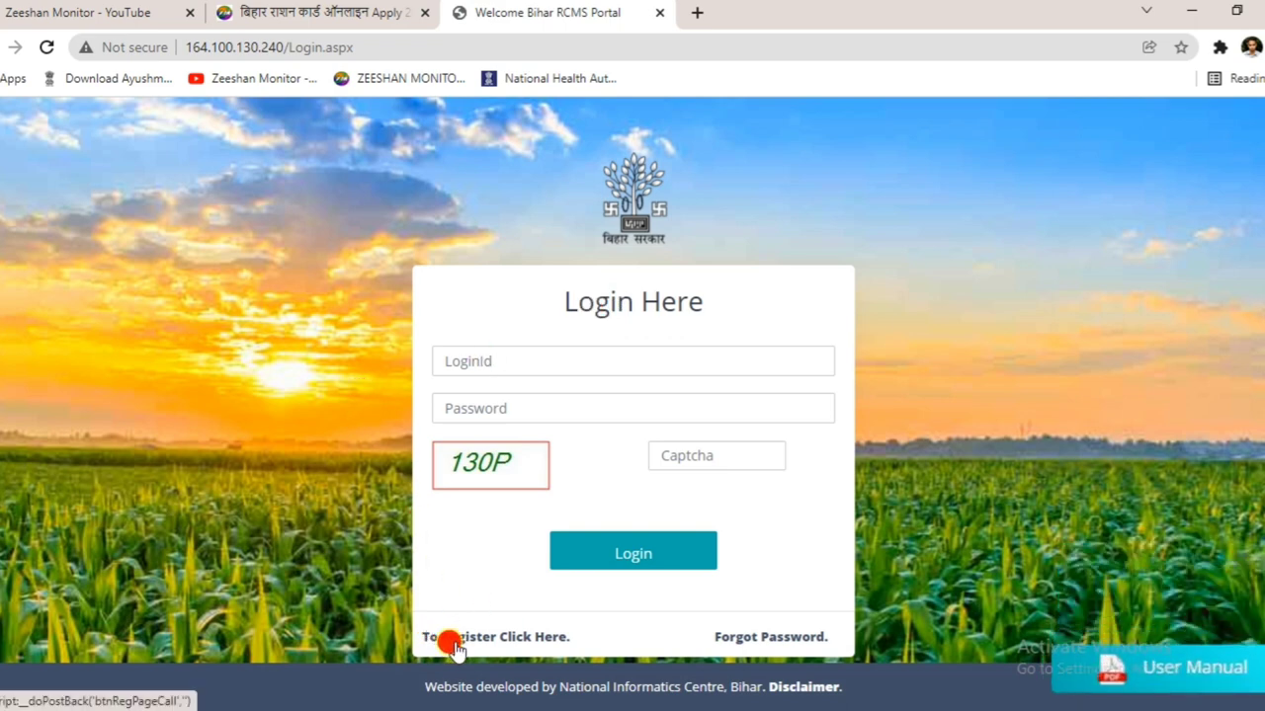
Use 'To Register Click Here.' on the RCMS login page to open the registration form.
left_click(458, 643)
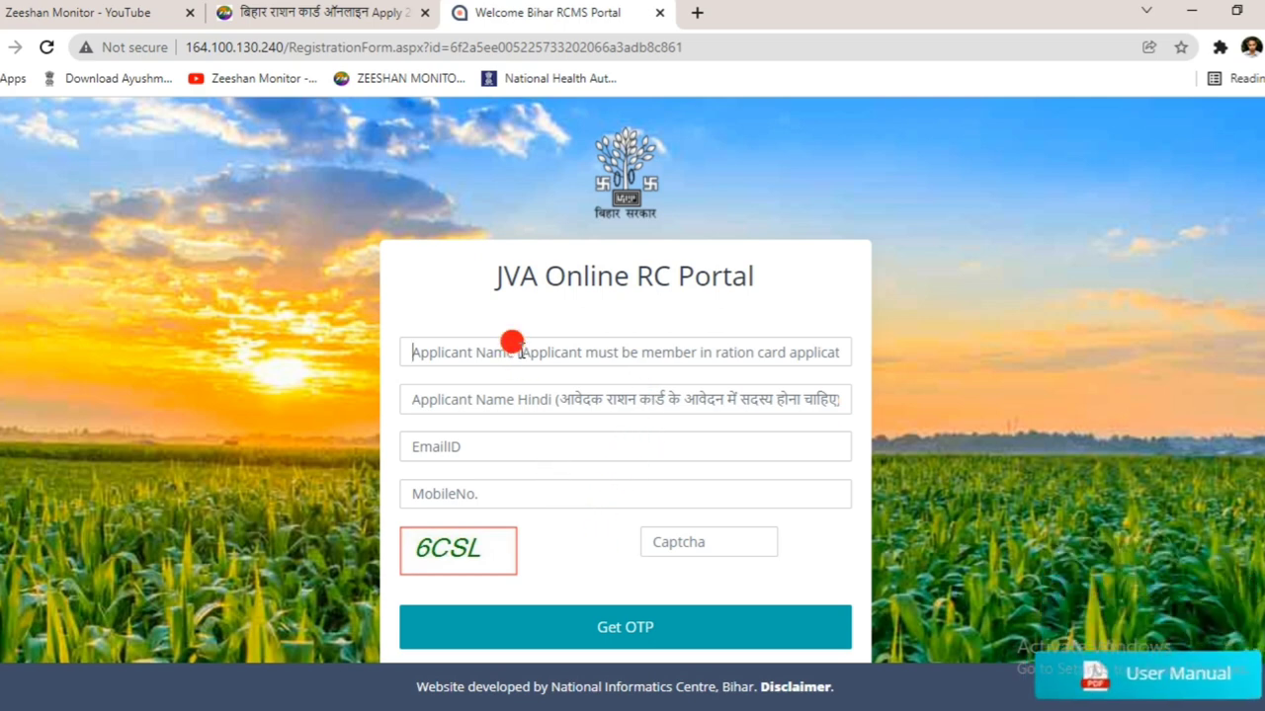
Enter the applicant's name in the English and Hindi name fields.
left_click(512, 342)
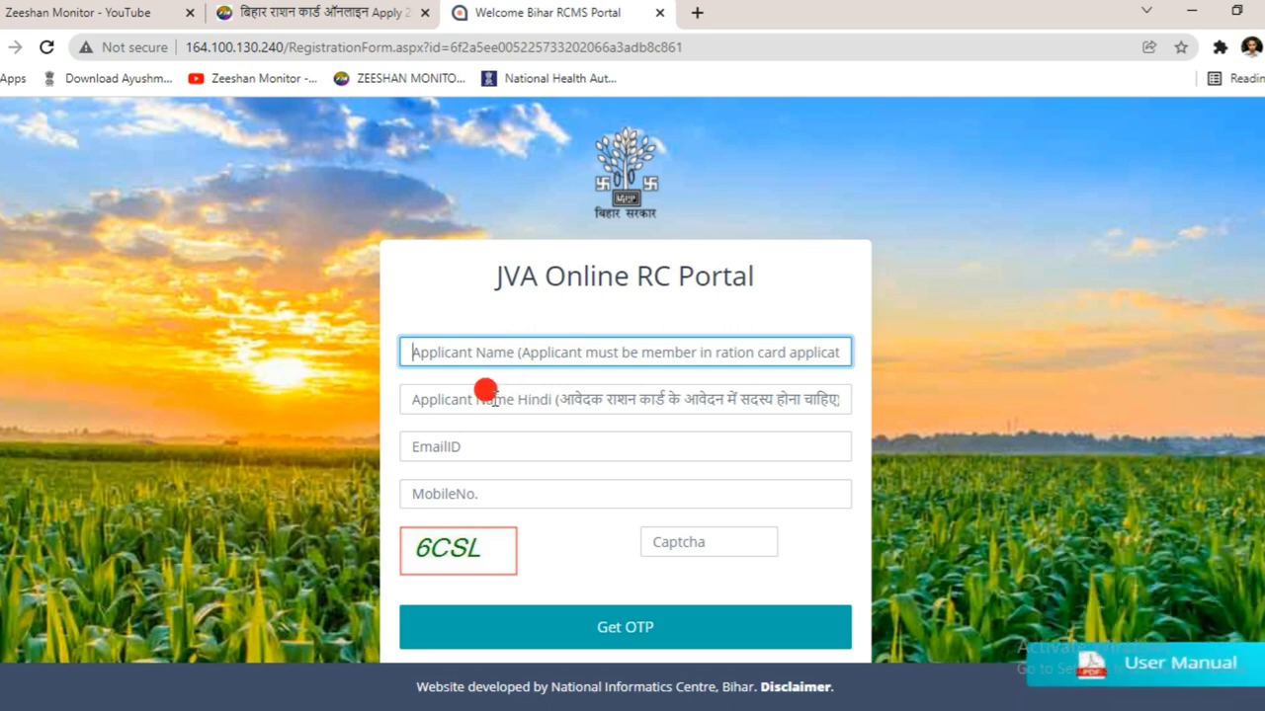
type("zeeshan")
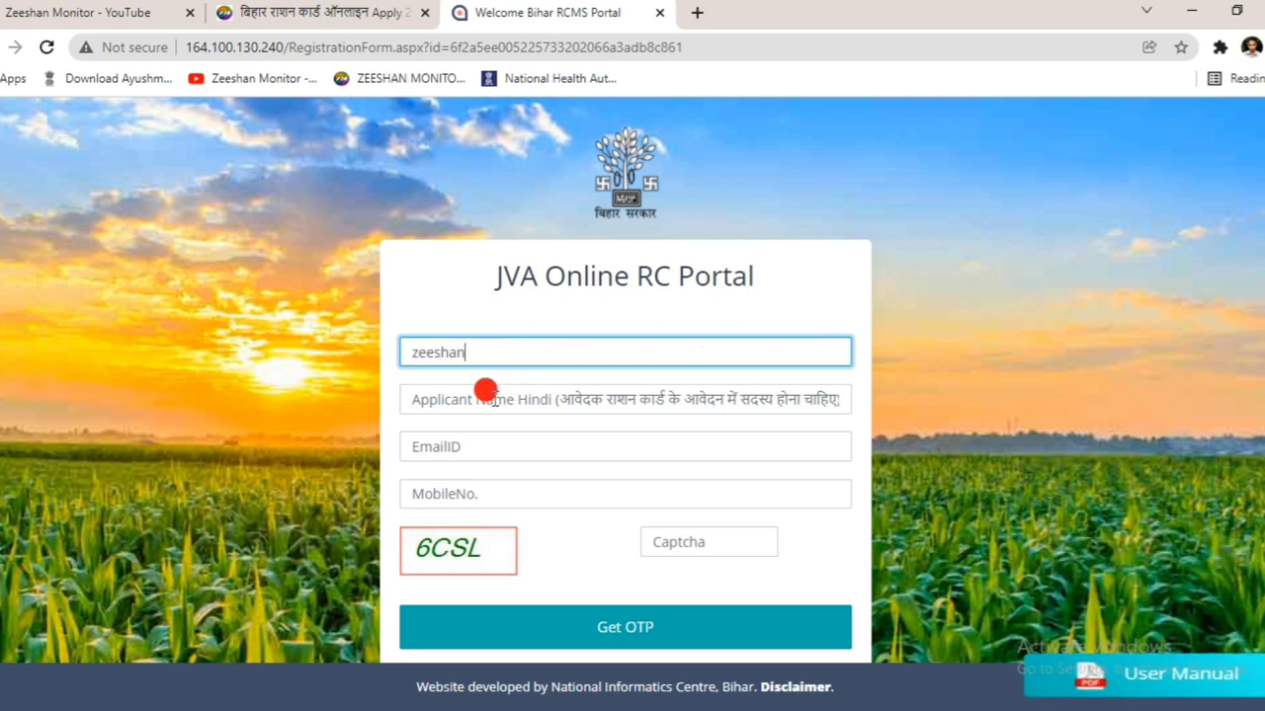
key("ctrl+a")
left_click(485, 390)
type("z")
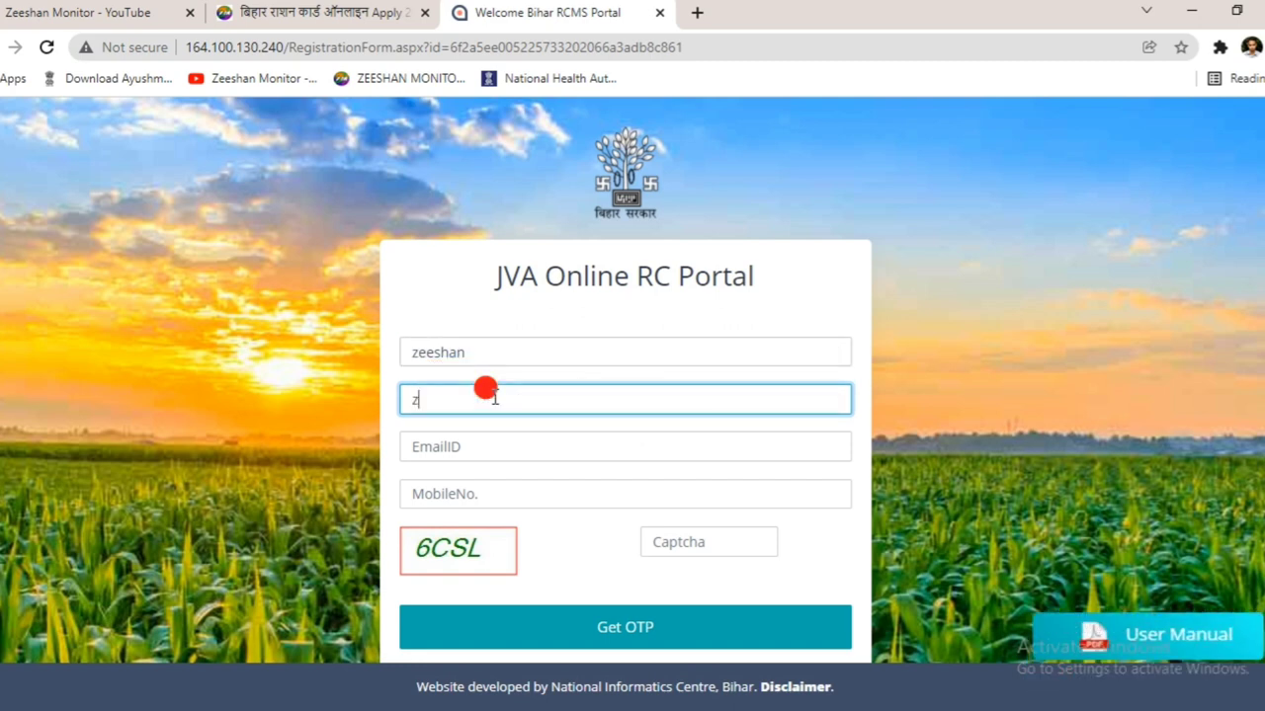
type("eeshan")
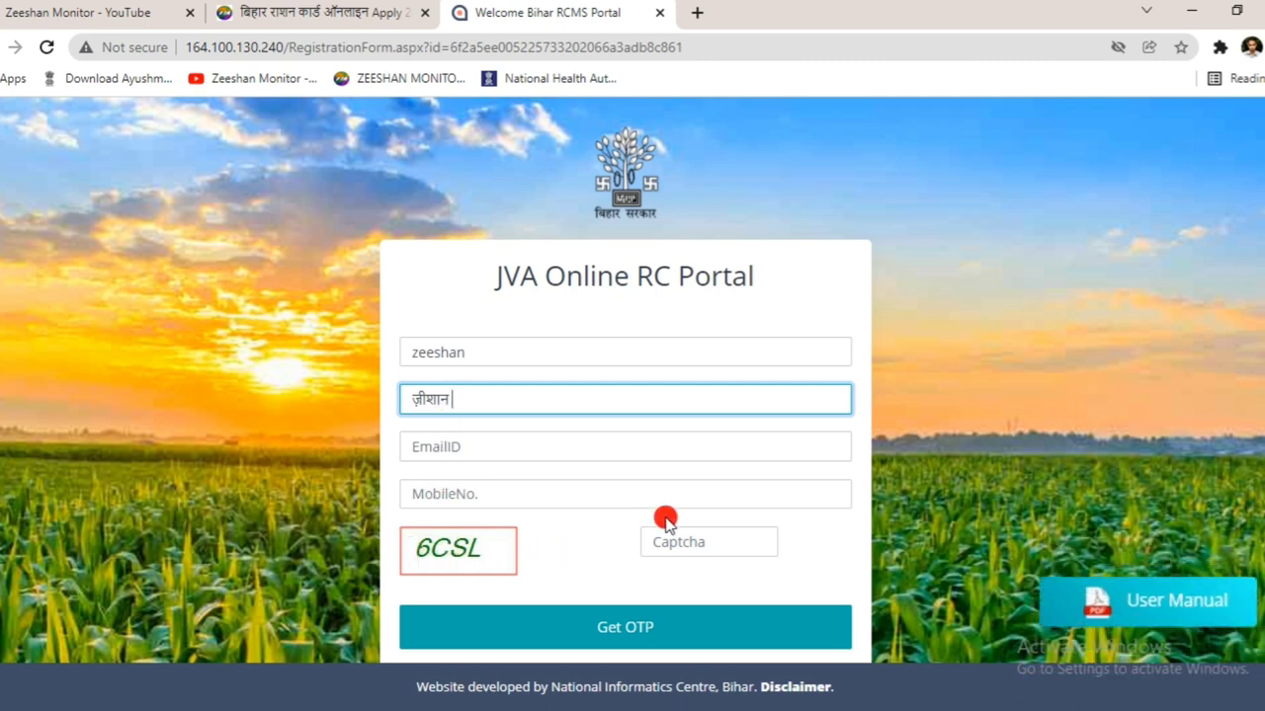
Fill in the displayed captcha and request an OTP.
left_click(706, 540)
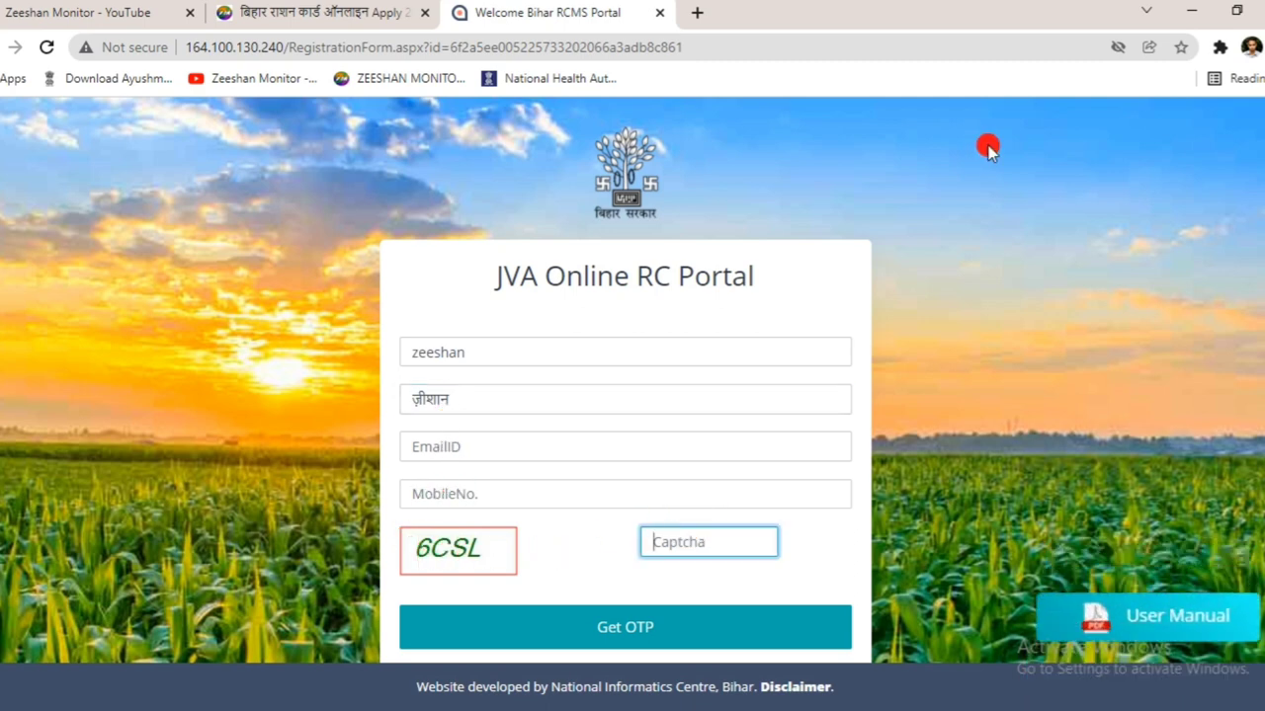
type("6CSL")
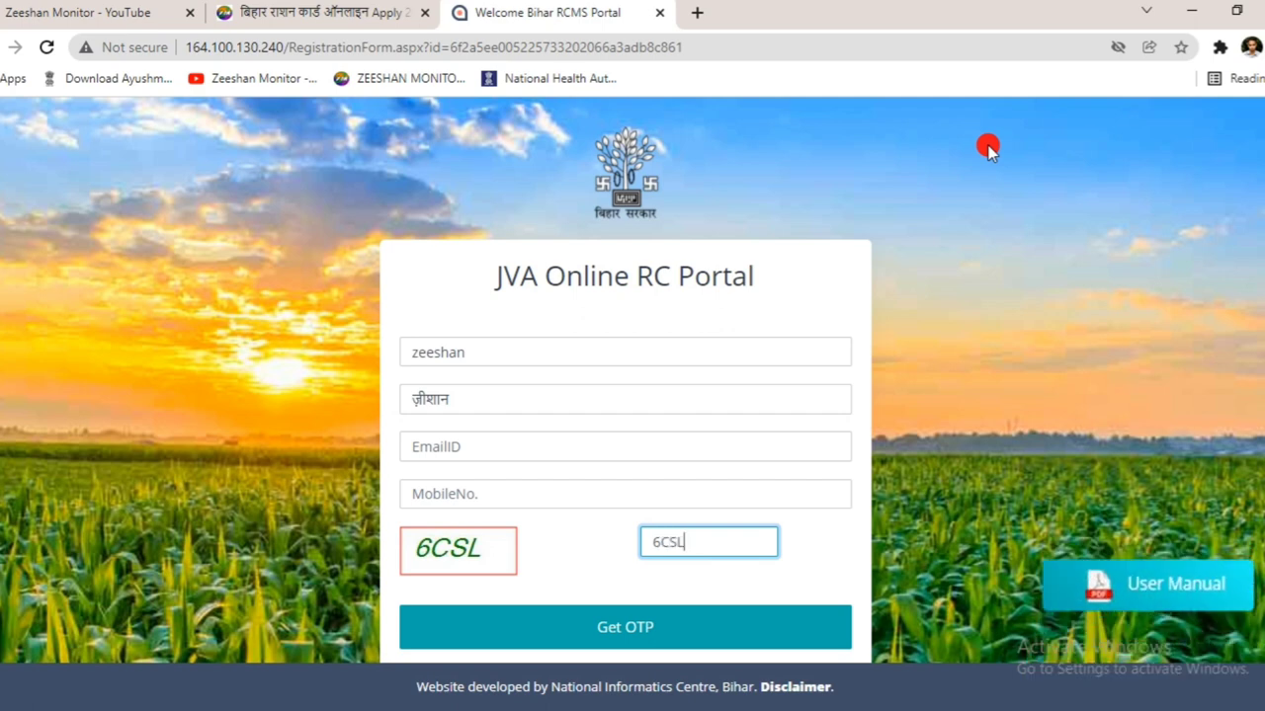
left_click(638, 632)
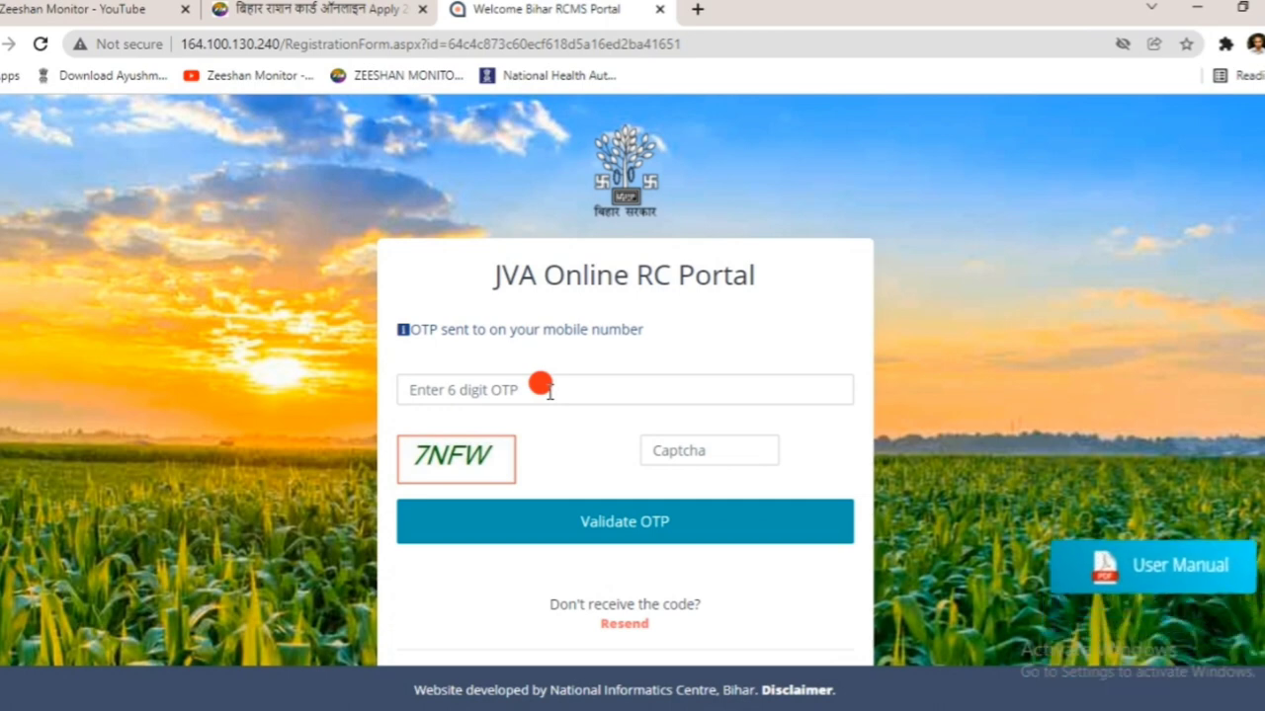
Enter the received 6-digit OTP and the new captcha, then validate the OTP.
left_click(550, 391)
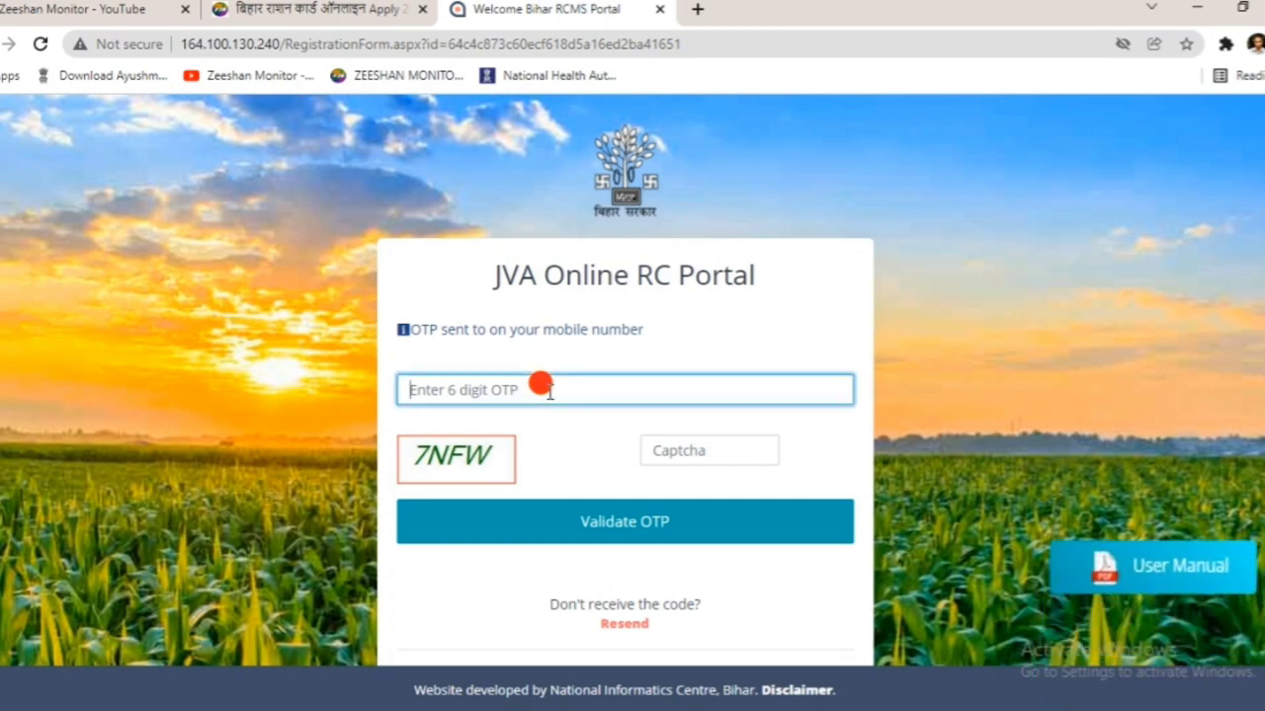
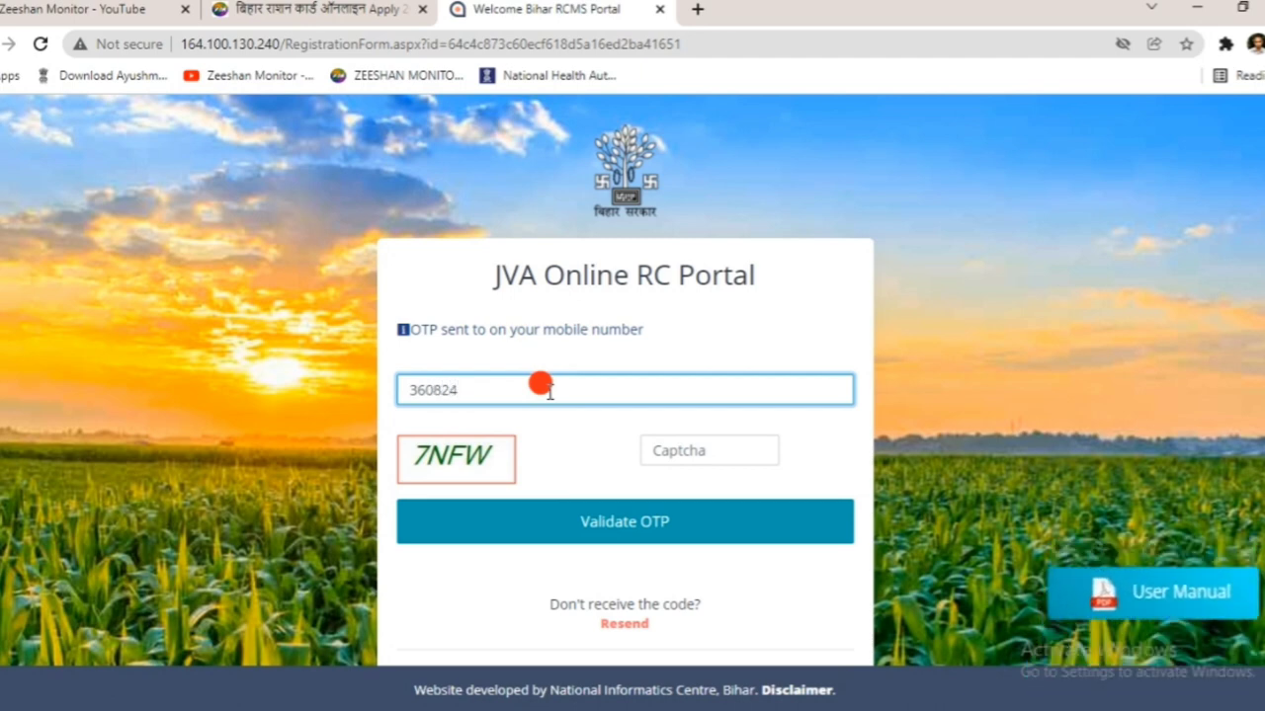
left_click(689, 448)
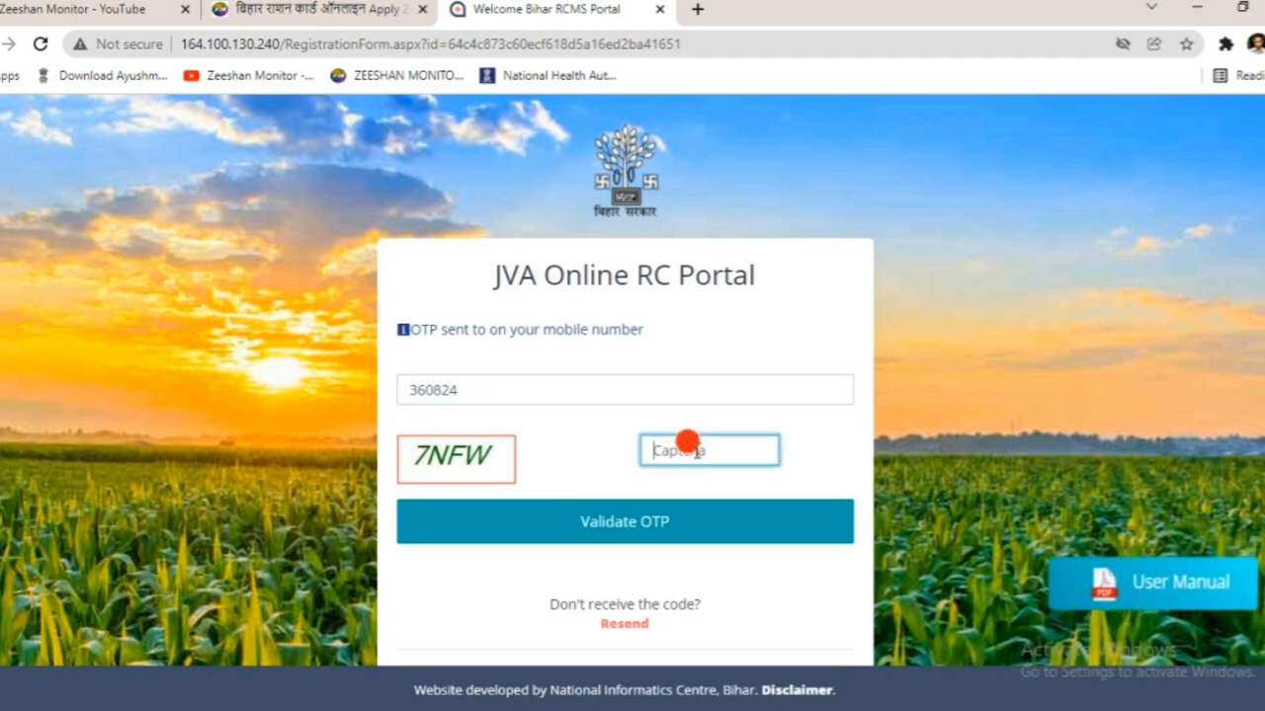
type("7N")
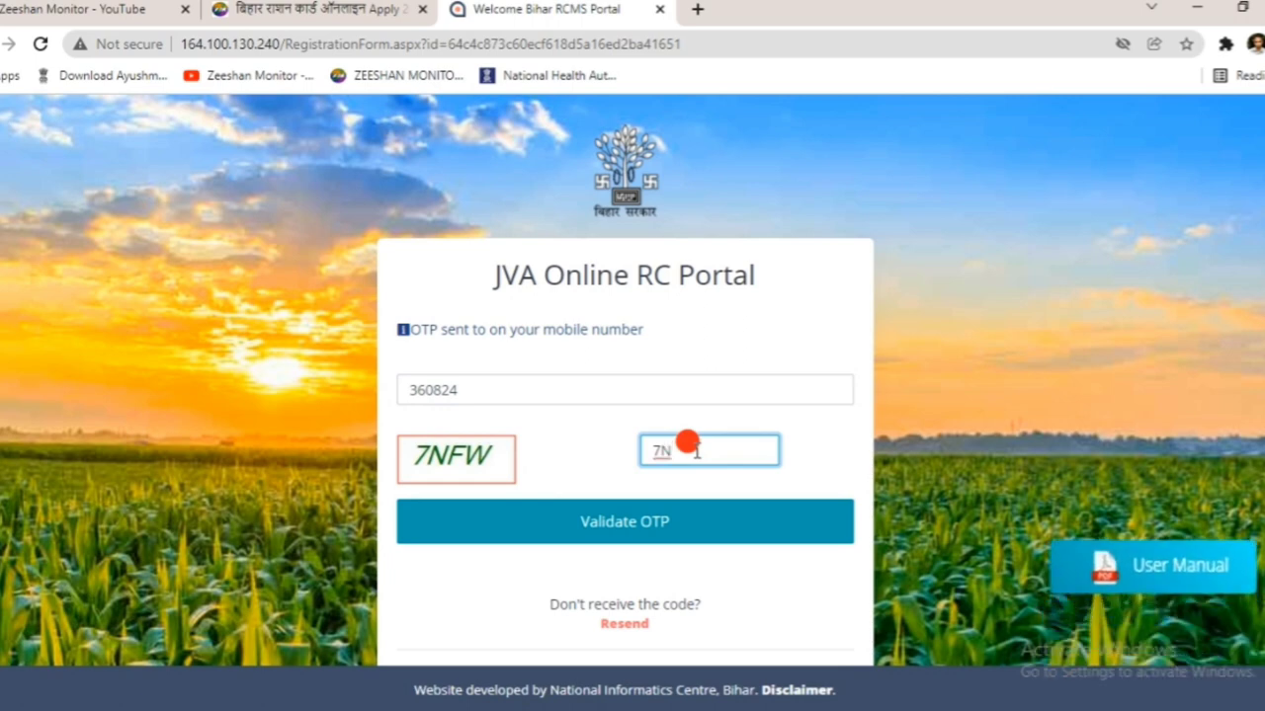
type("FW")
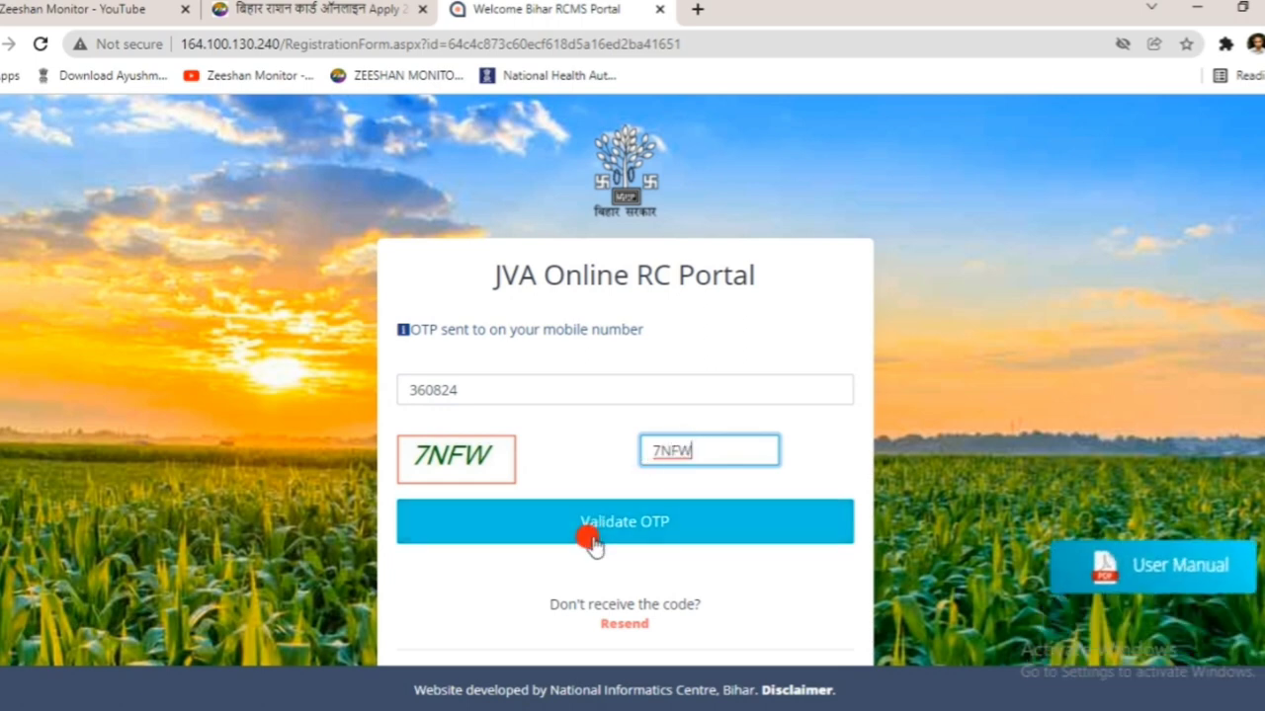
left_click(597, 536)
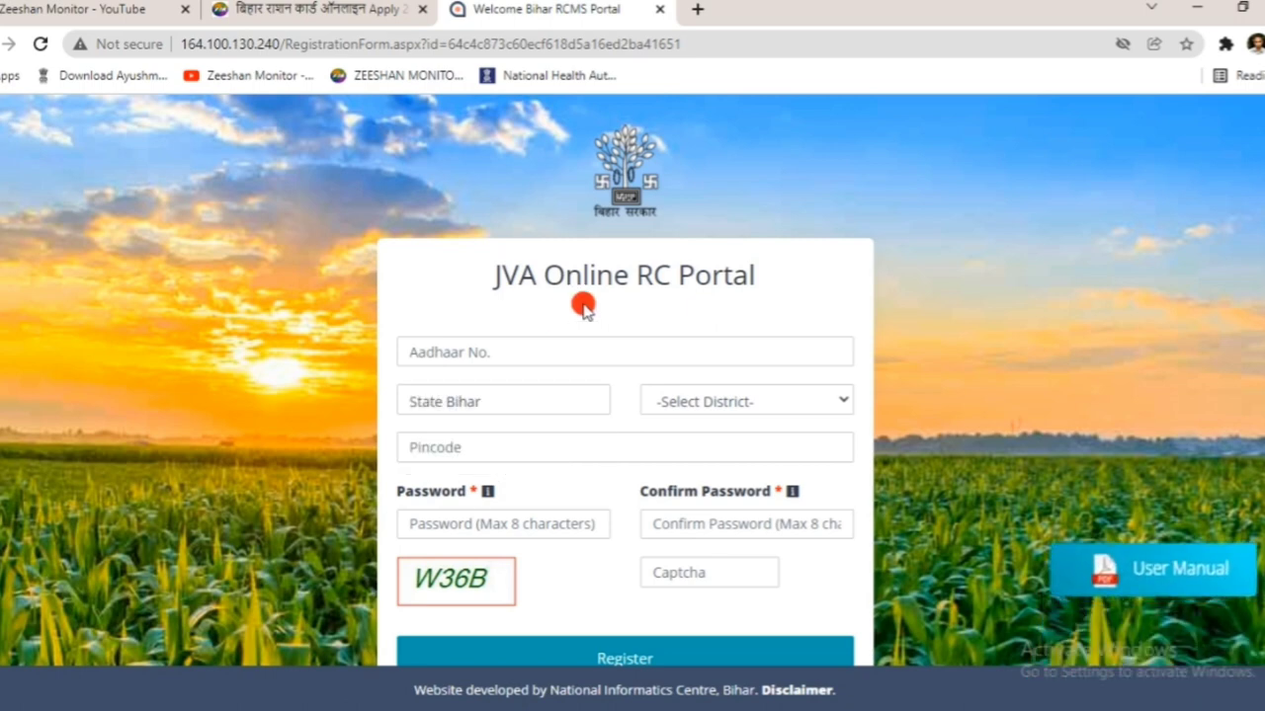
scroll(553, 316, "down", 1)
Enter the Aadhaar number, choose district Madhepura, and fill in the pincode.
left_click(532, 326)
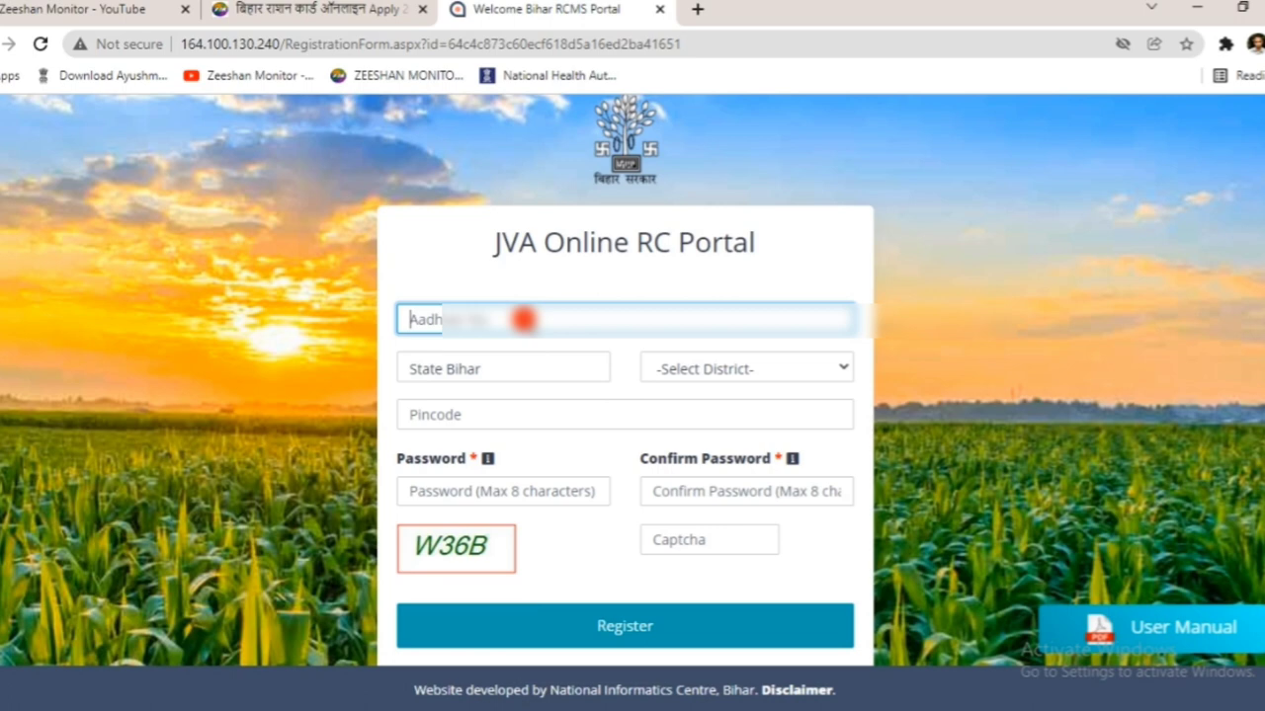
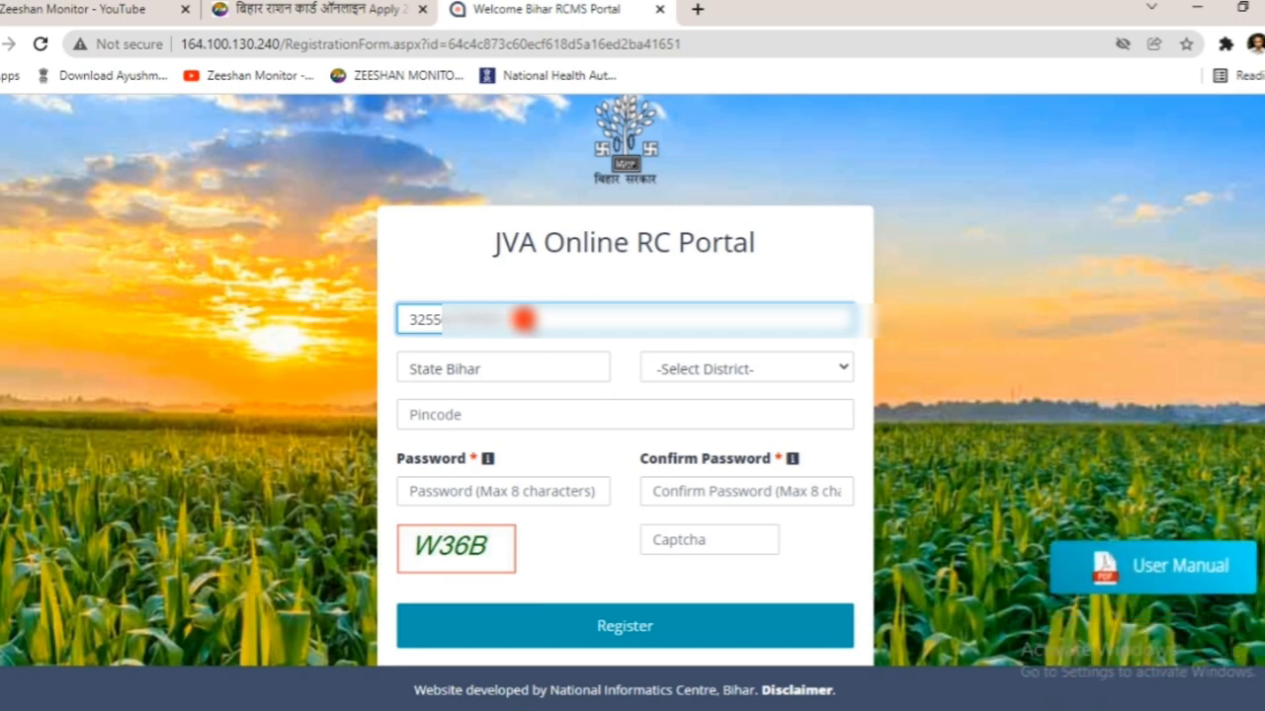
left_click(688, 368)
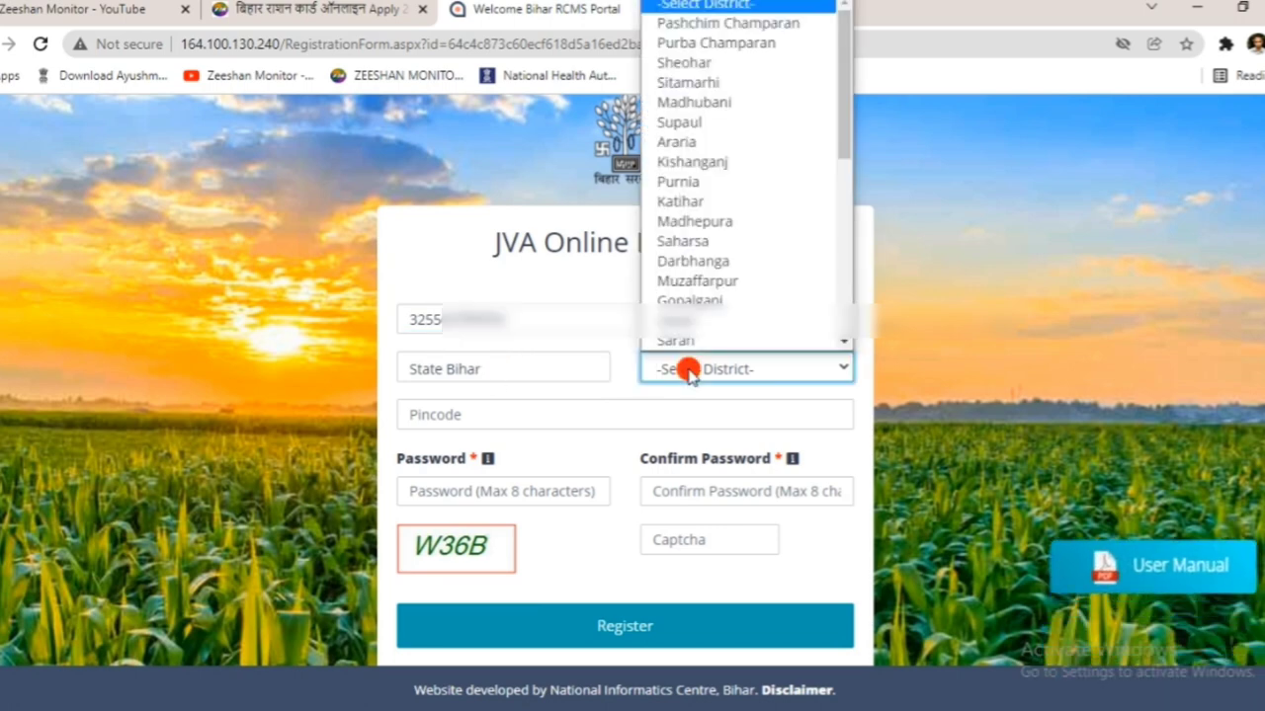
type("madhepura")
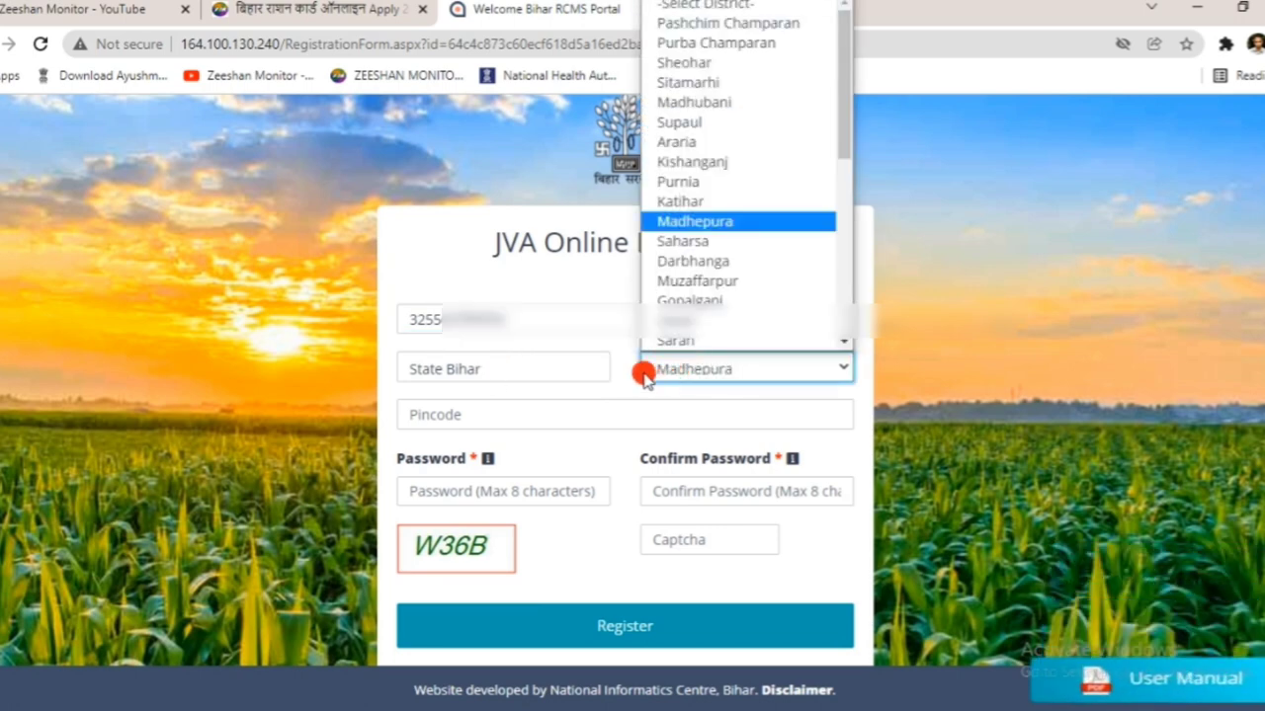
key("Return")
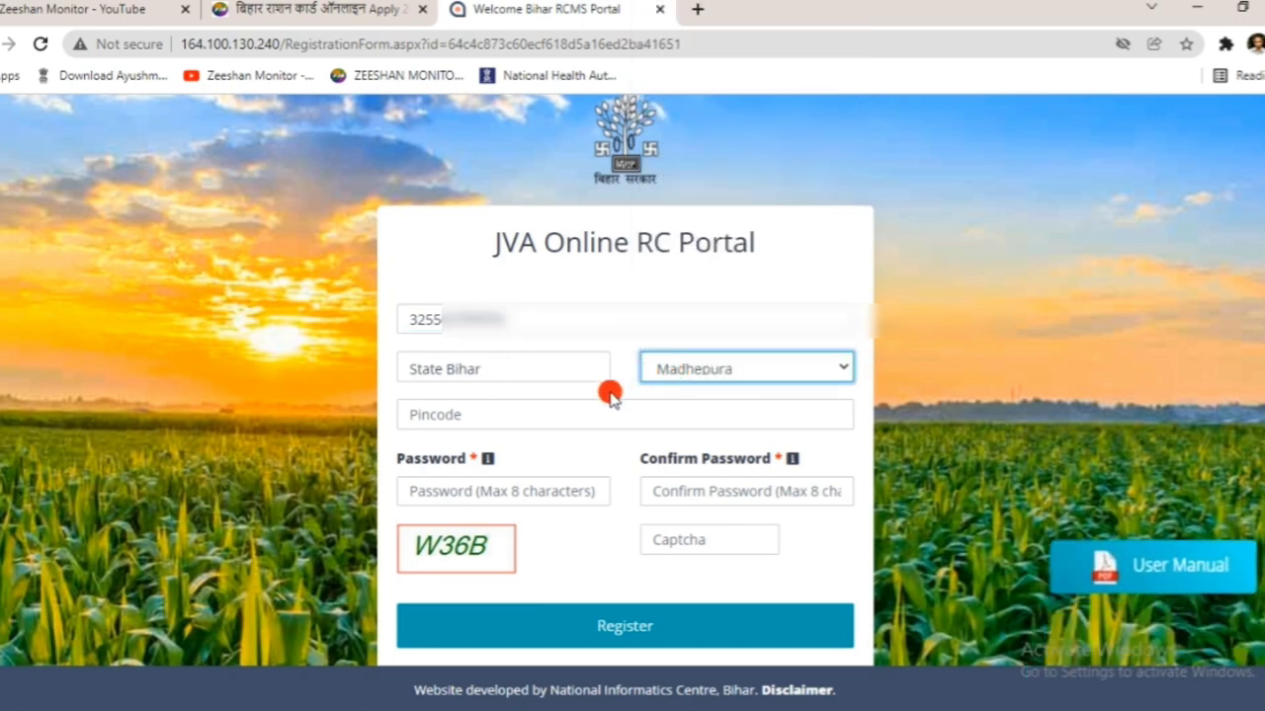
left_click(583, 407)
type("852113")
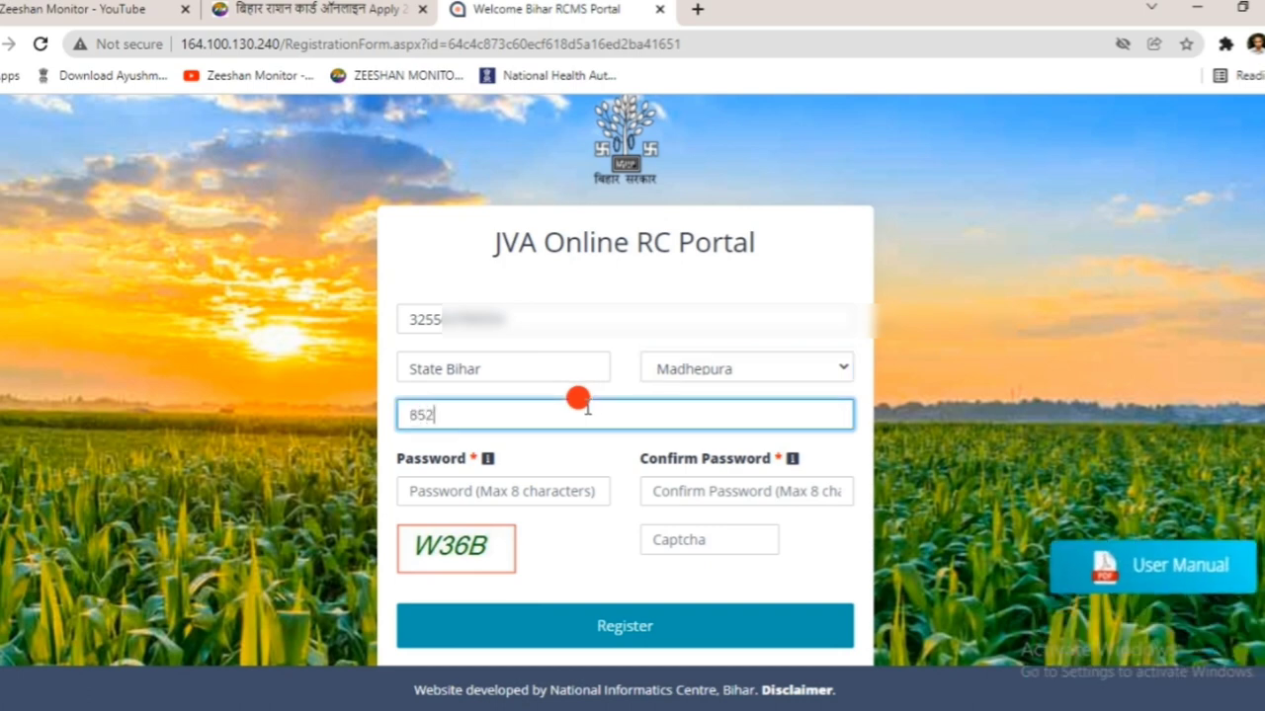
Set and confirm the account password, enter the captcha, and submit the registration.
left_click(525, 489)
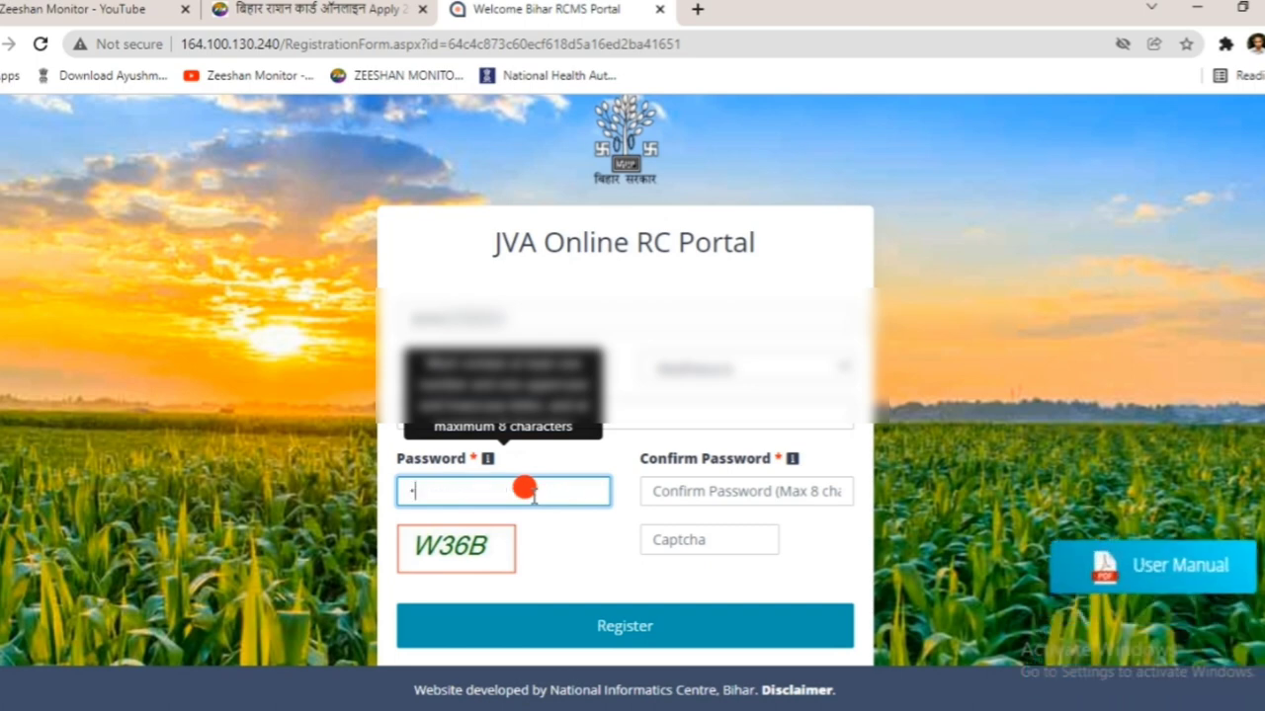
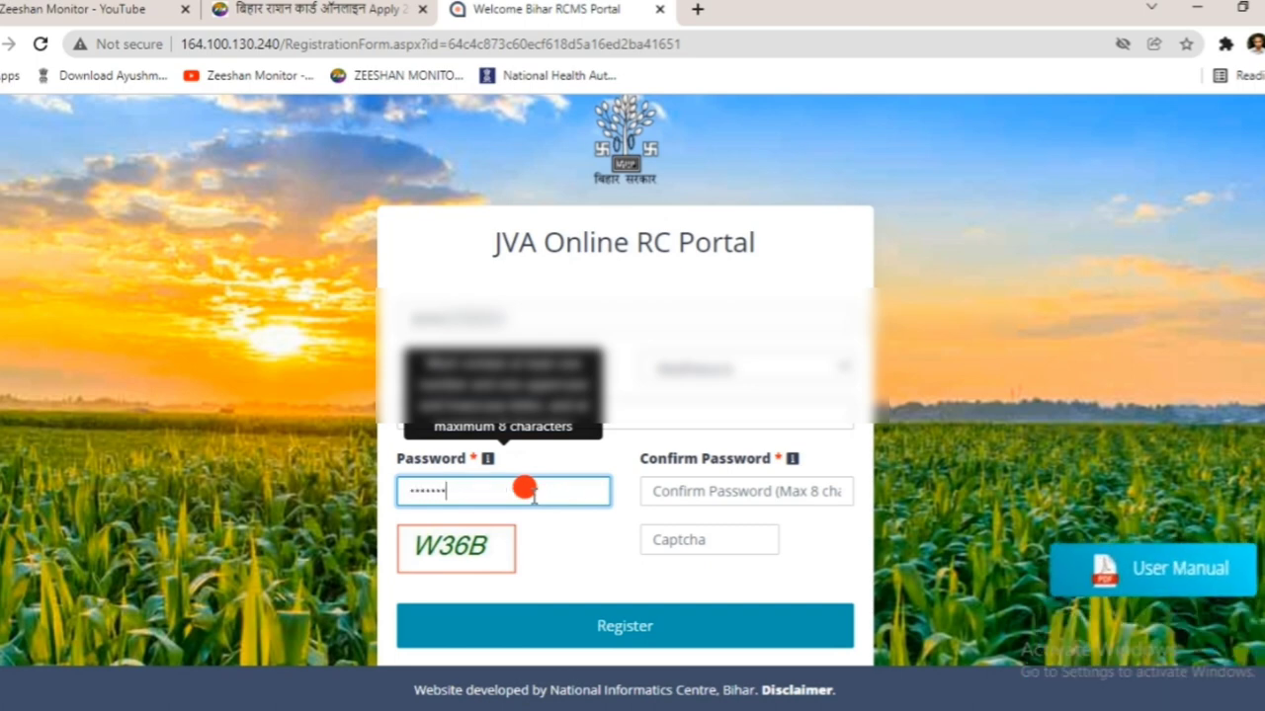
left_click(680, 488)
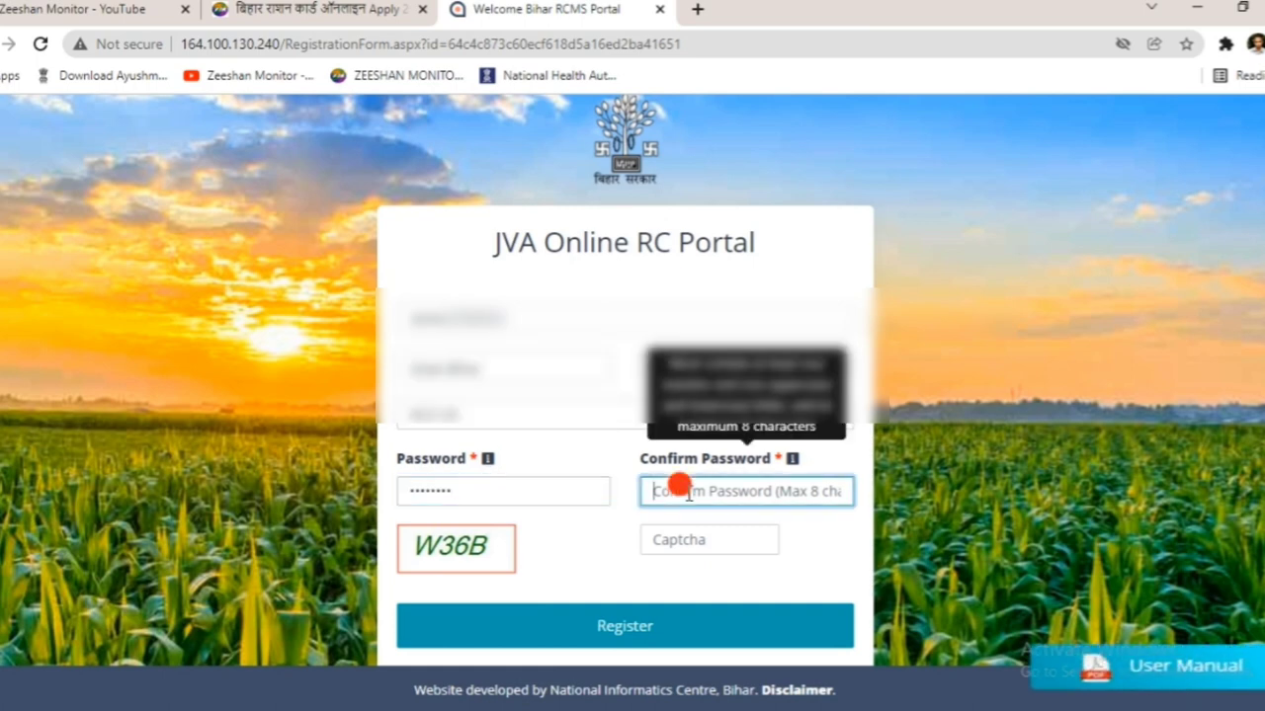
type("1")
type("••")
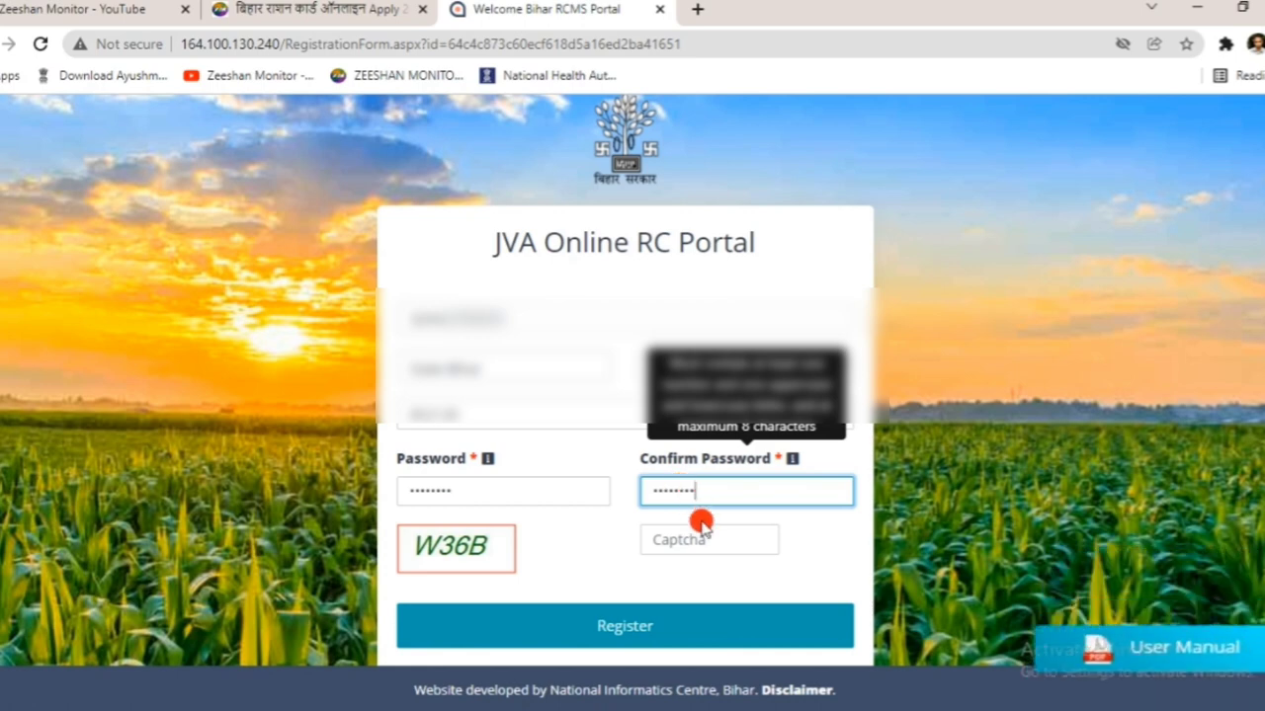
left_click(695, 523)
type("W")
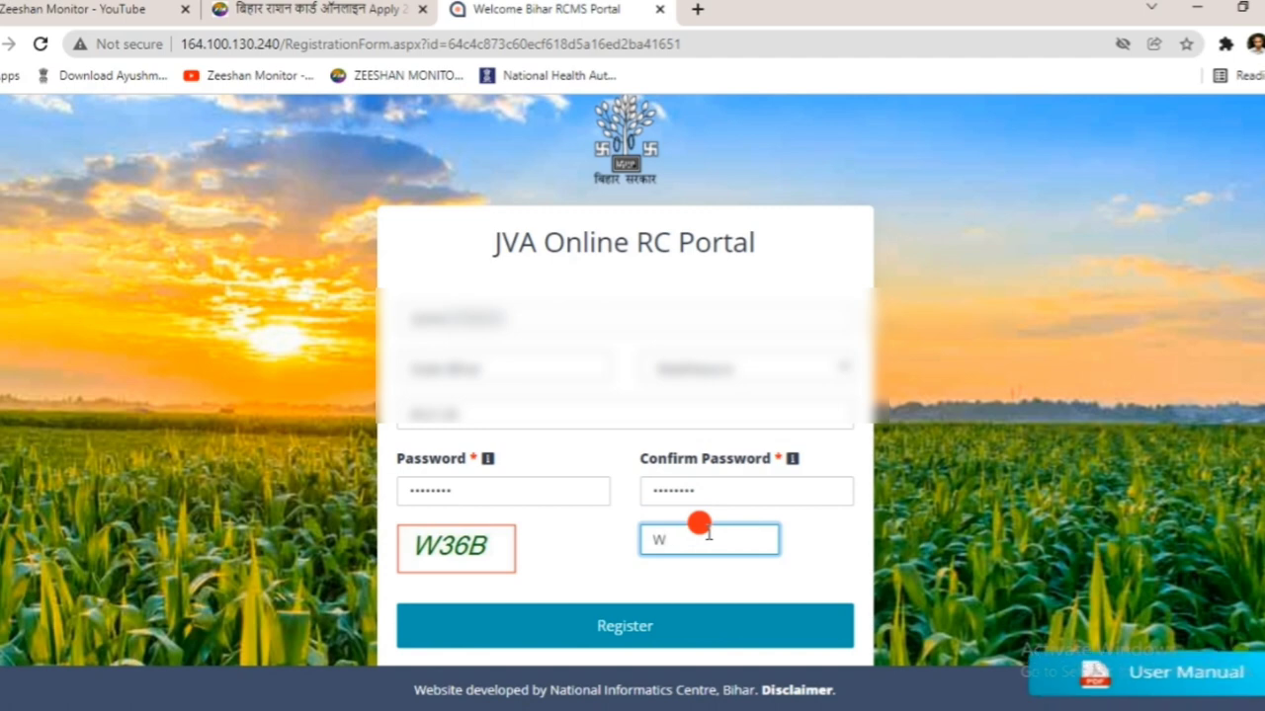
type("36B")
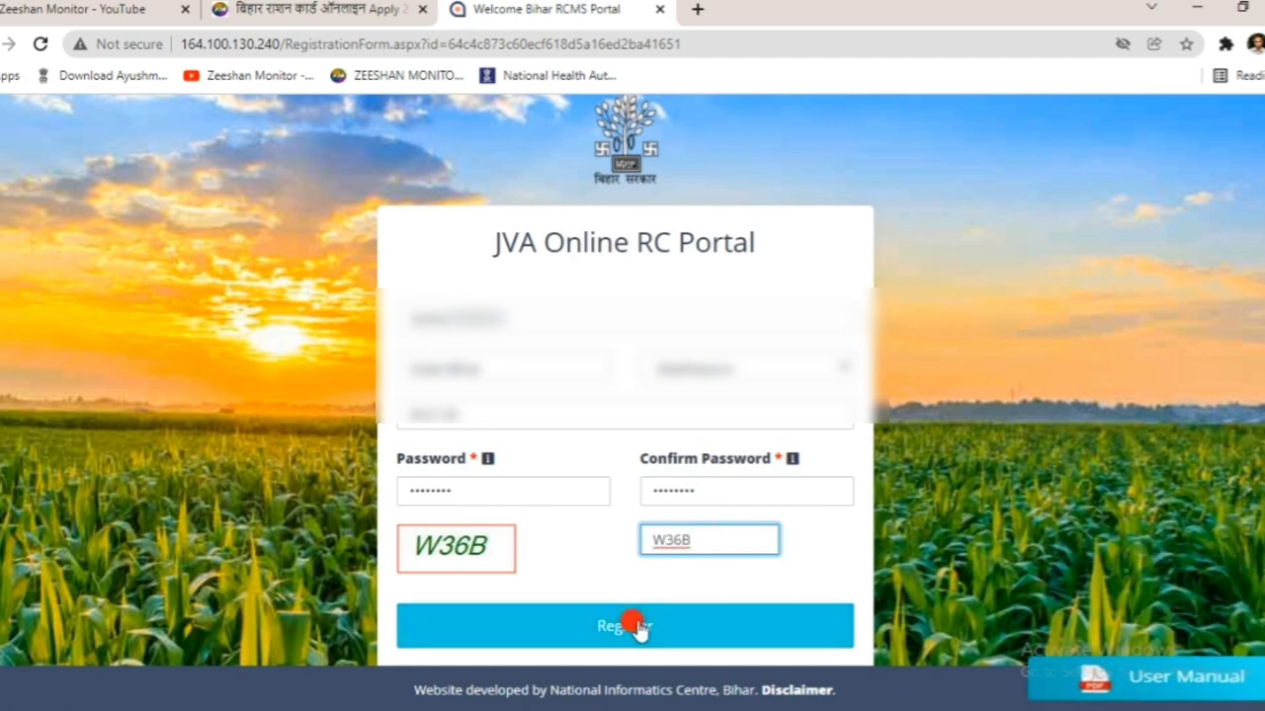
left_click(637, 620)
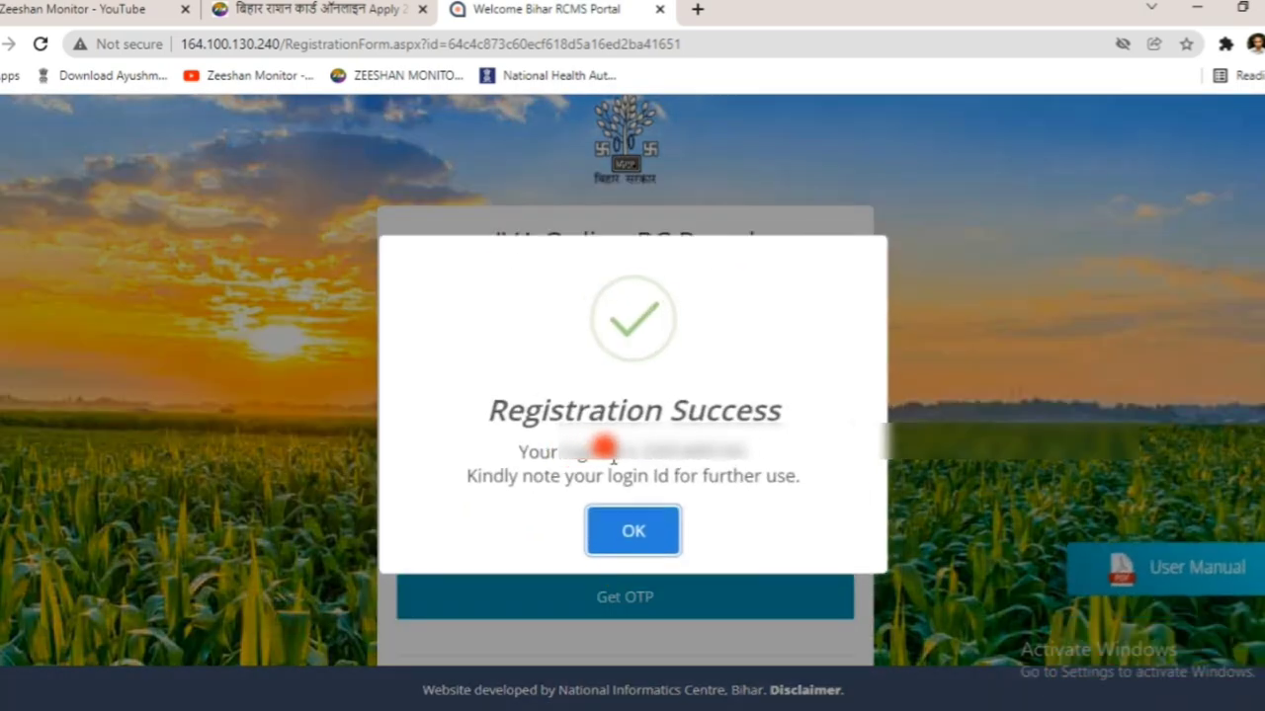
Note the issued login ID from the success popup, dismiss it, and return to the blog tab.
left_click(638, 440)
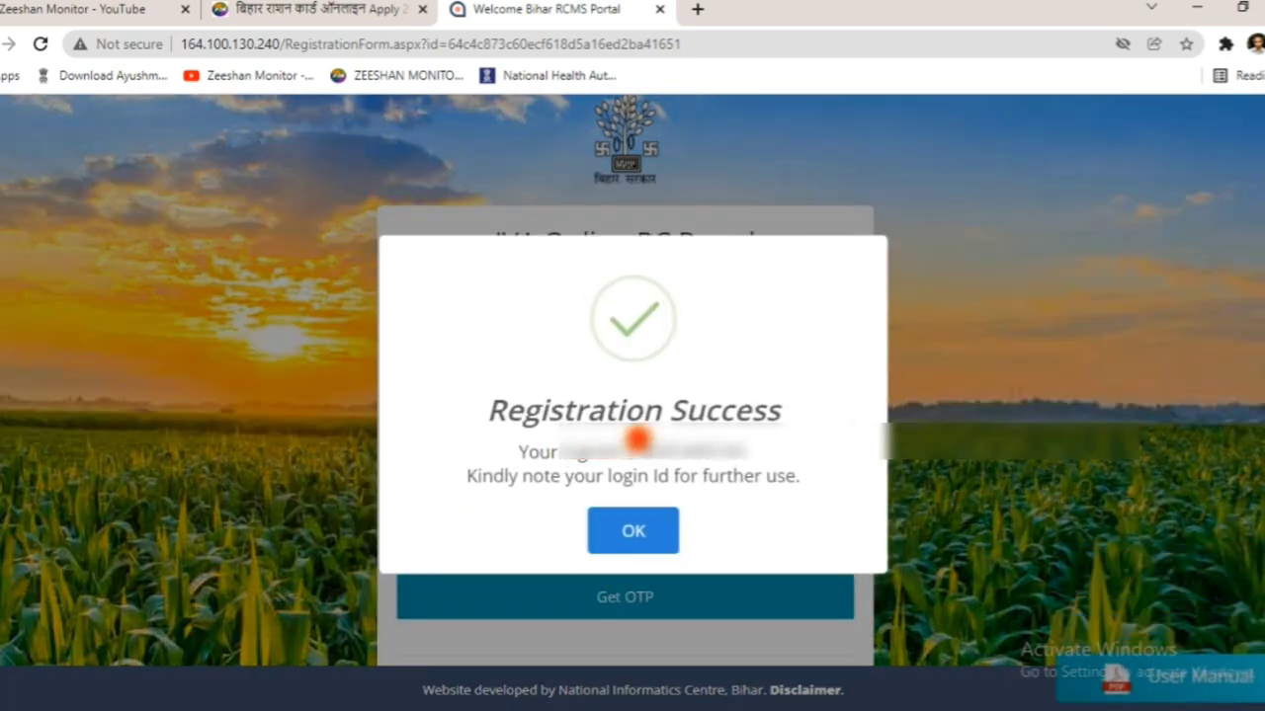
left_click_drag(638, 436, 732, 431)
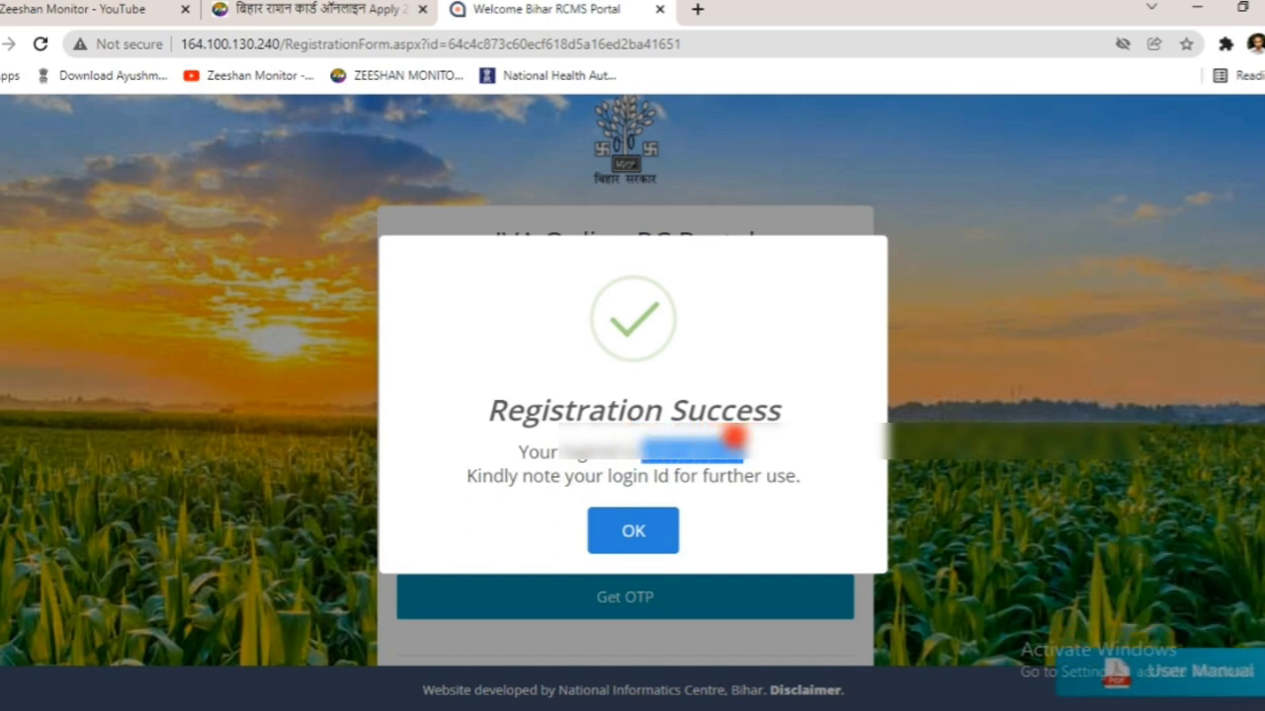
left_click(649, 529)
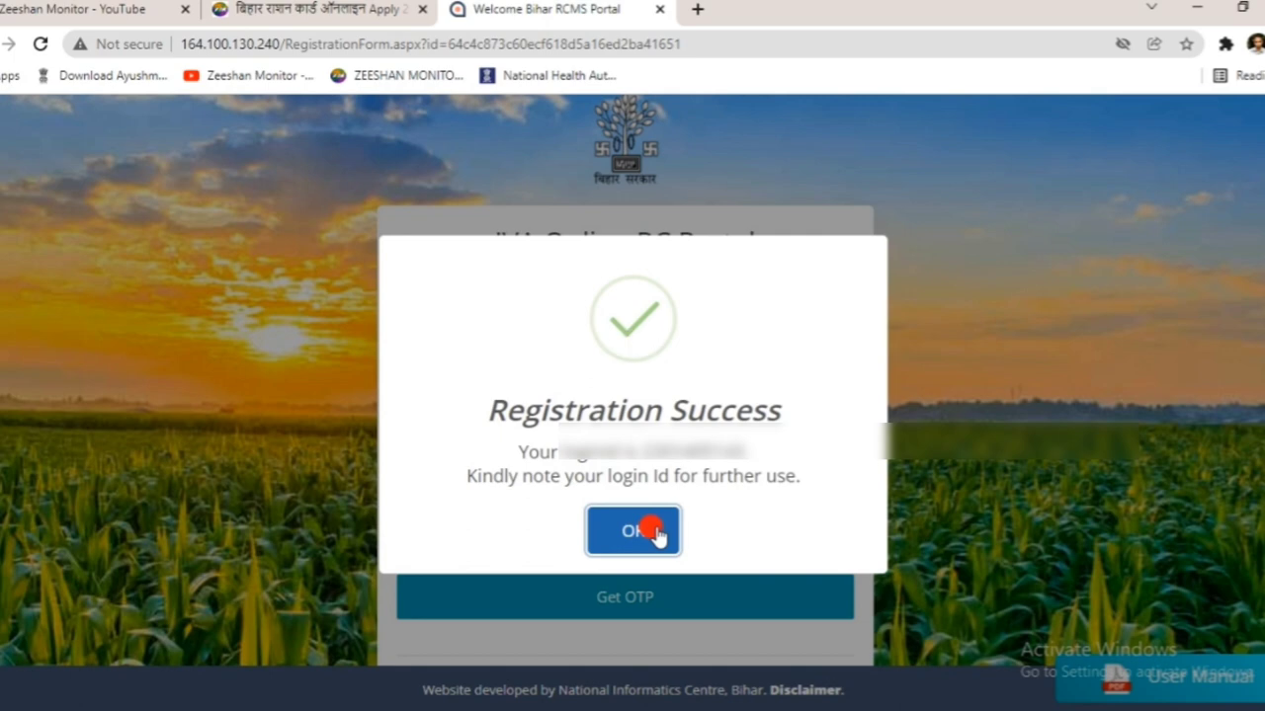
left_click(652, 531)
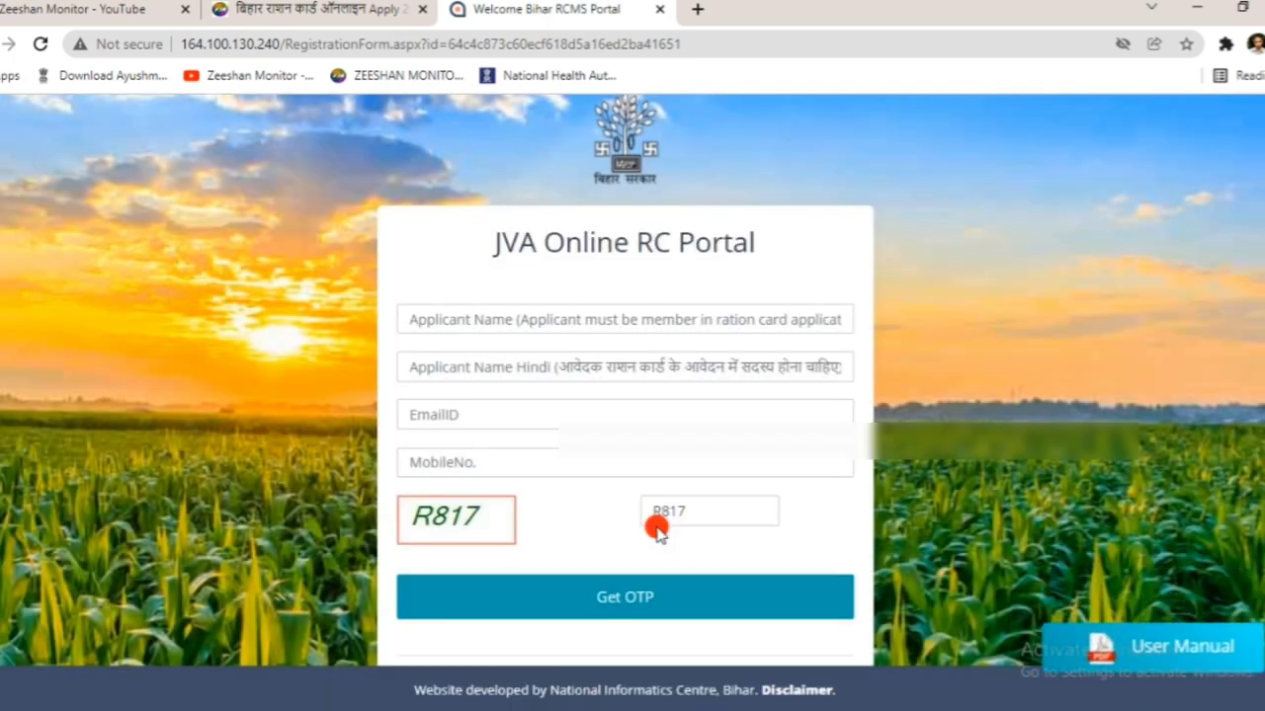
scroll(635, 488, "down", 1)
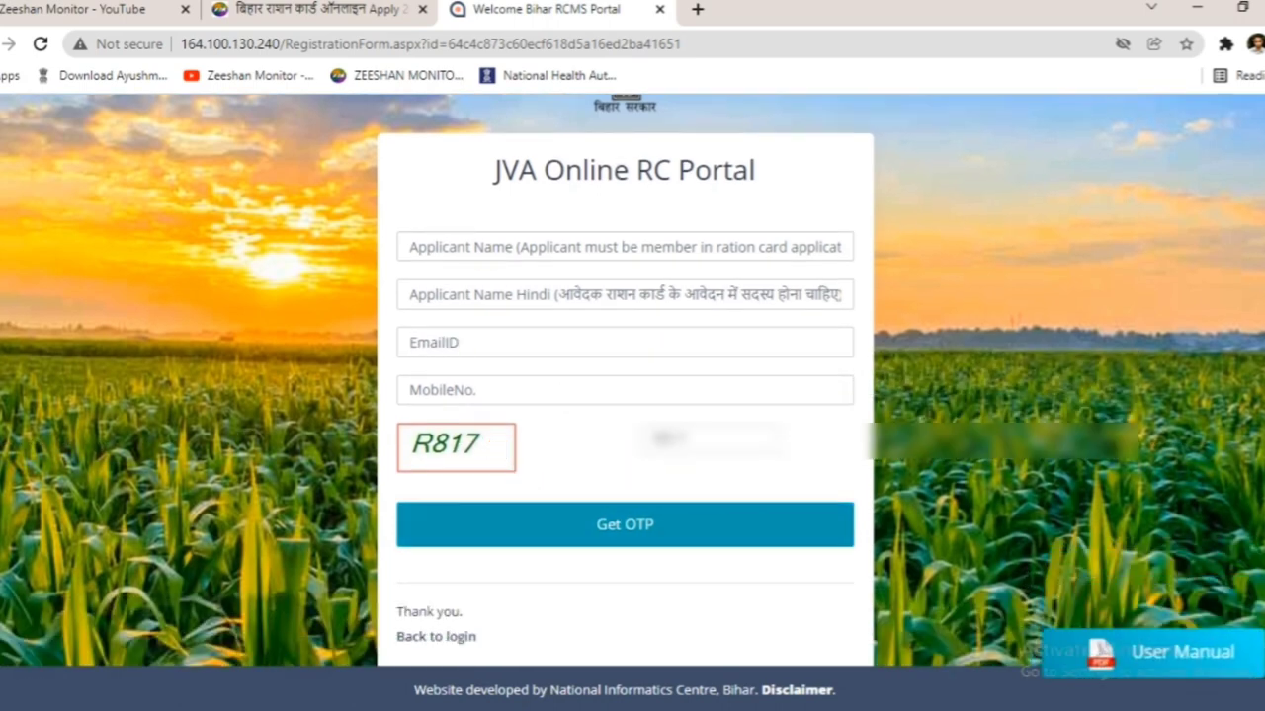
left_click(291, 11)
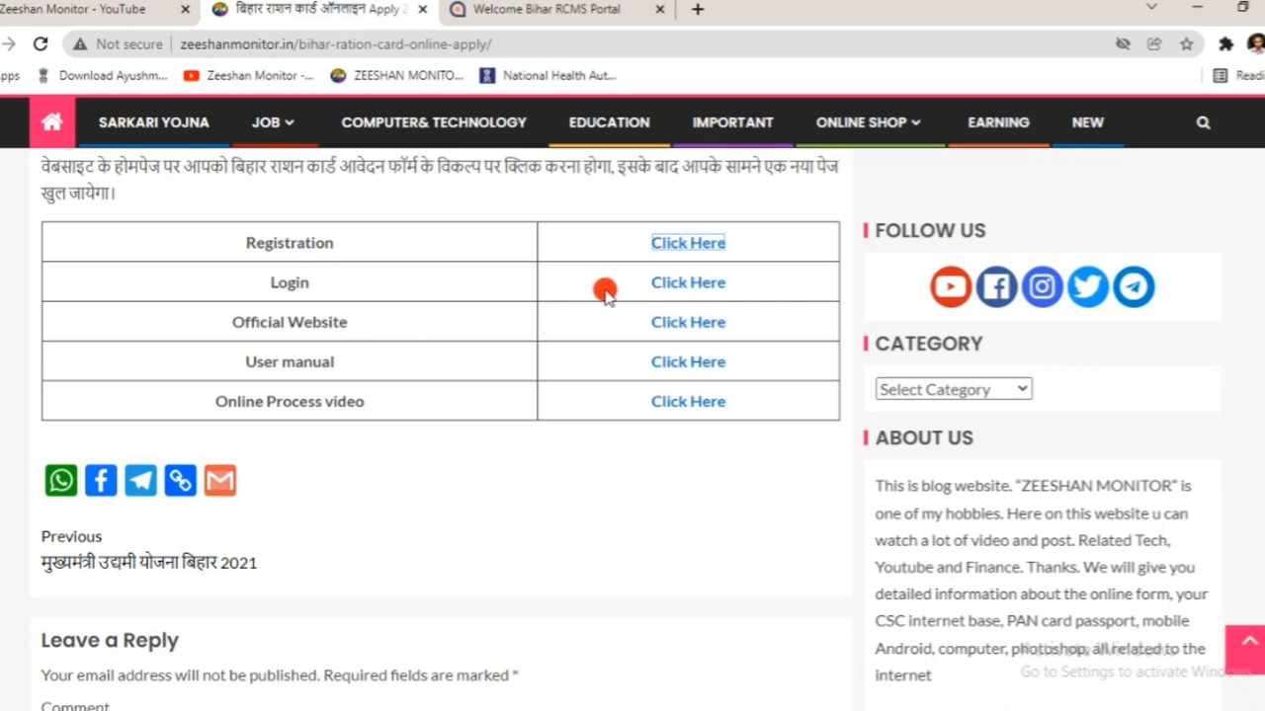
Open the portal login from the blog and sign in with the new login ID, password and captcha.
left_click(688, 285)
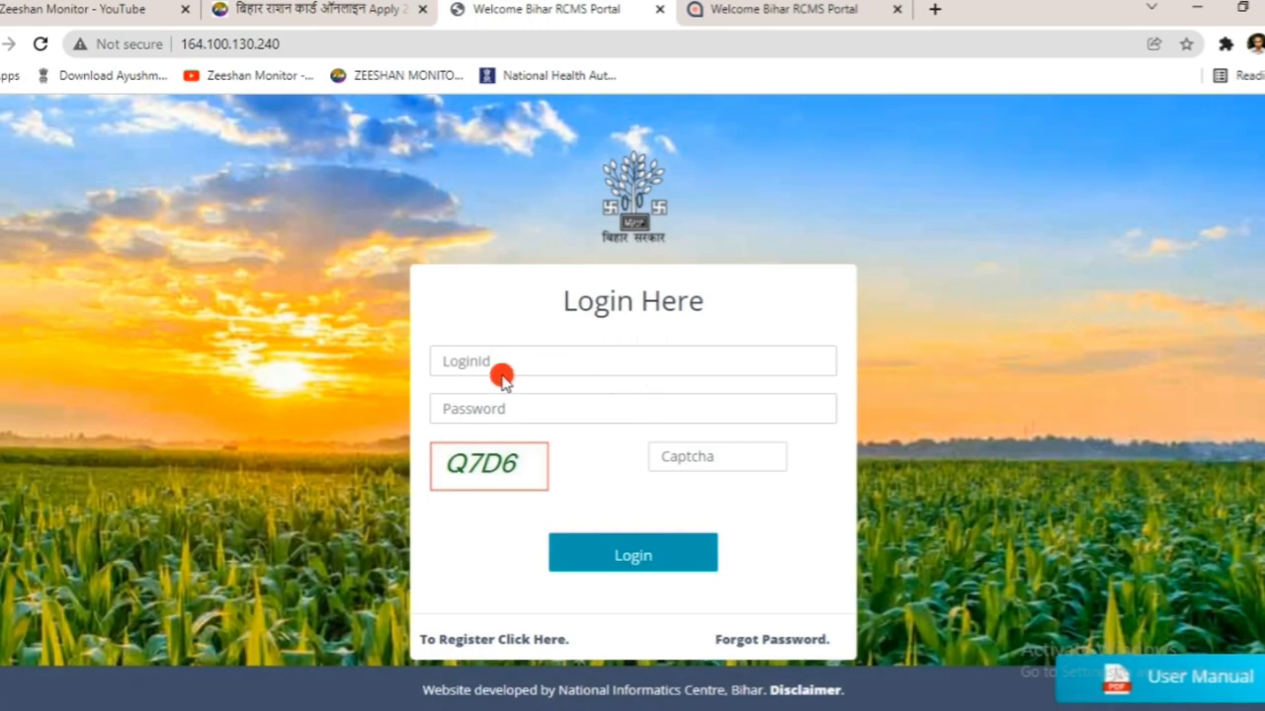
left_click(499, 361)
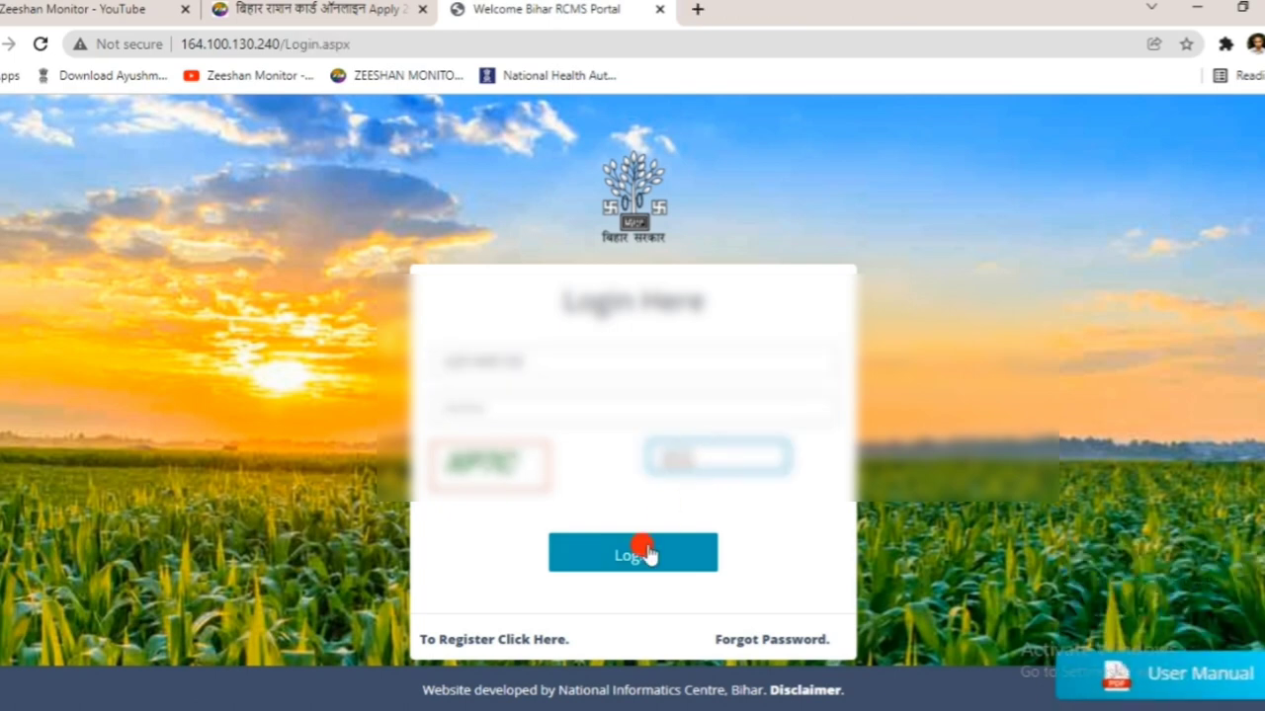
left_click(637, 554)
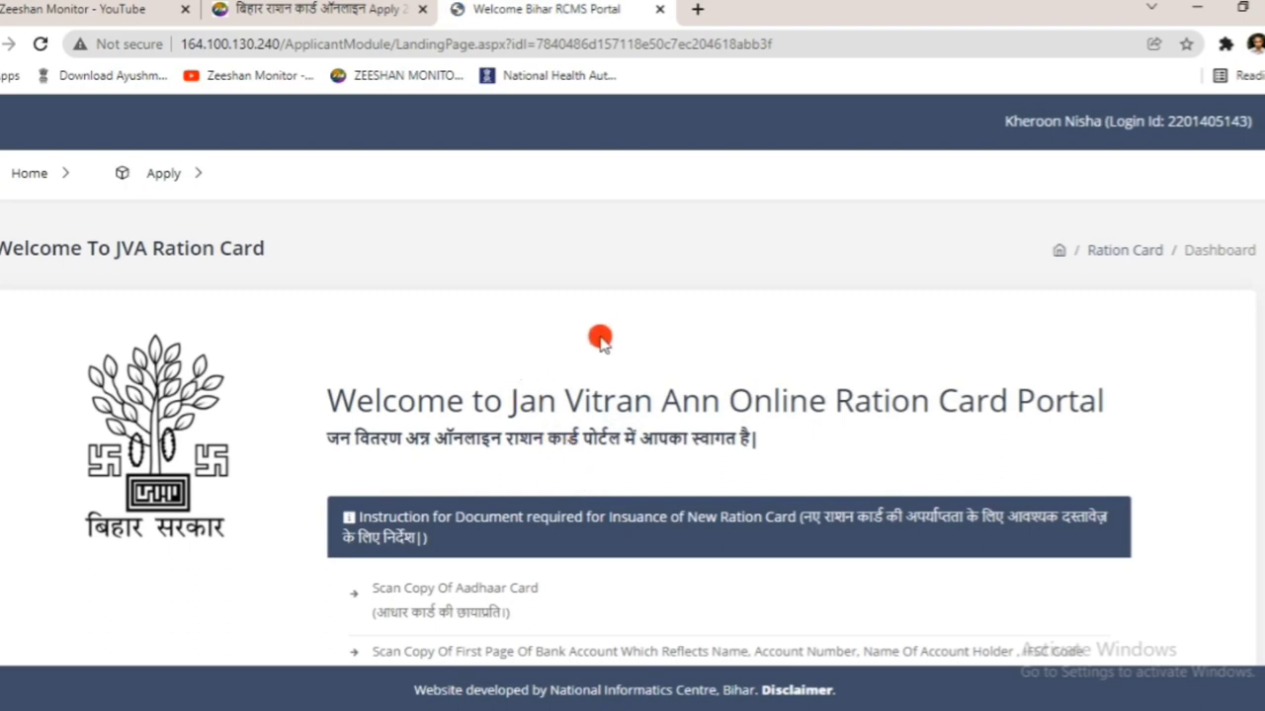
Scroll through the list of documents required for a new ration card.
scroll(600, 342, "down", 3)
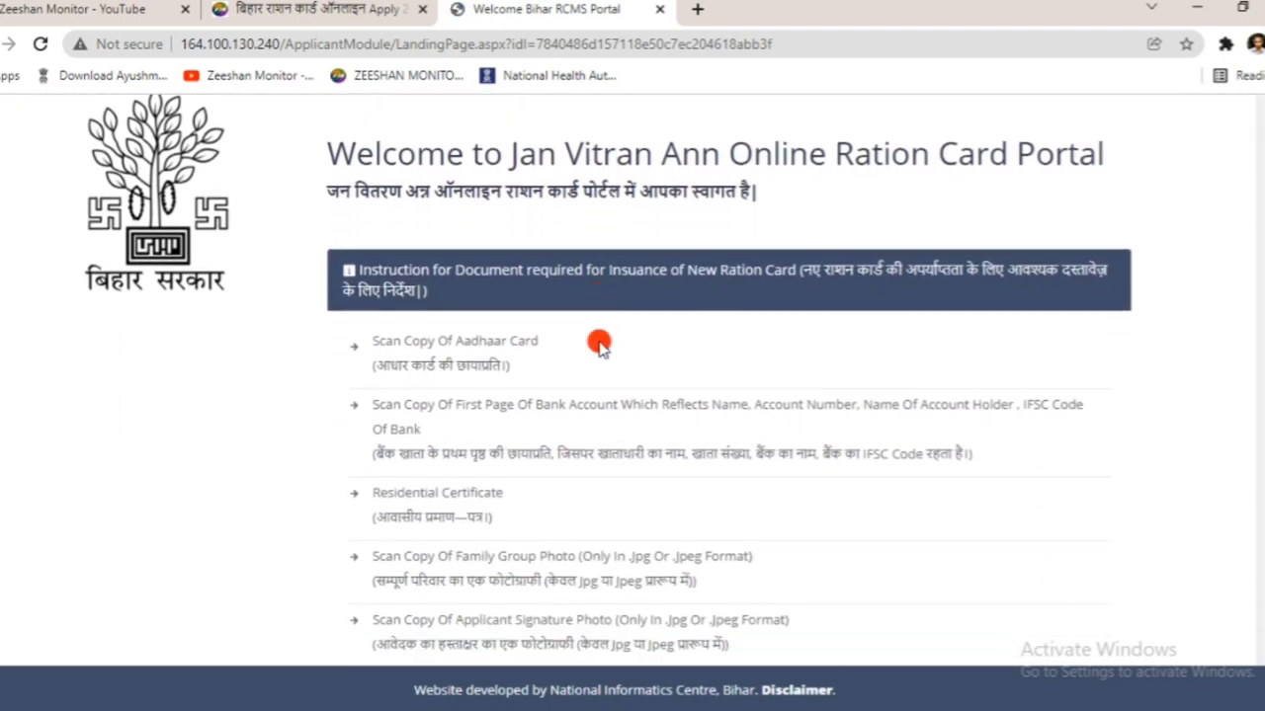
scroll(600, 346, "down", 1)
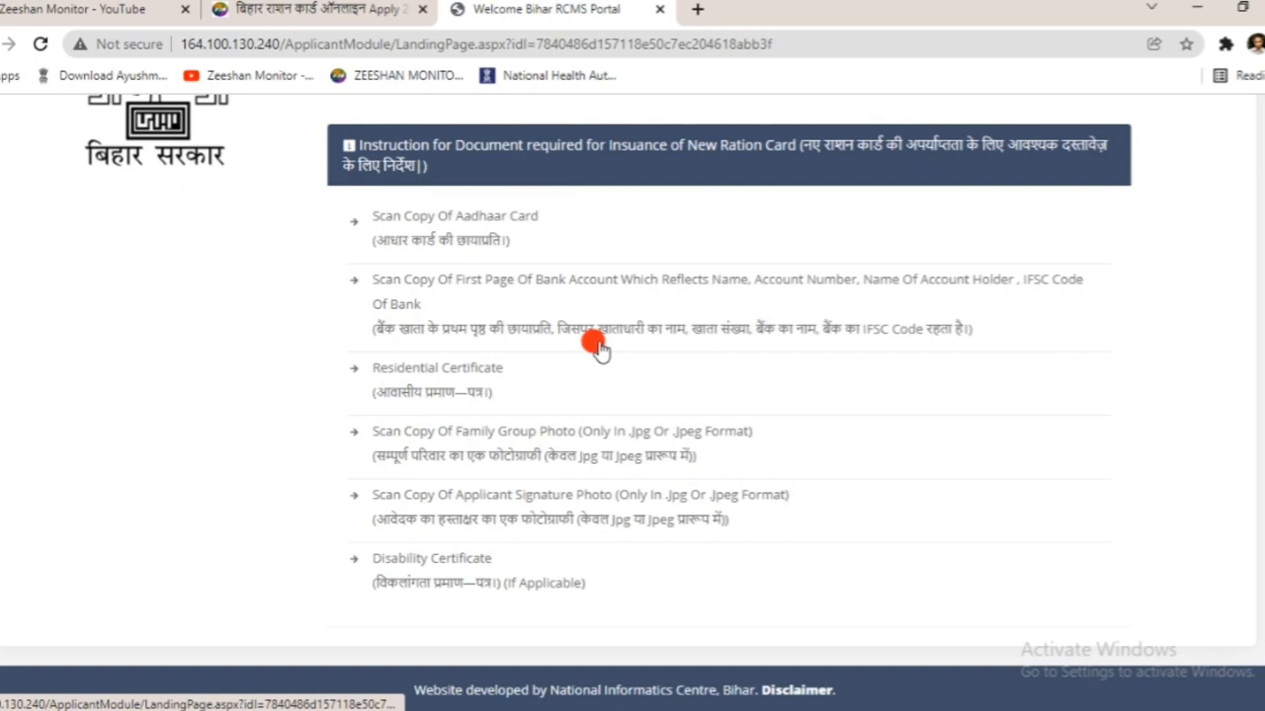
scroll(598, 345, "up", 3)
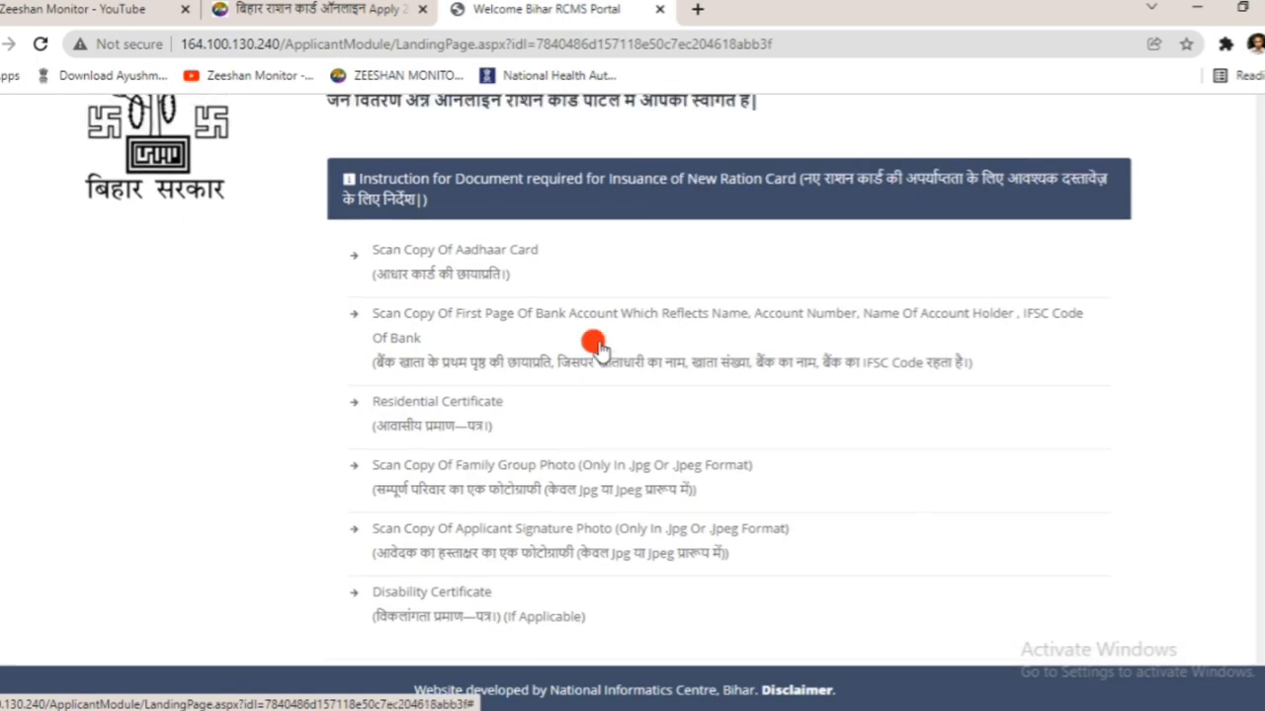
scroll(598, 346, "up", 1)
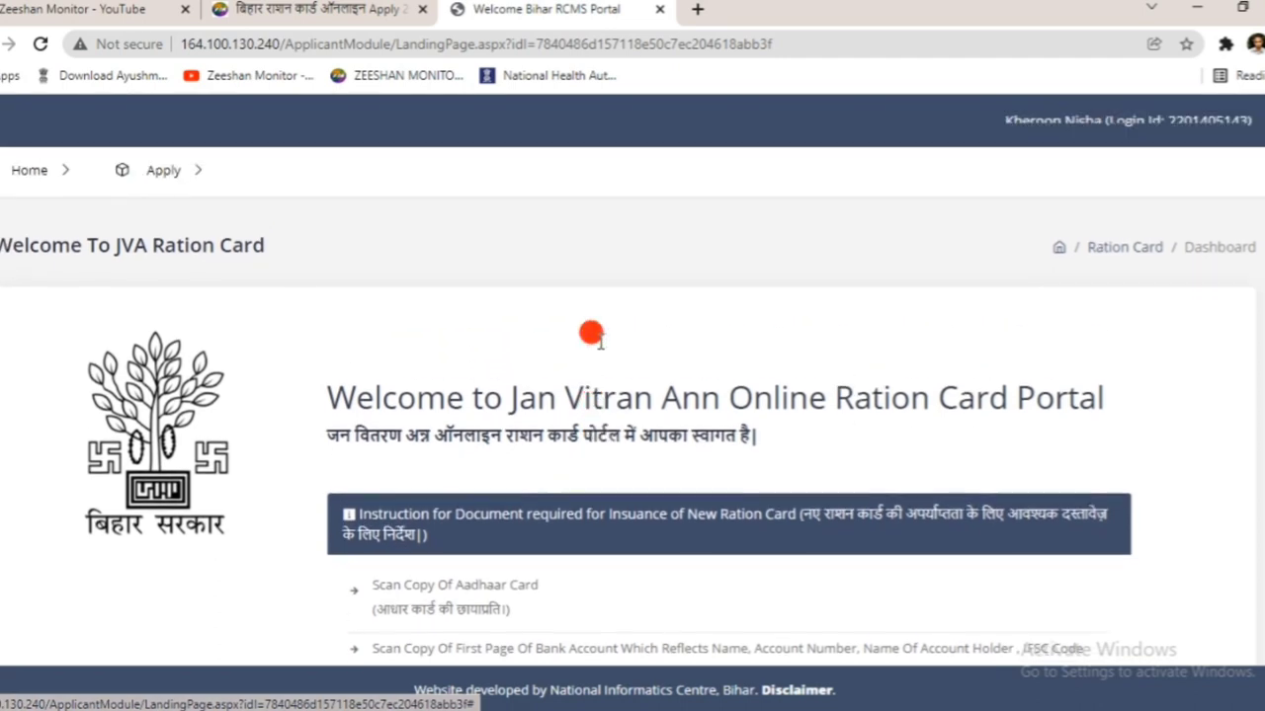
Bring up the Apply menu, read further down the document list, then show the Apply options again.
left_click(164, 174)
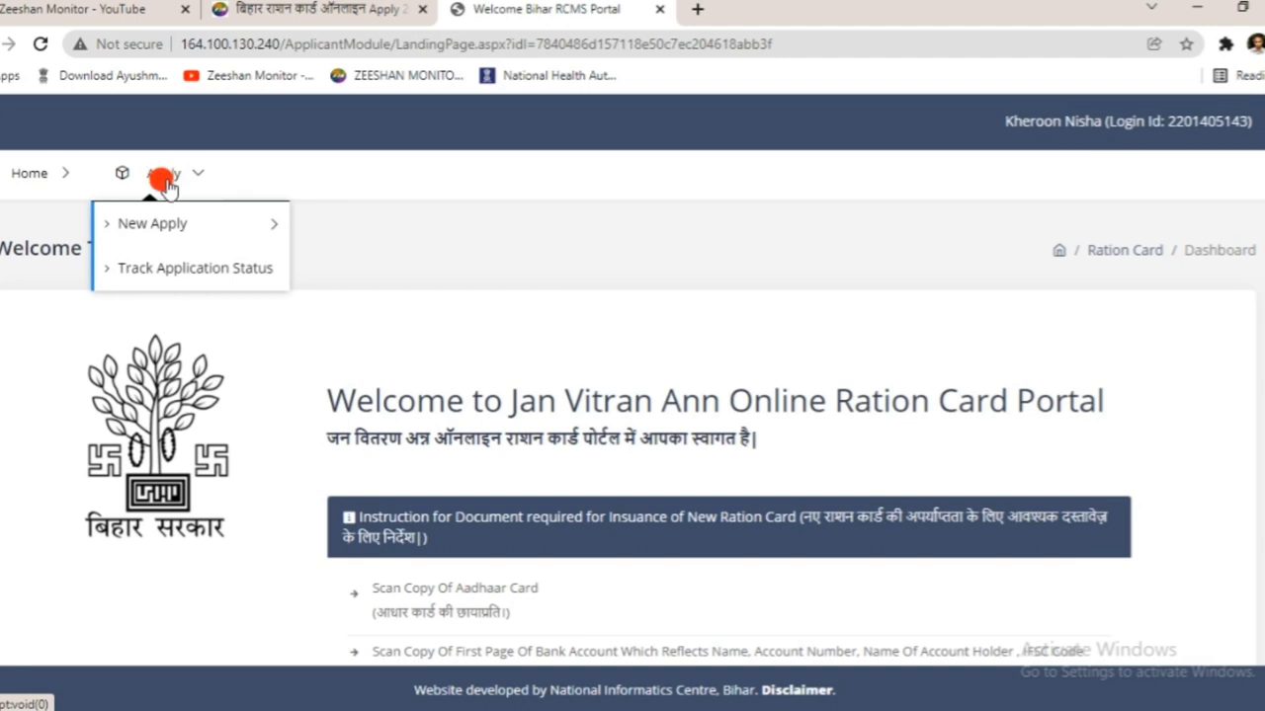
scroll(425, 359, "down", 2)
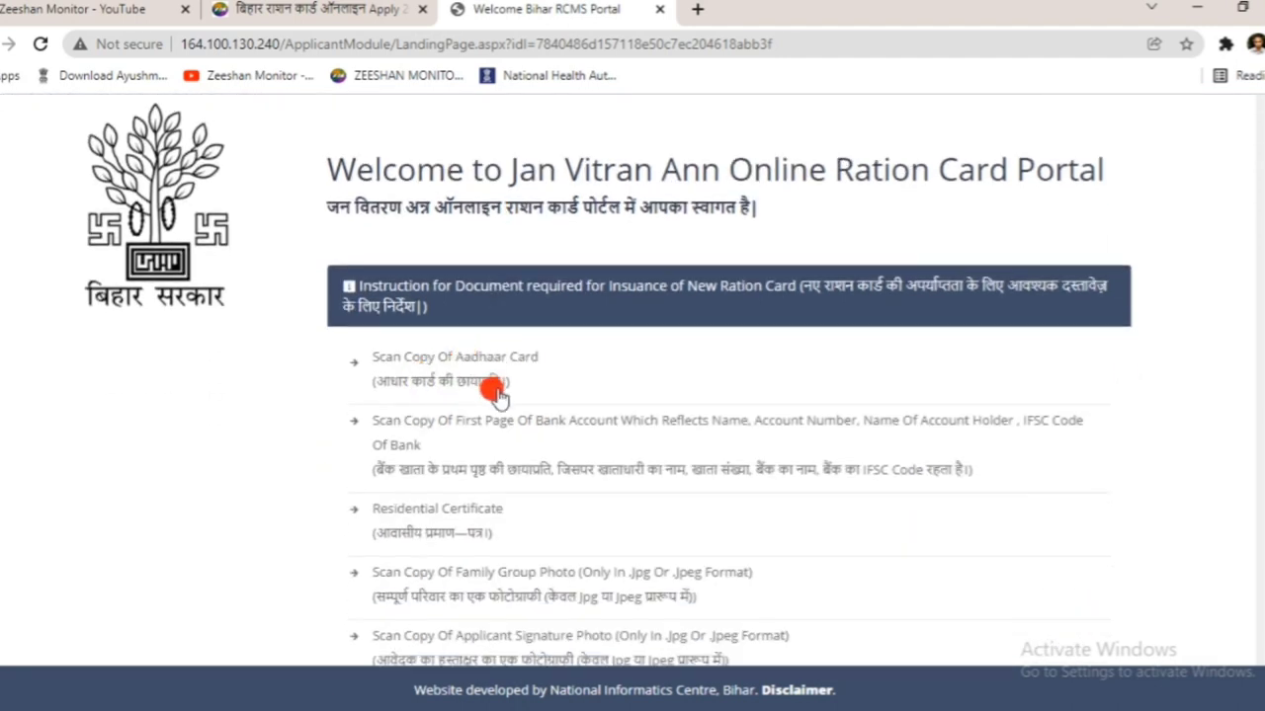
scroll(499, 395, "down", 1)
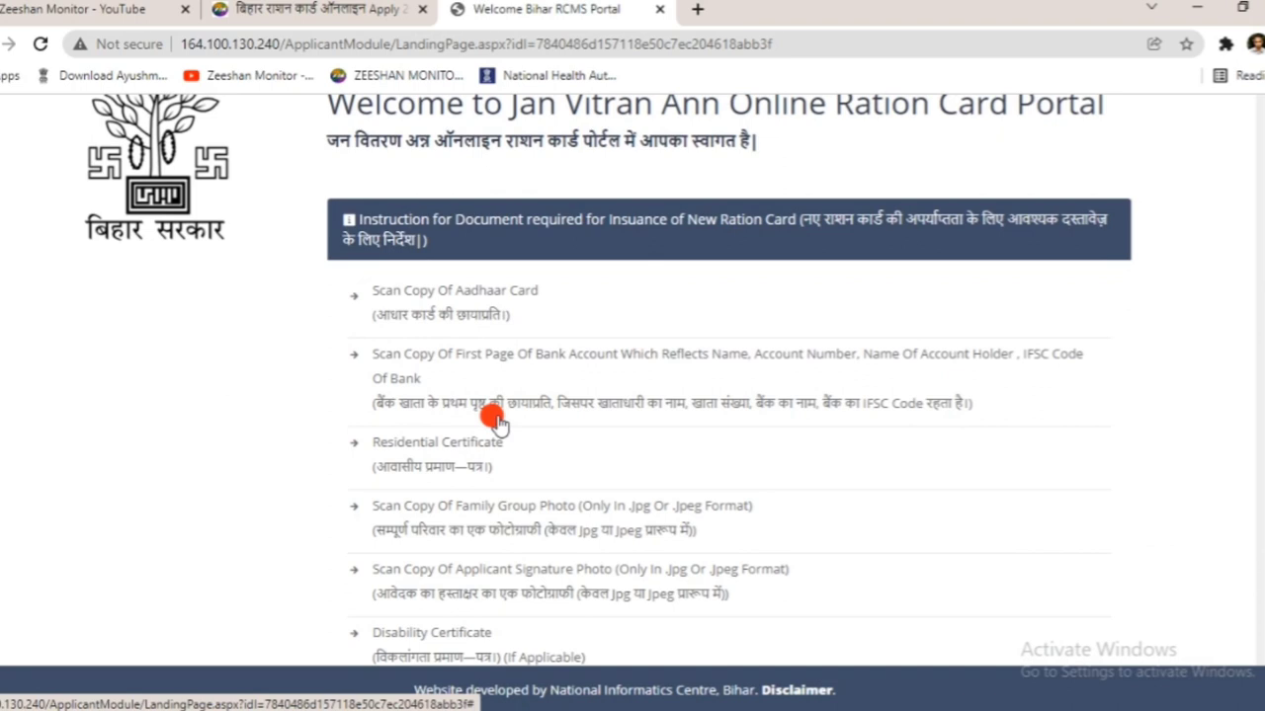
scroll(464, 439, "down", 1)
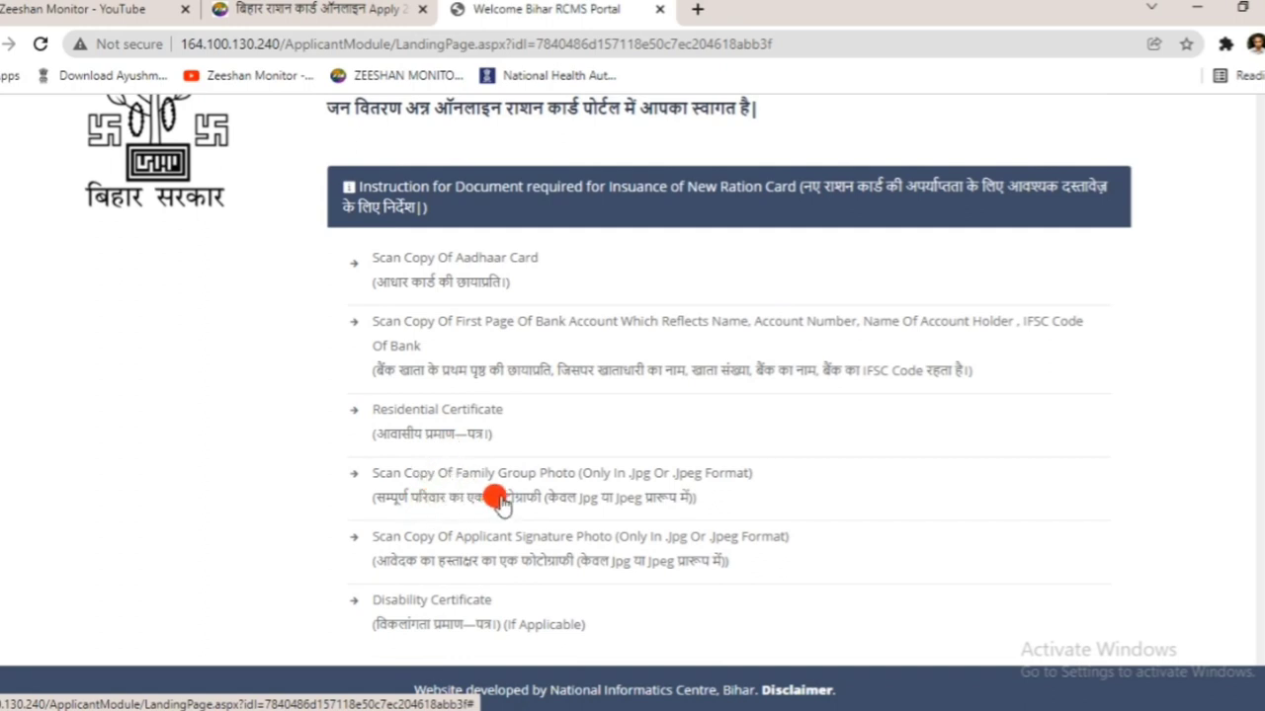
scroll(499, 504, "down", 1)
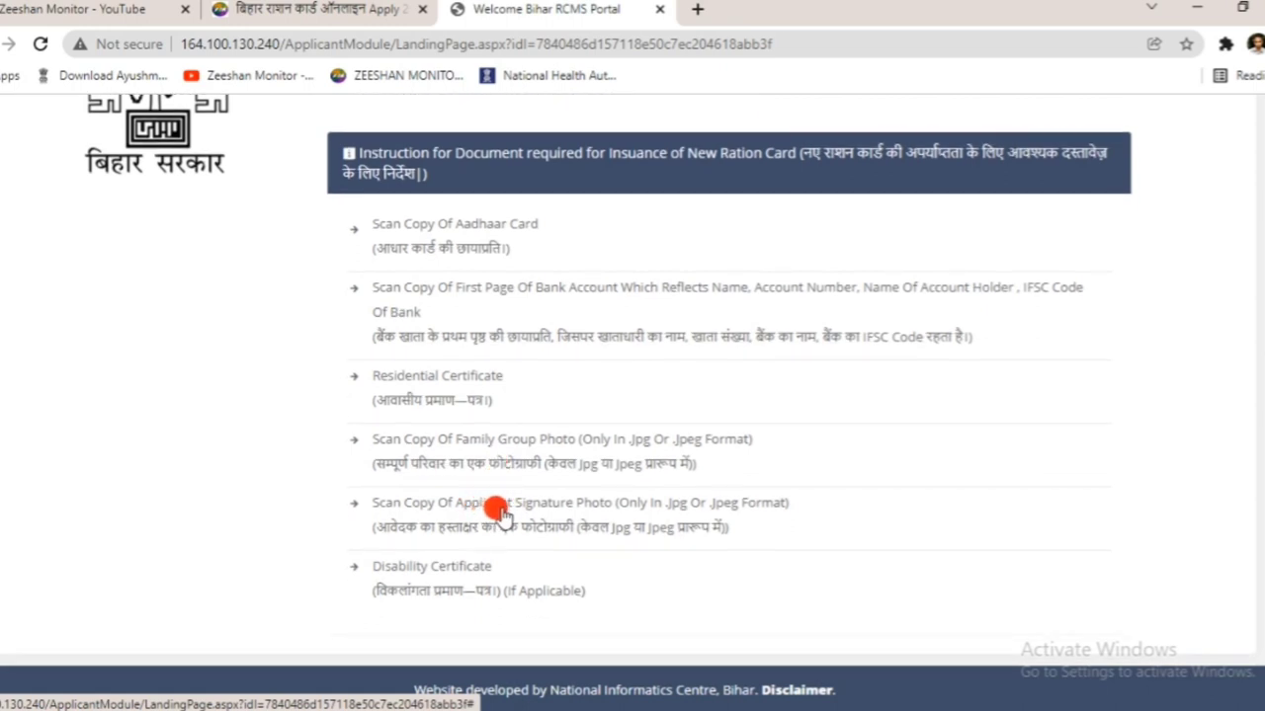
scroll(479, 568, "up", 5)
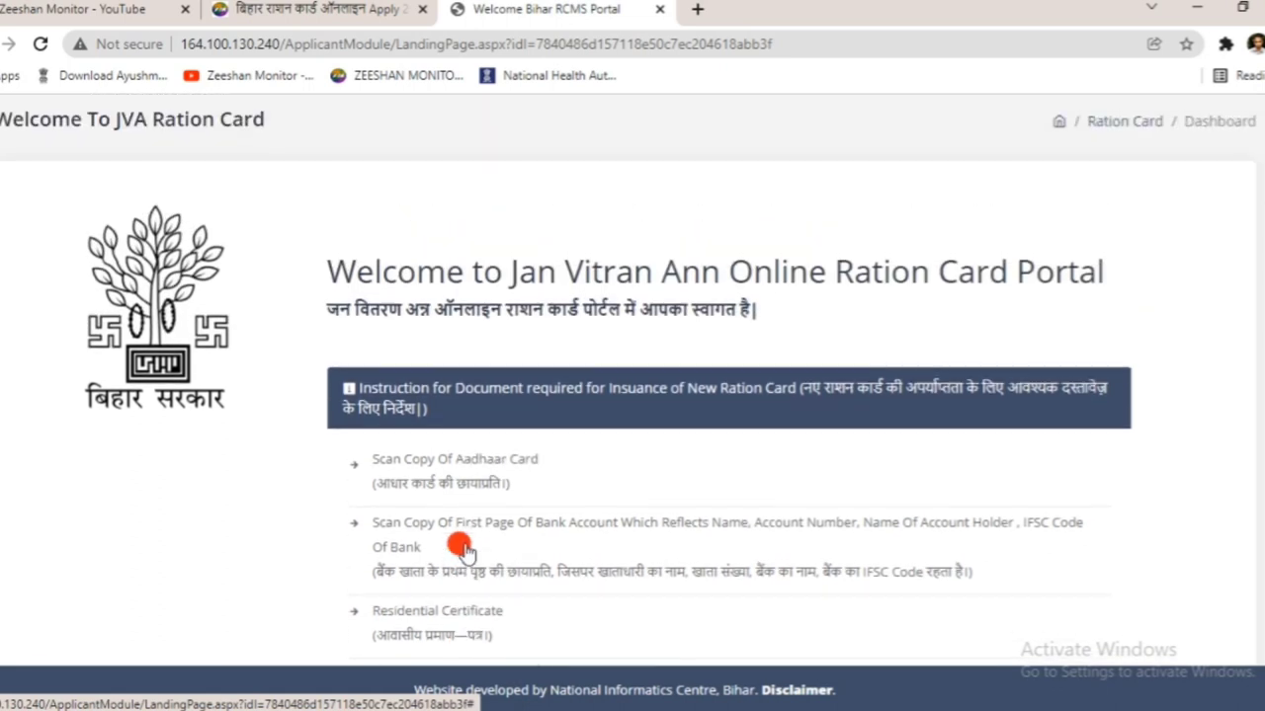
scroll(231, 248, "up", 2)
left_click(166, 141)
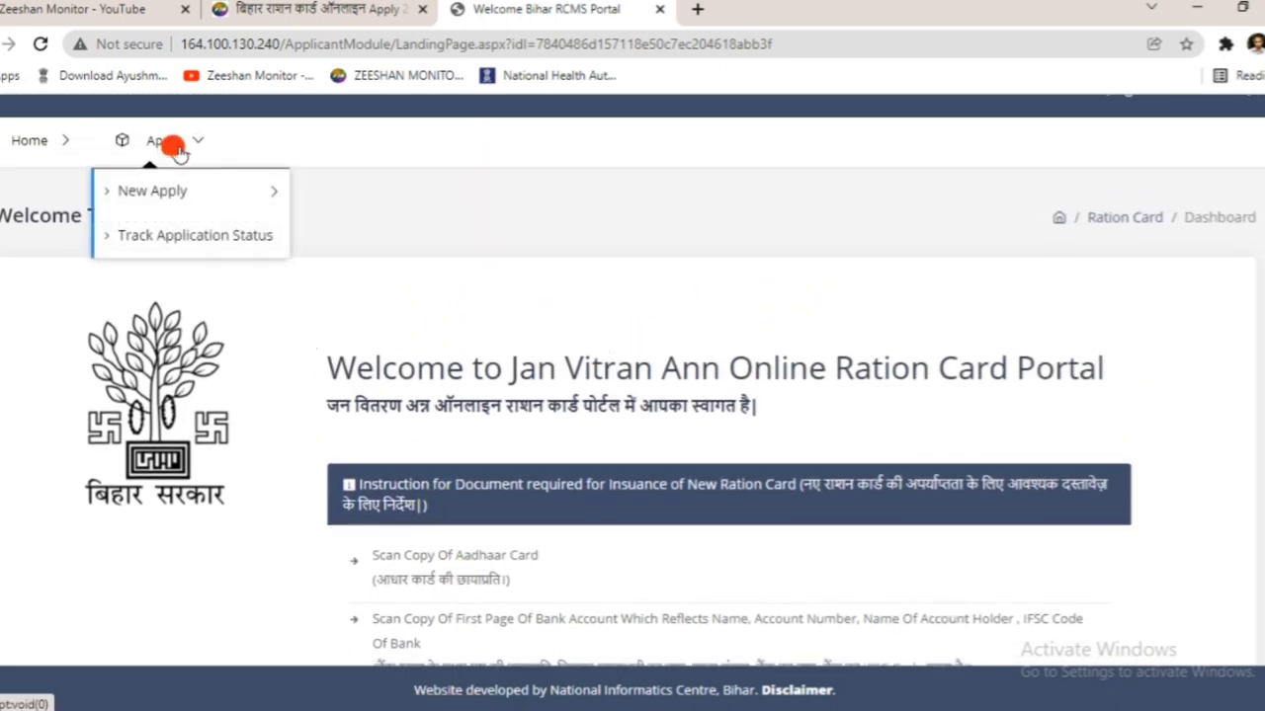
Start a new rural ration card application via Apply > New Apply > Rural.
left_click(184, 196)
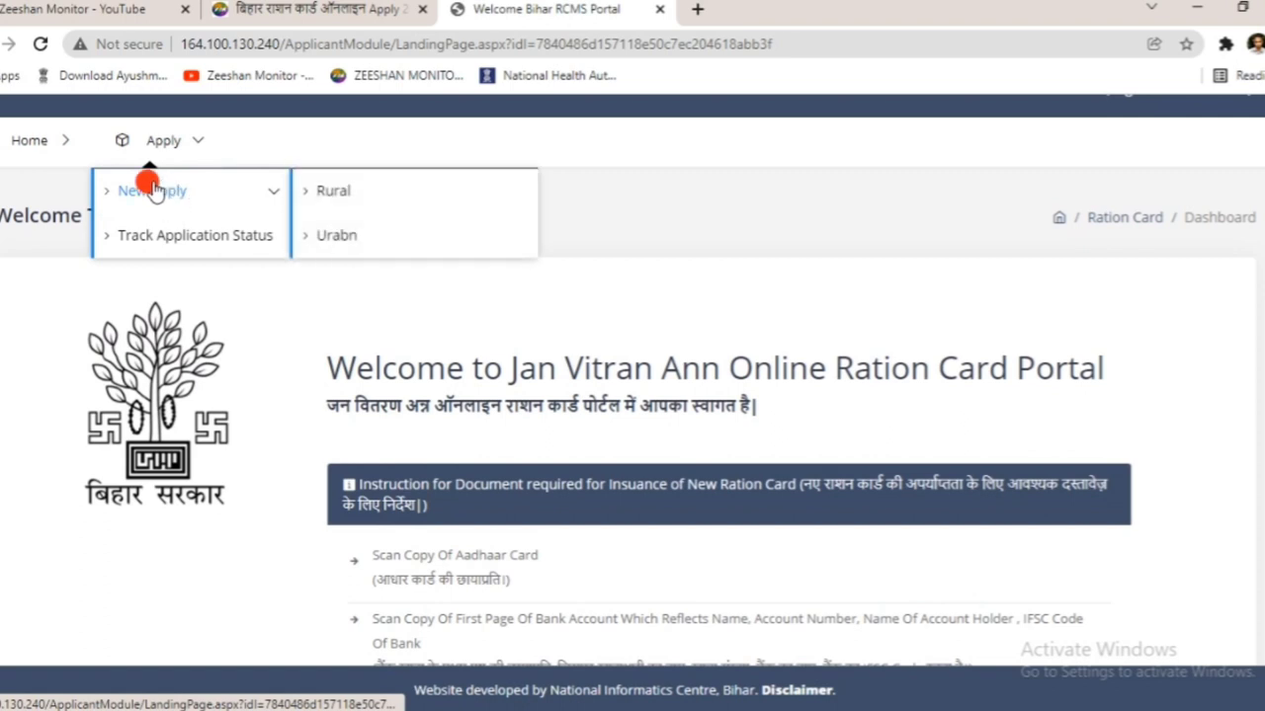
mouse_move(169, 194)
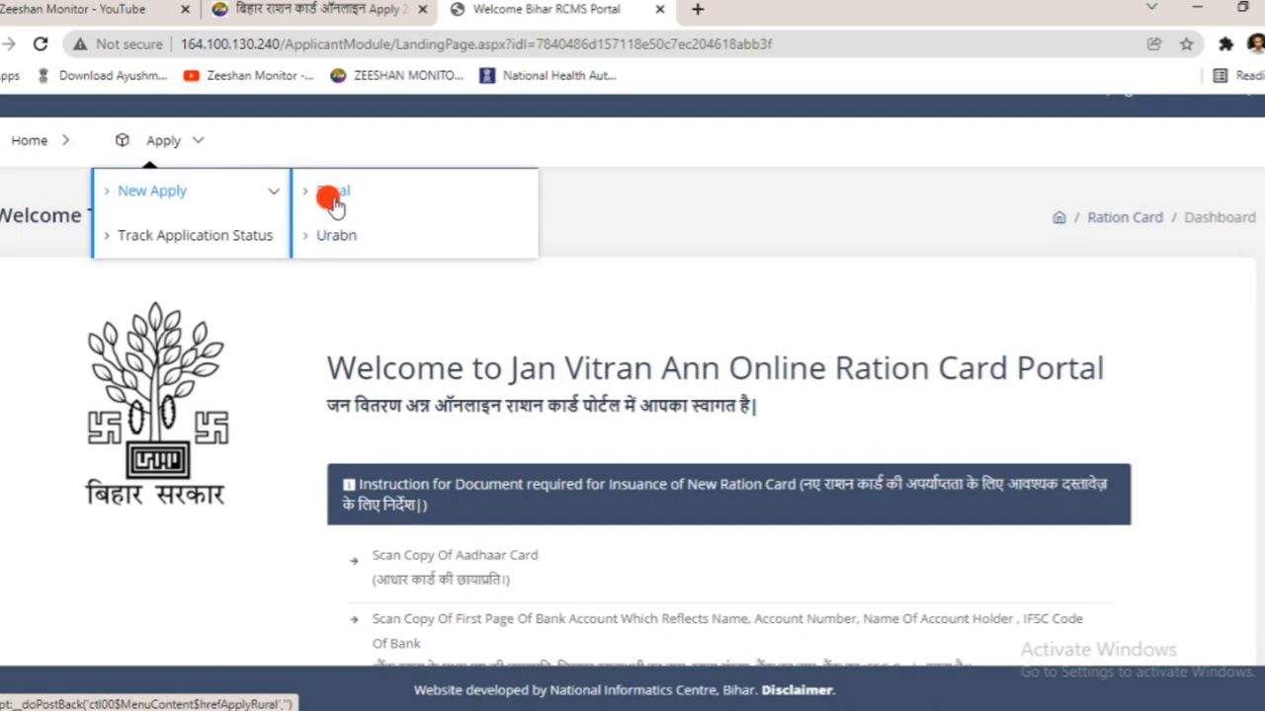
left_click(332, 193)
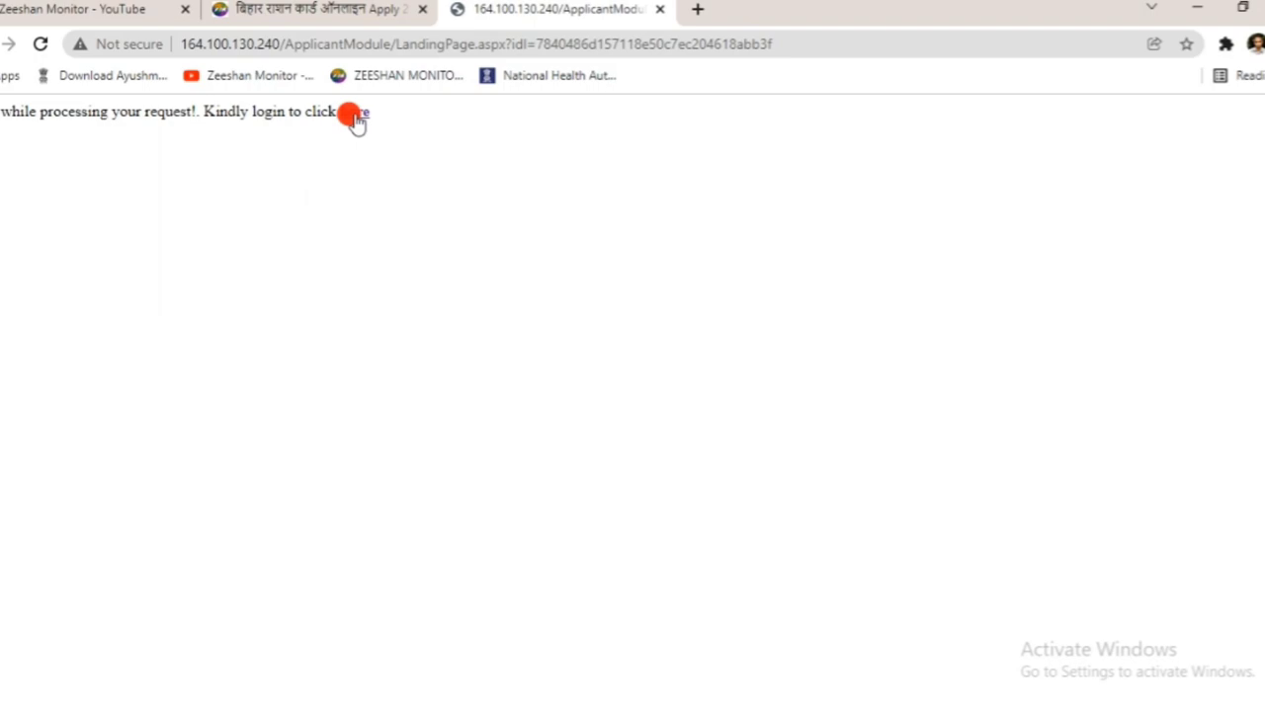
Log in again from the error page and choose Apply > New Apply > Rural once more.
left_click(355, 114)
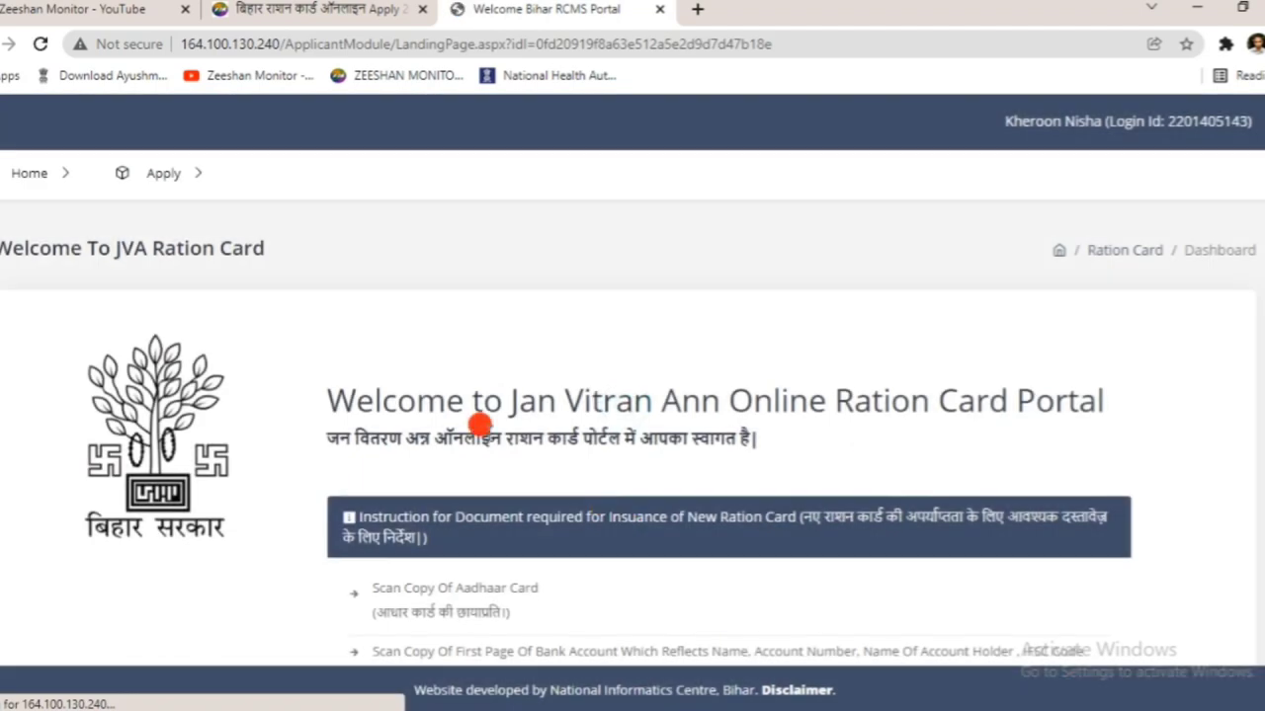
left_click(166, 193)
left_click(176, 222)
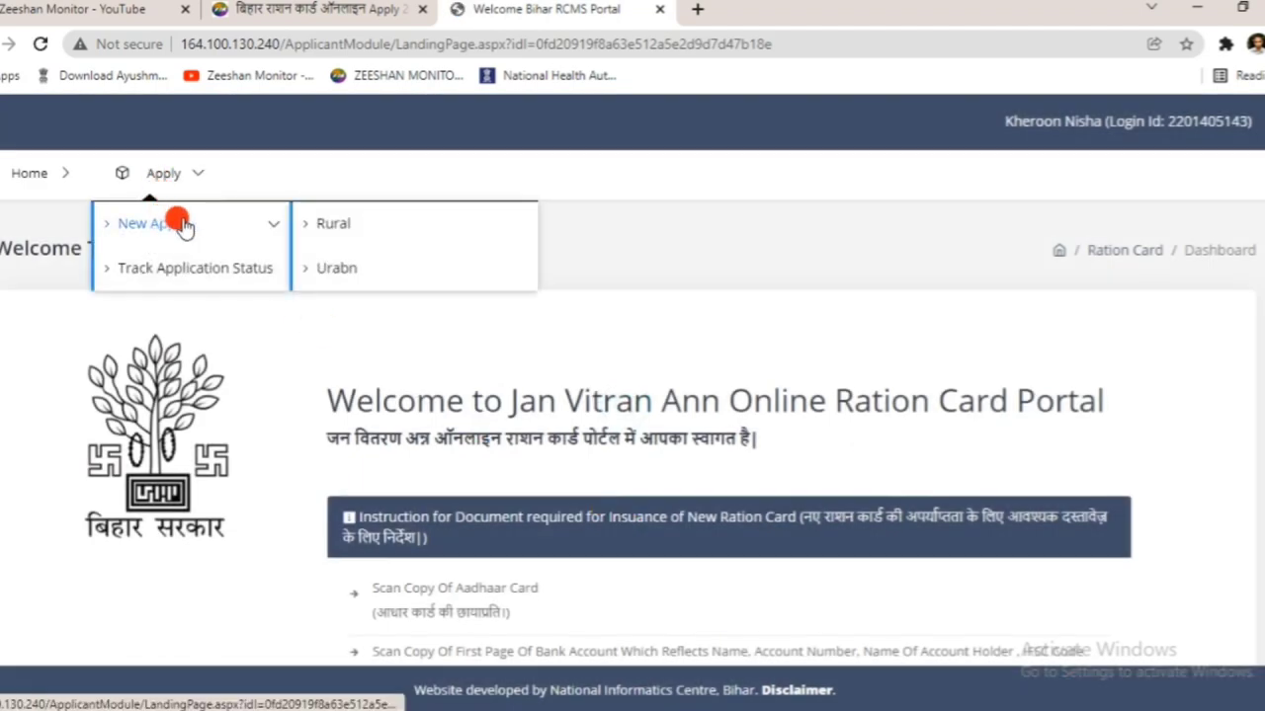
left_click(332, 224)
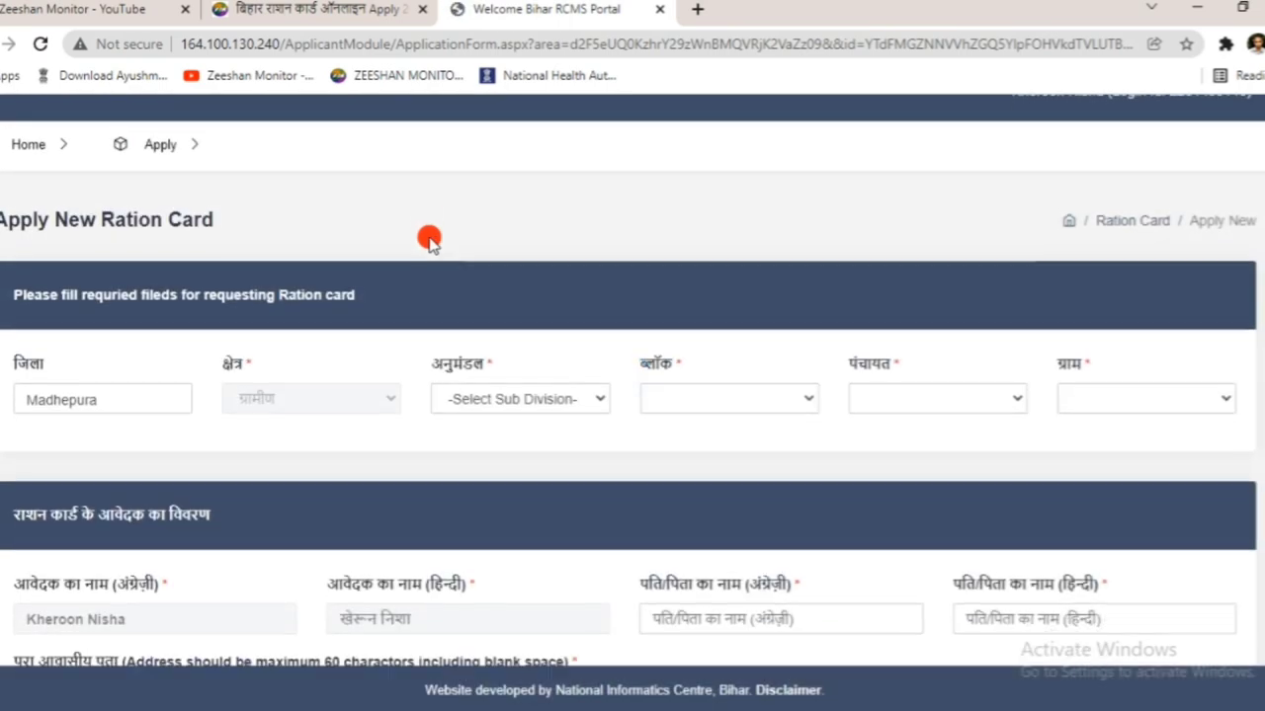
Set Sub Division MADHEPURA, the applicant's block, Panchayat SUKHASAN and Village Sukhasan.
scroll(429, 243, "down", 1)
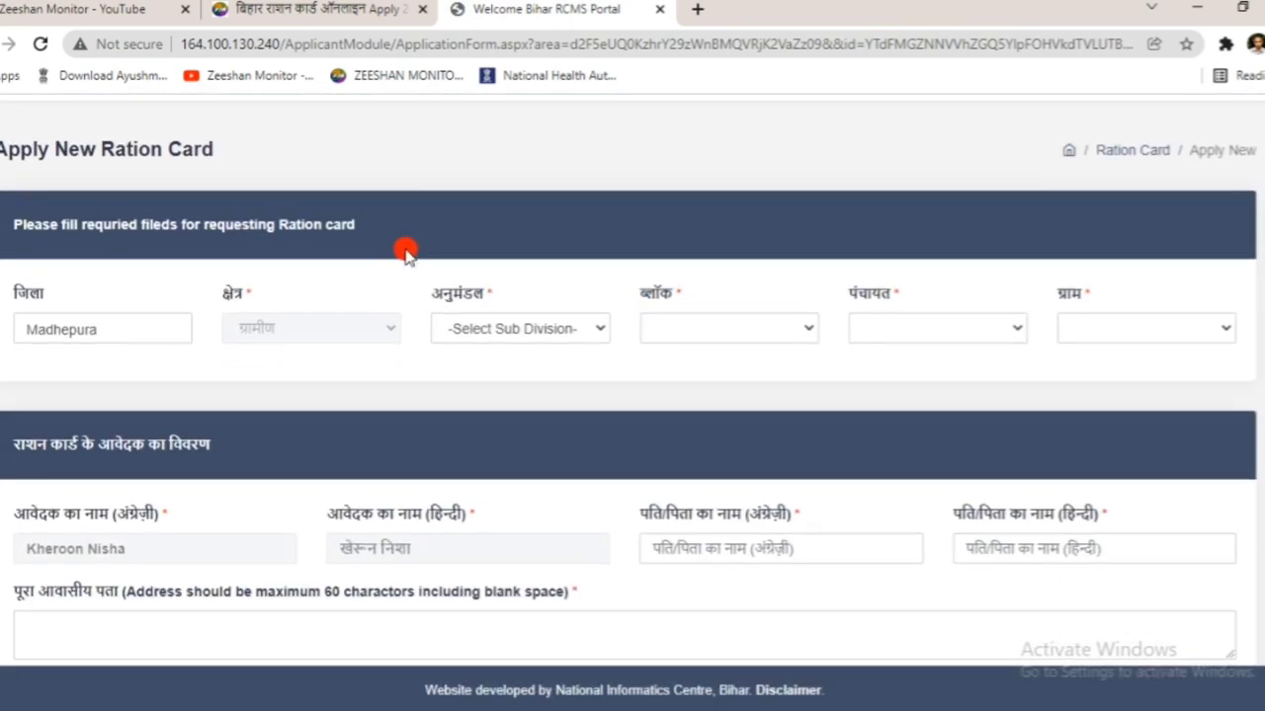
left_click(479, 329)
left_click(508, 373)
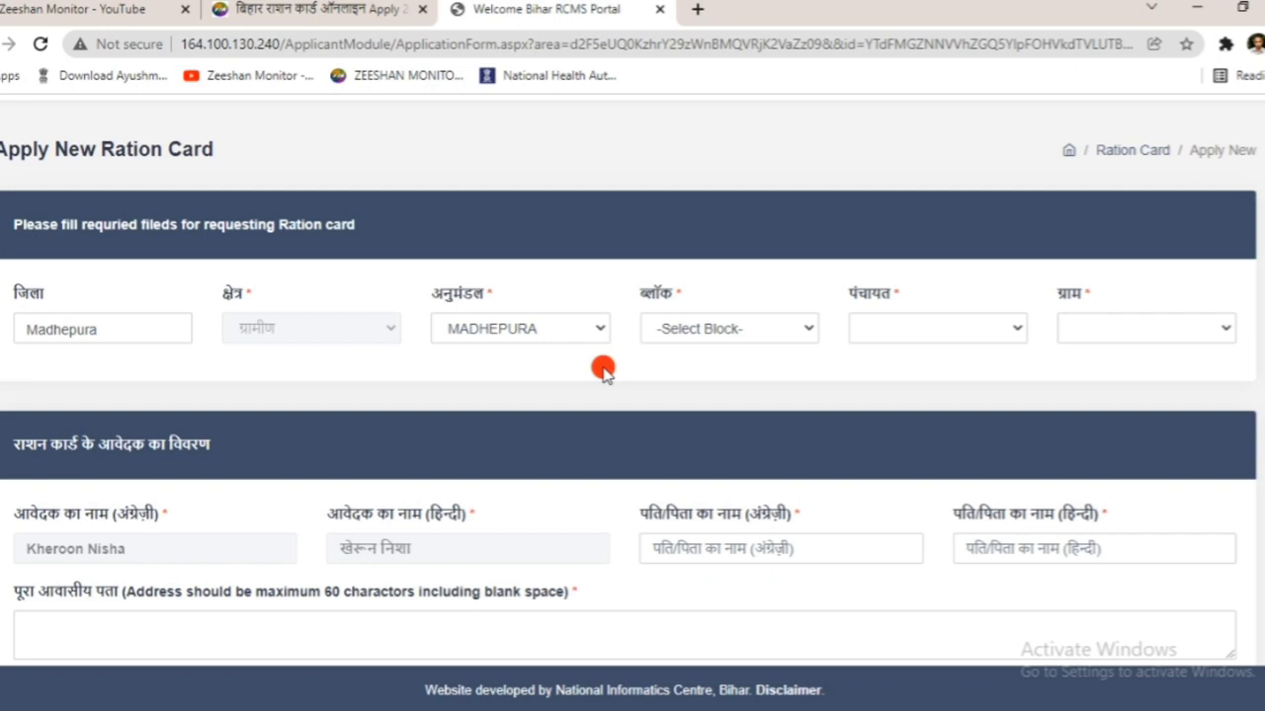
left_click(693, 333)
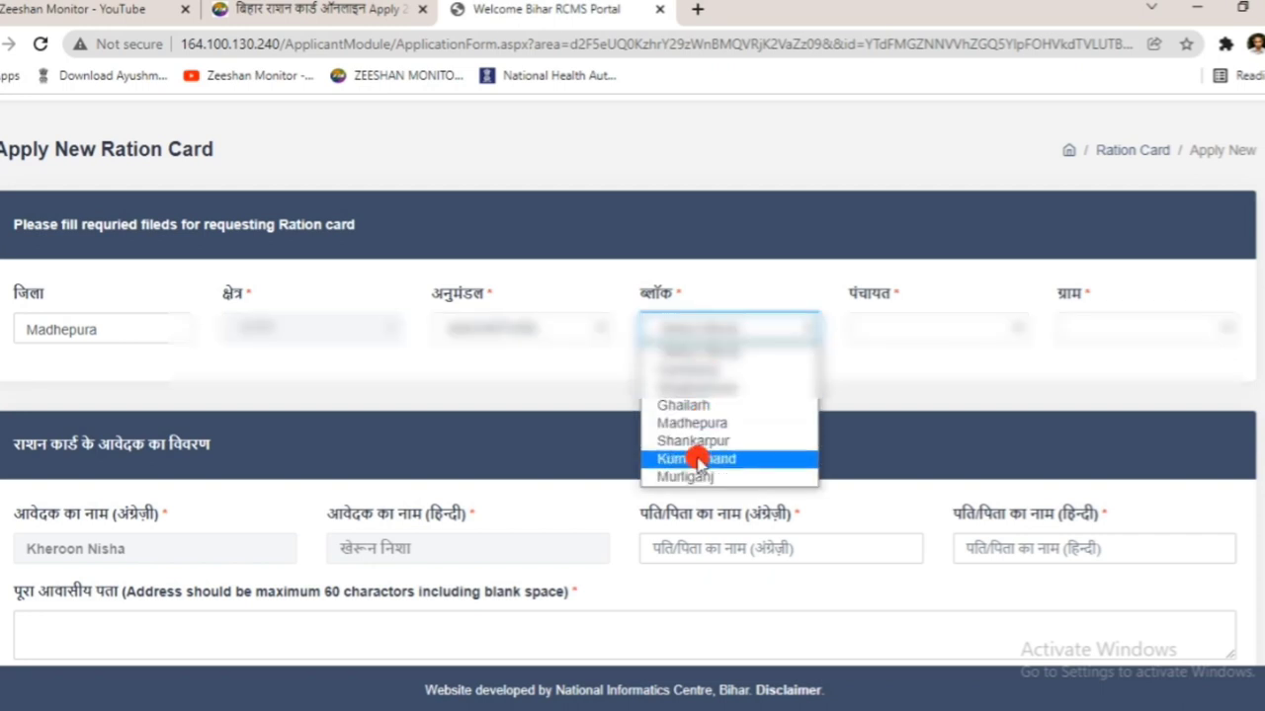
left_click(695, 396)
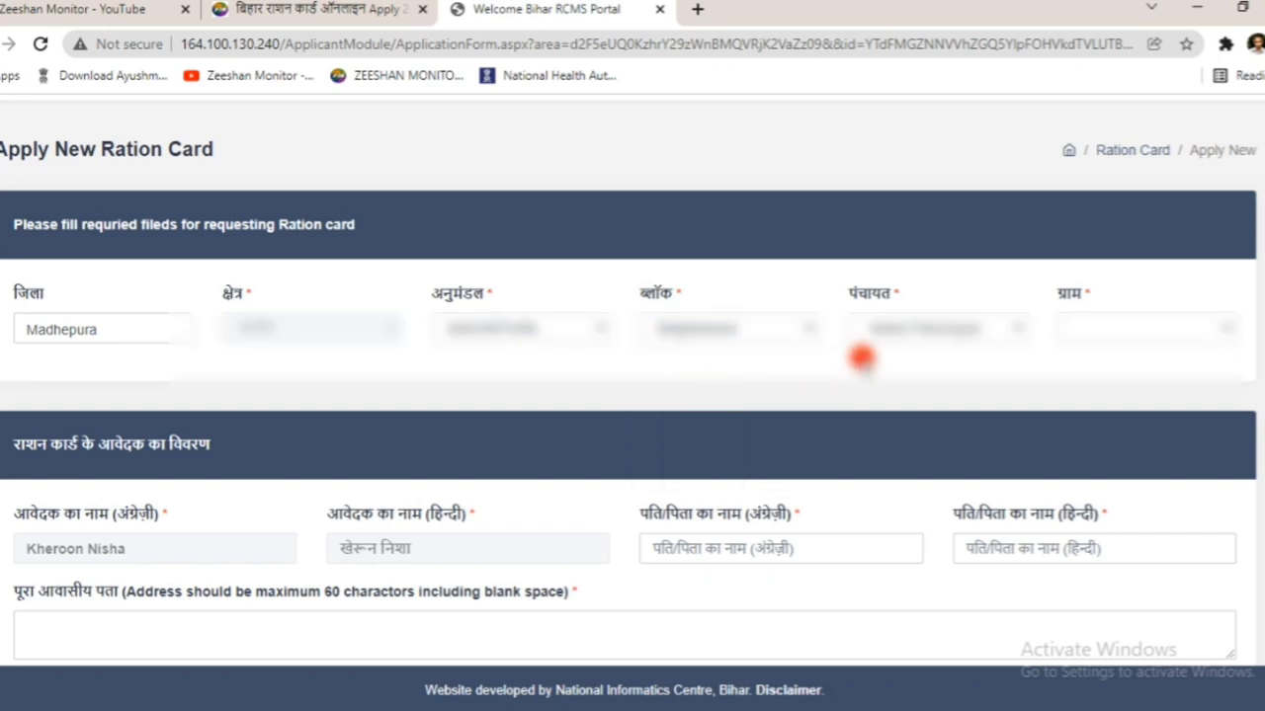
left_click(911, 331)
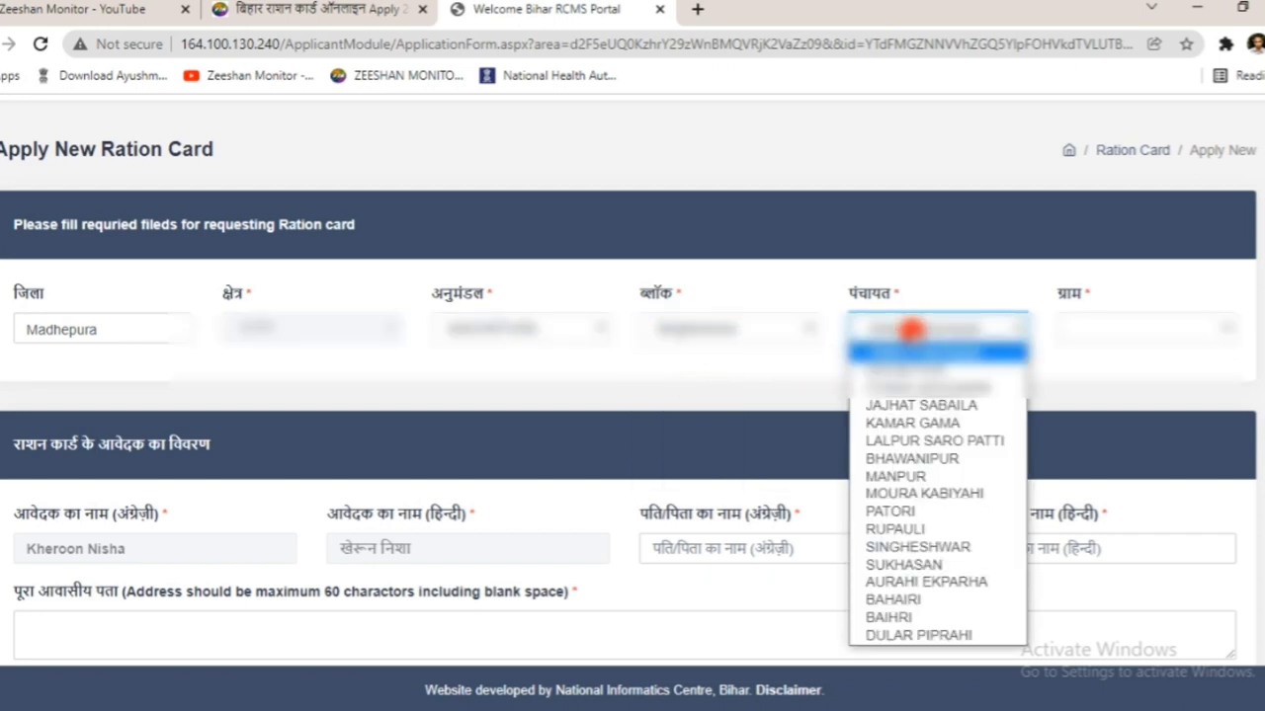
left_click(908, 562)
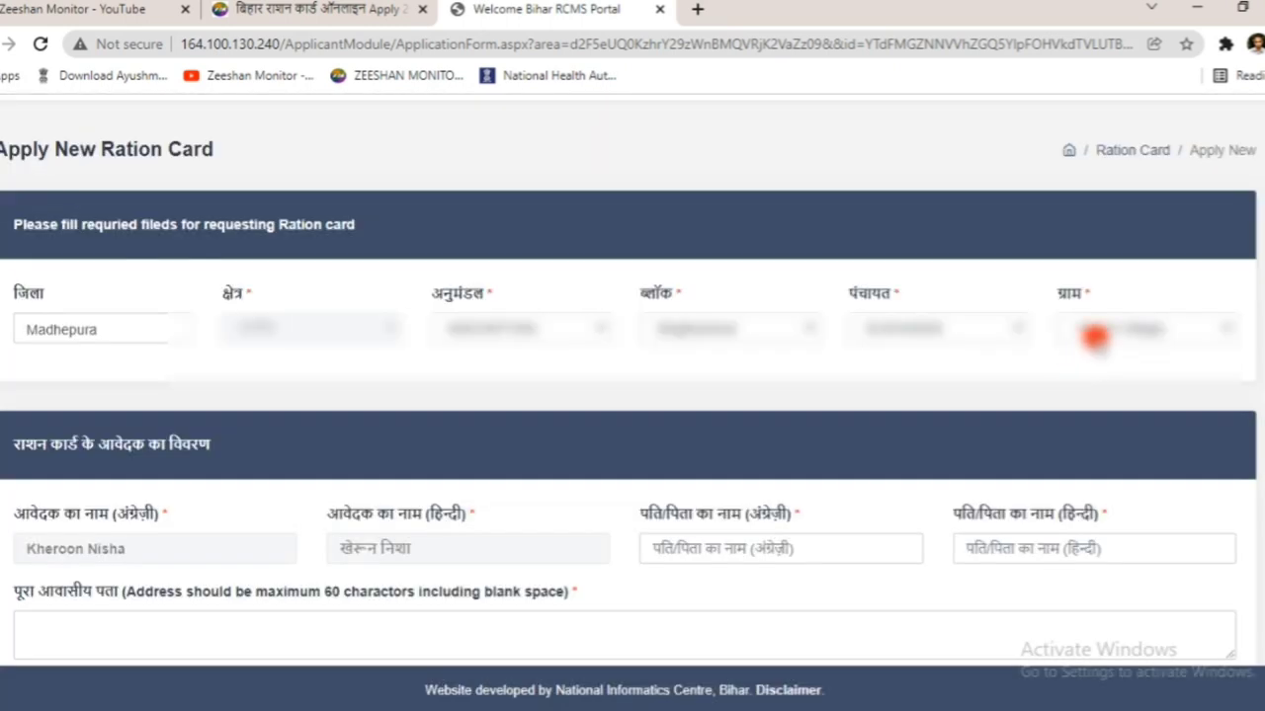
left_click(1087, 333)
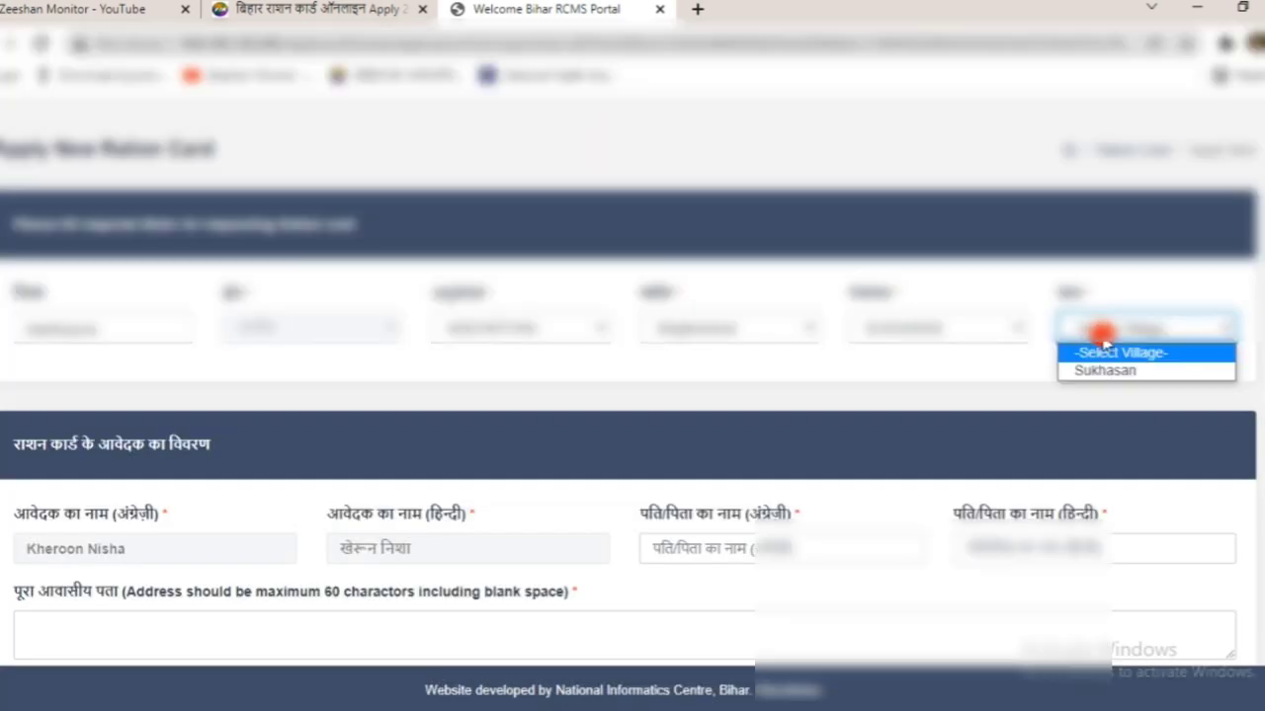
left_click(1112, 368)
scroll(1086, 367, "down", 3)
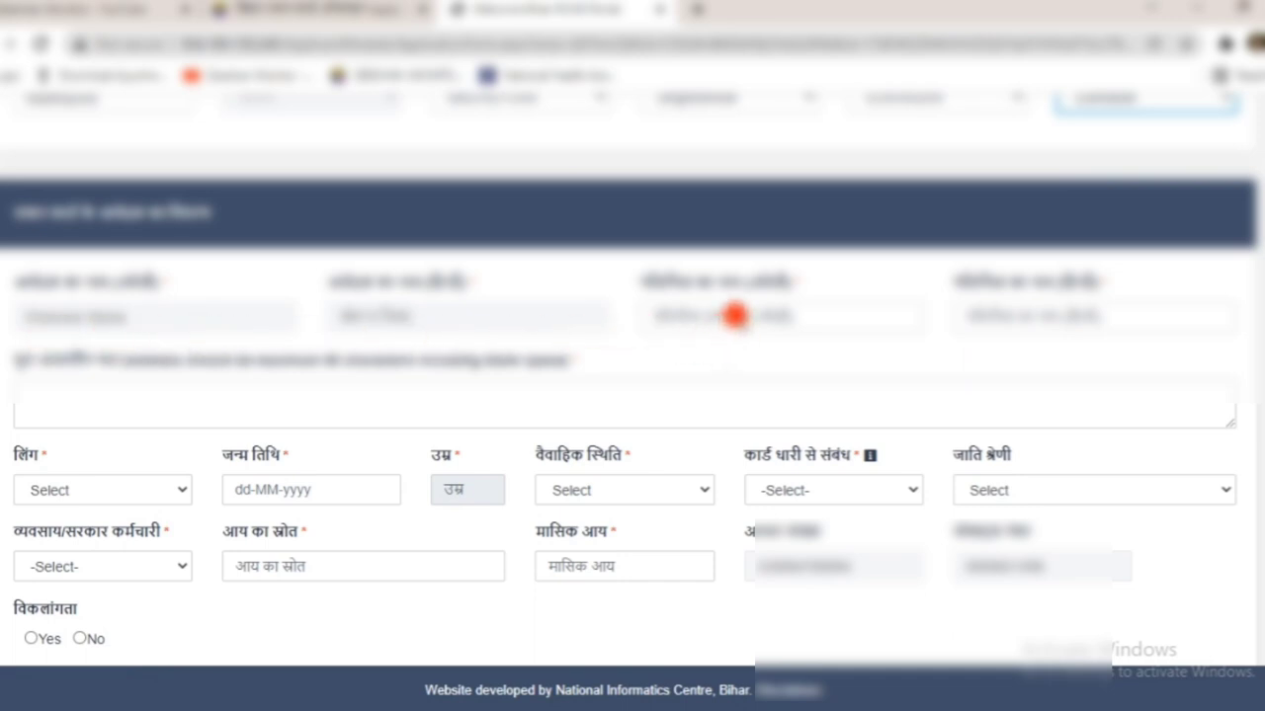
Enter the father's/husband's name in the English and Hindi name fields.
left_click(734, 315)
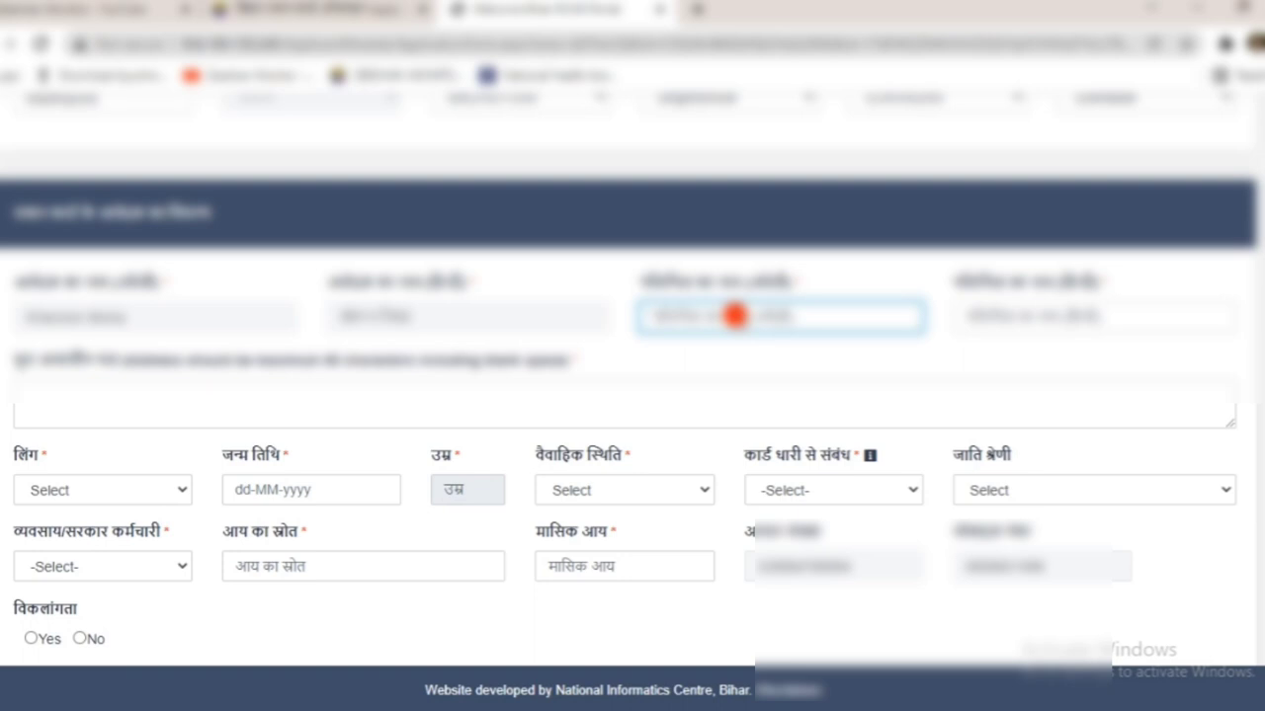
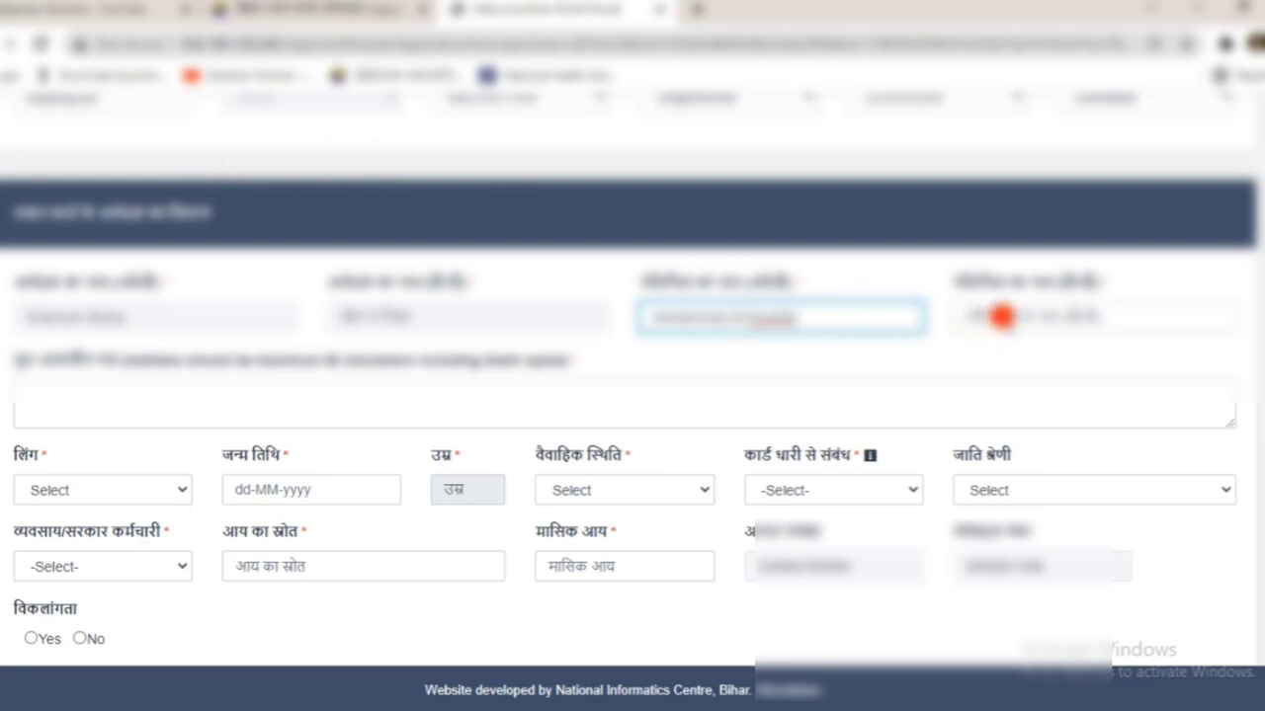
left_click(1001, 316)
type("ra")
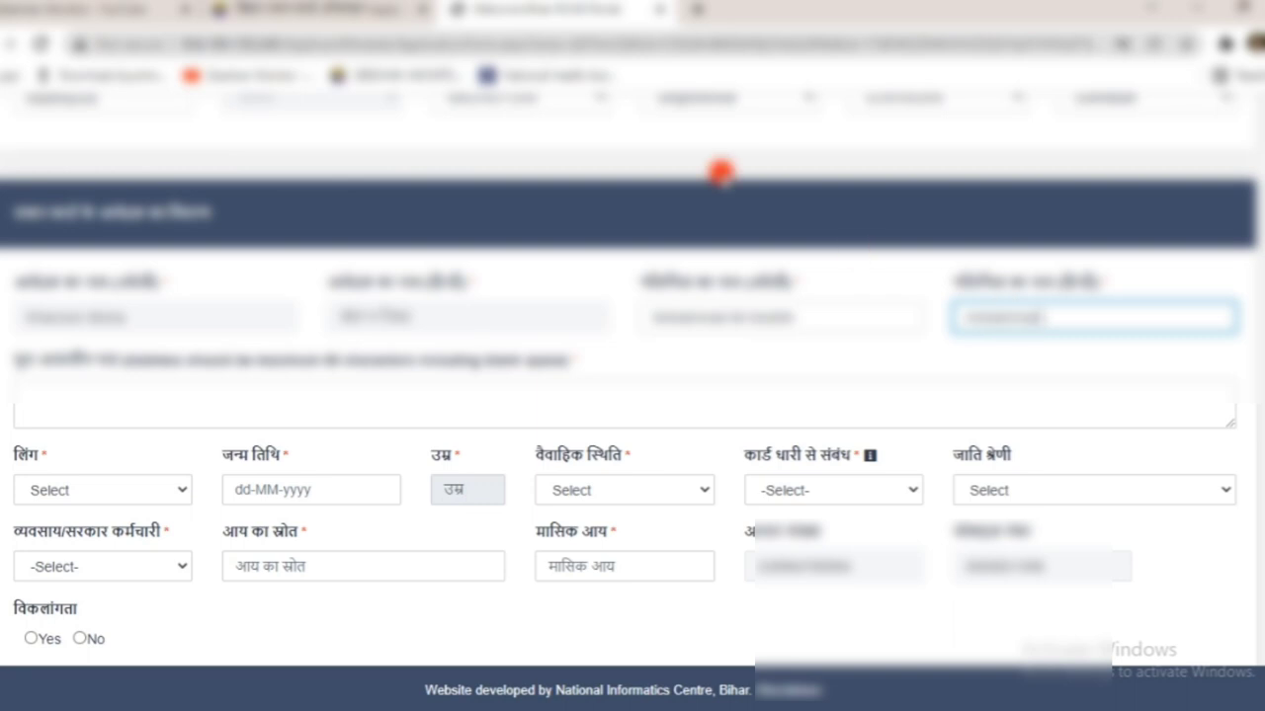
key("BackSpace")
type("कुमारीरी")
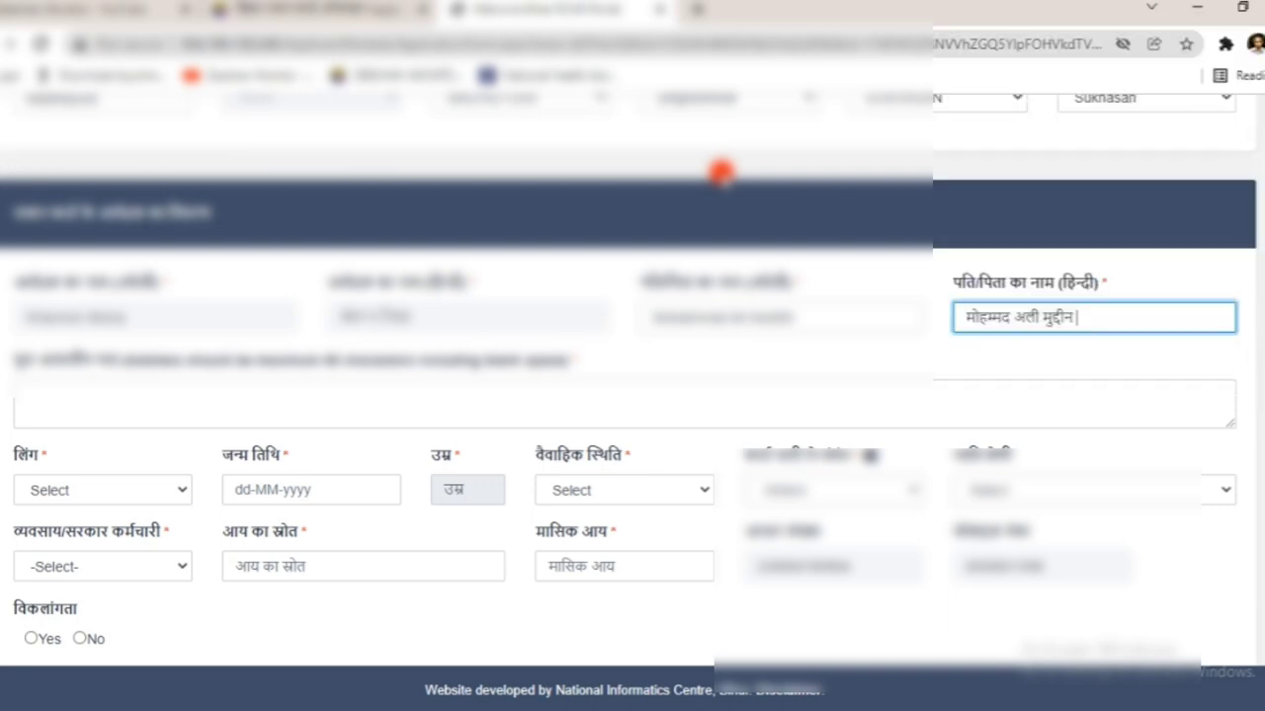
Join the two parts of the Hindi name and set the applicant's gender to महिला.
scroll(359, 330, "down", 1)
left_click(358, 331)
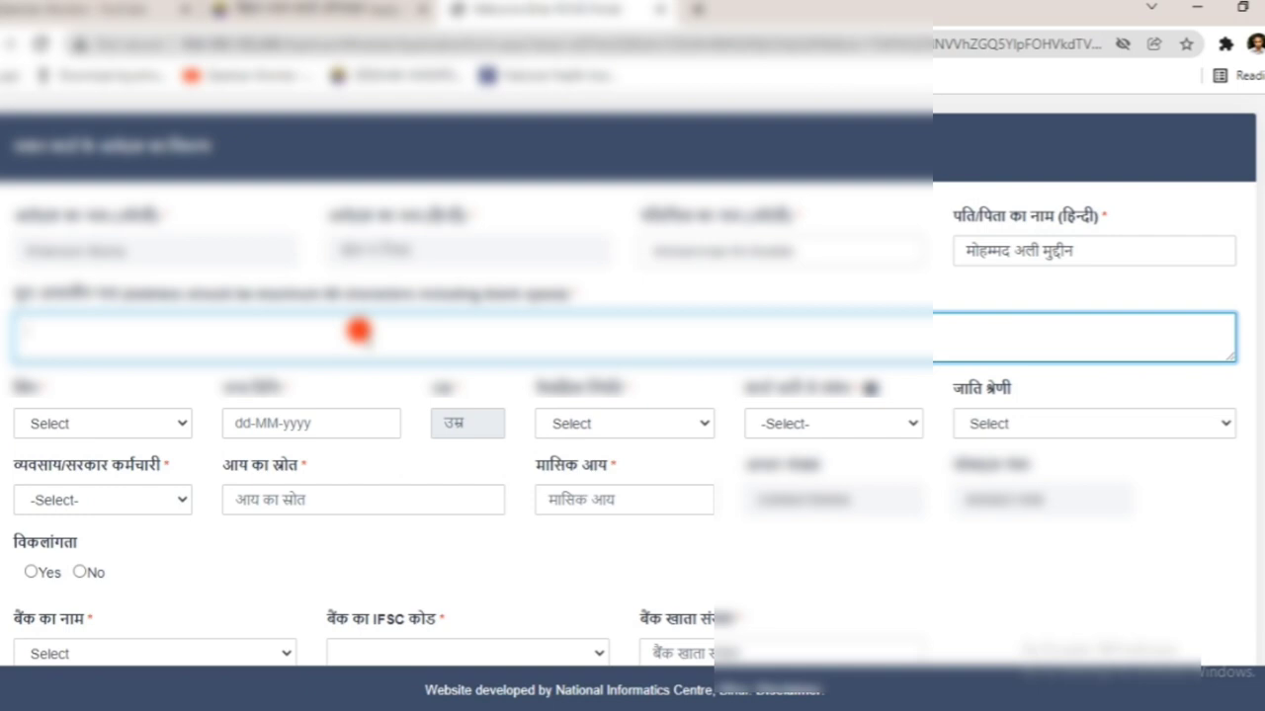
scroll(356, 335, "down", 1)
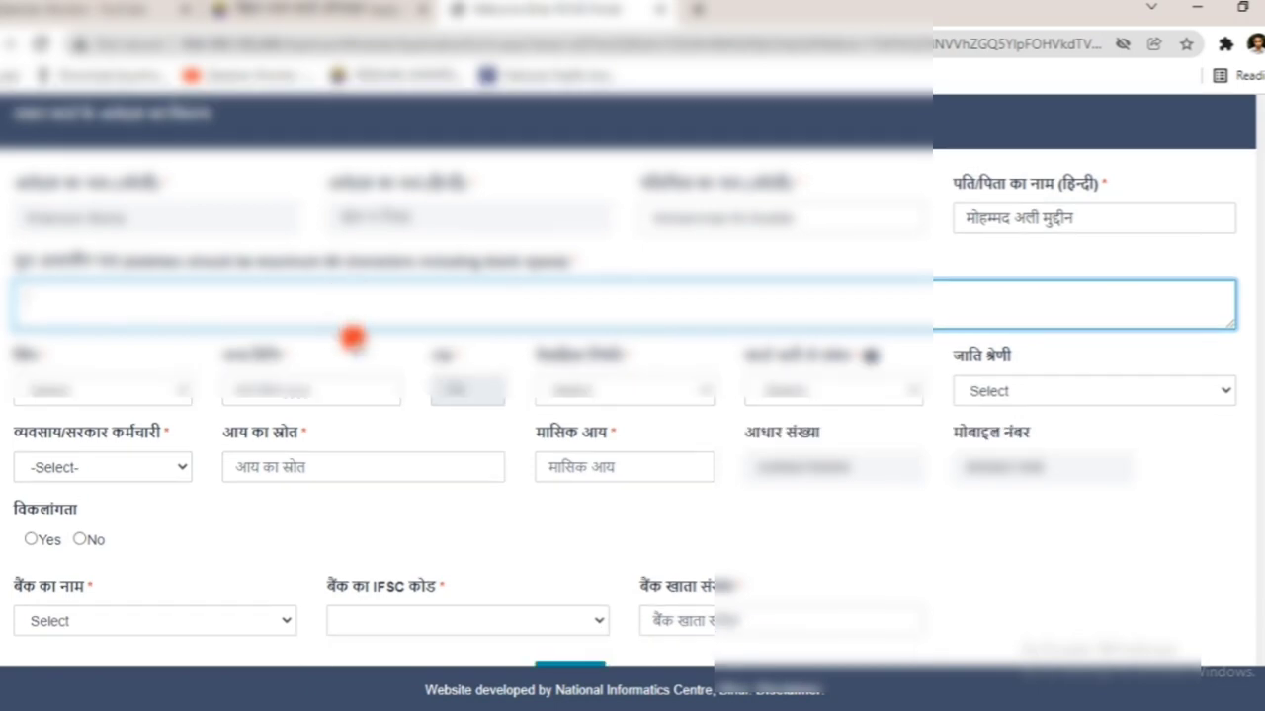
left_click(1073, 218)
key("BackSpace")
left_click(198, 303)
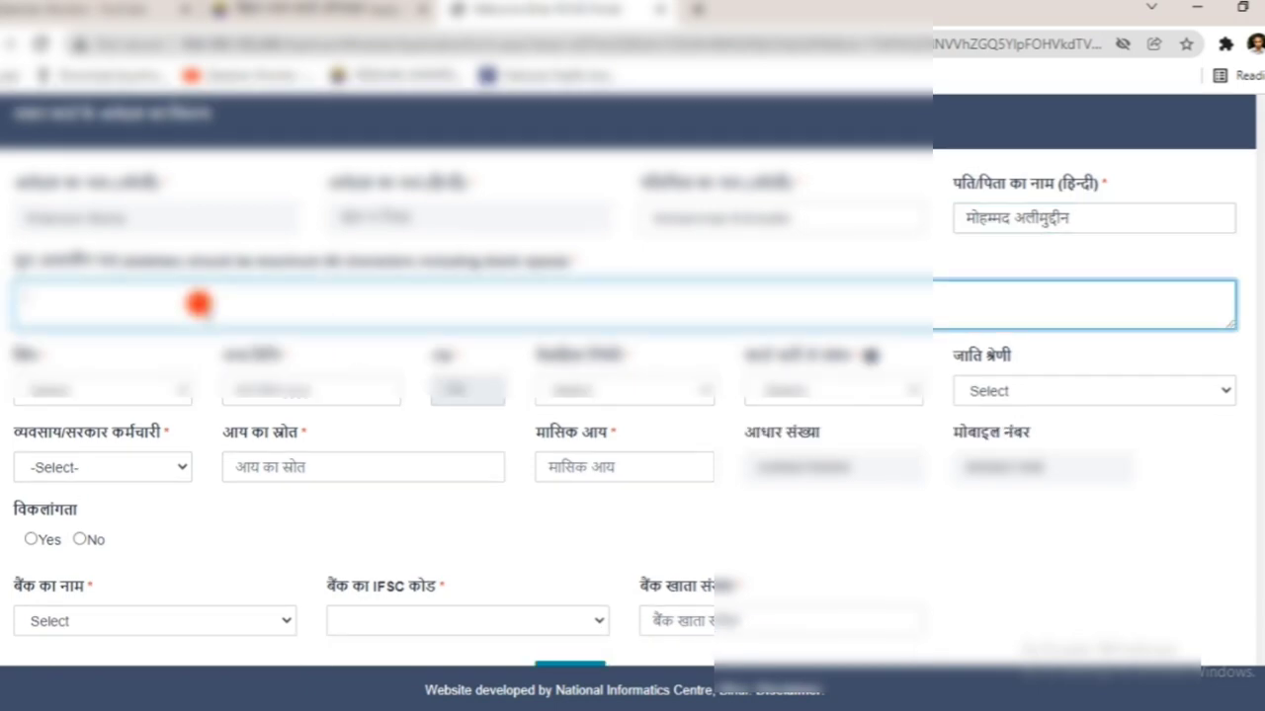
left_click(110, 390)
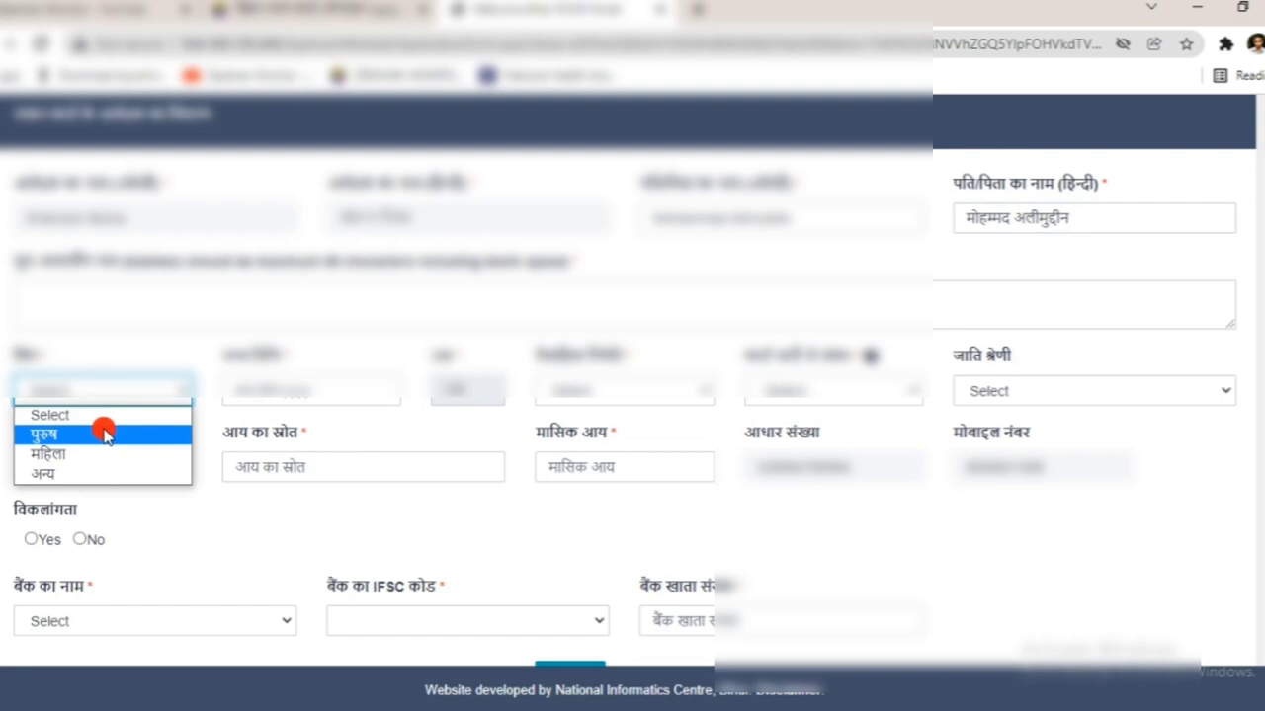
left_click(98, 452)
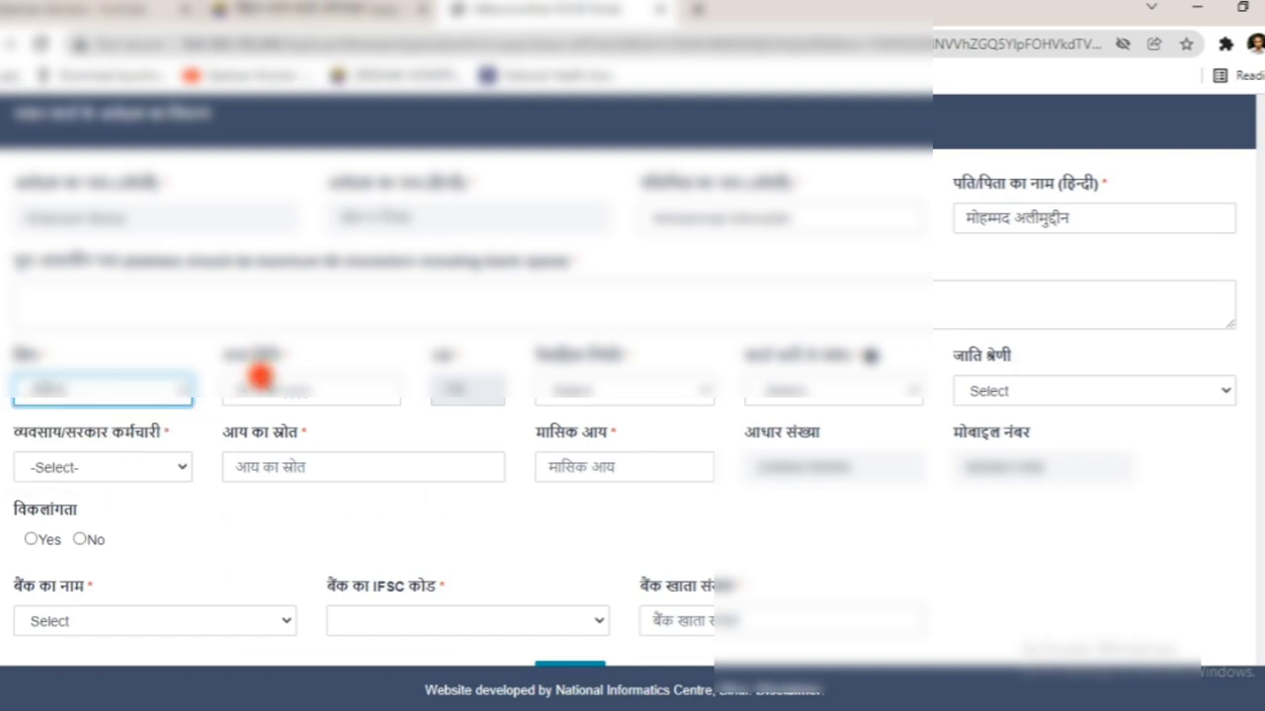
Pick 1 January 1989 as the date of birth in the datepicker, auto-filling age 33.
left_click(260, 376)
left_click(362, 426)
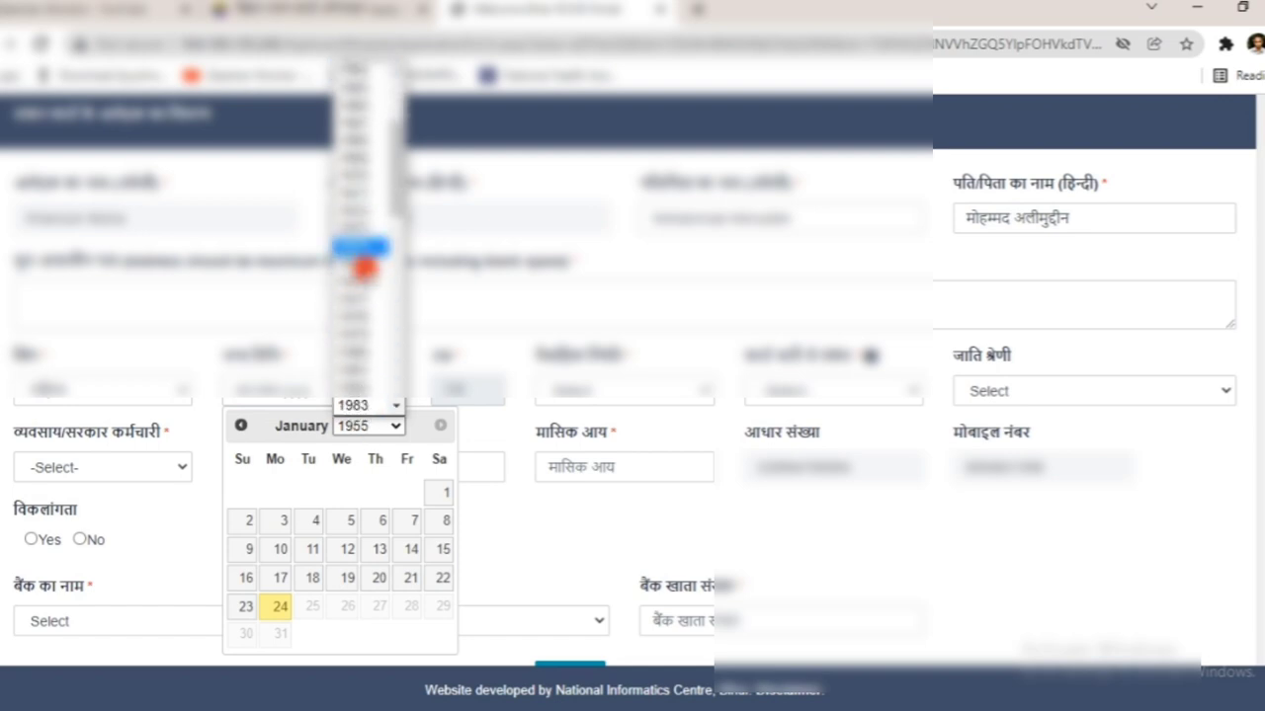
scroll(367, 333, "down", 5)
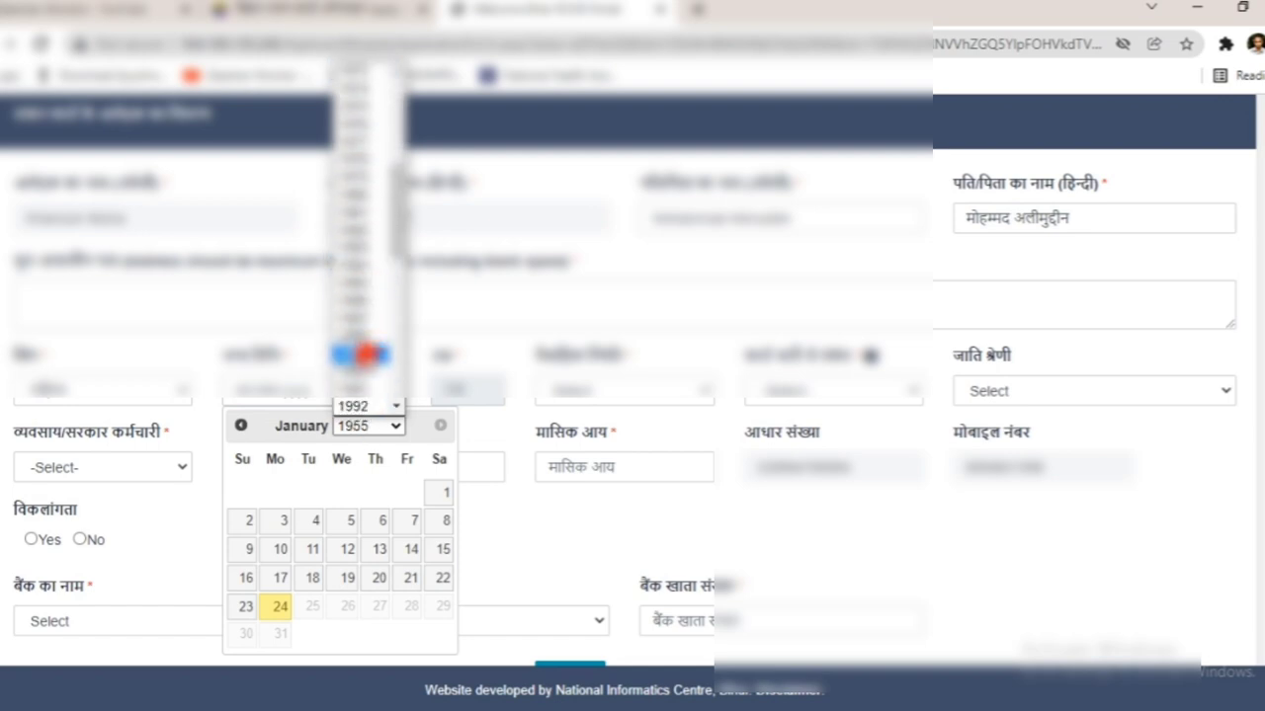
left_click(358, 347)
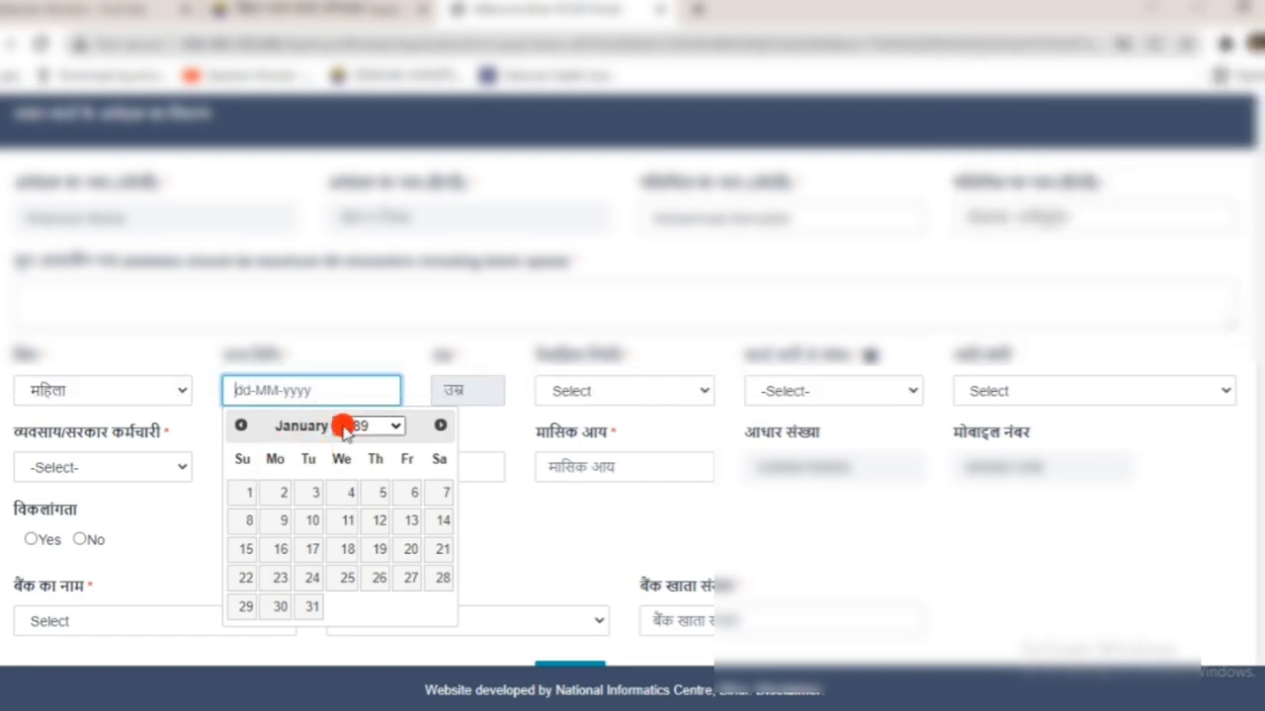
left_click(437, 425)
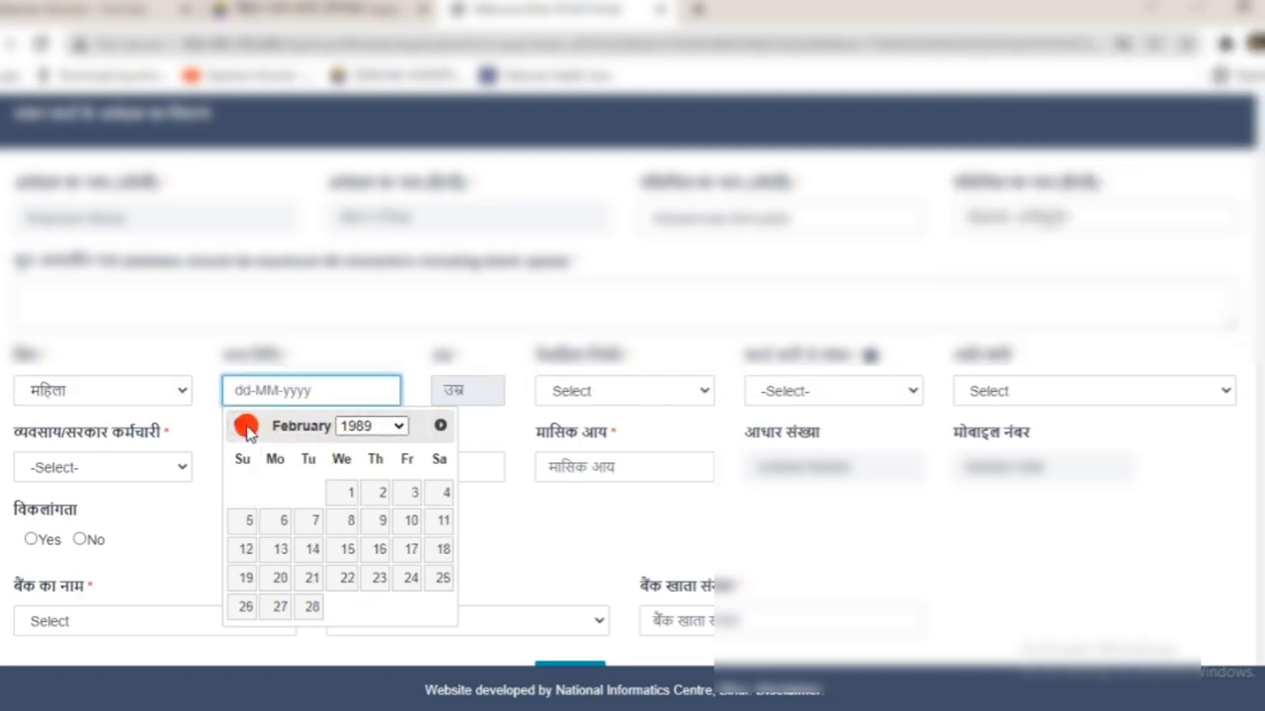
left_click(241, 426)
left_click(252, 483)
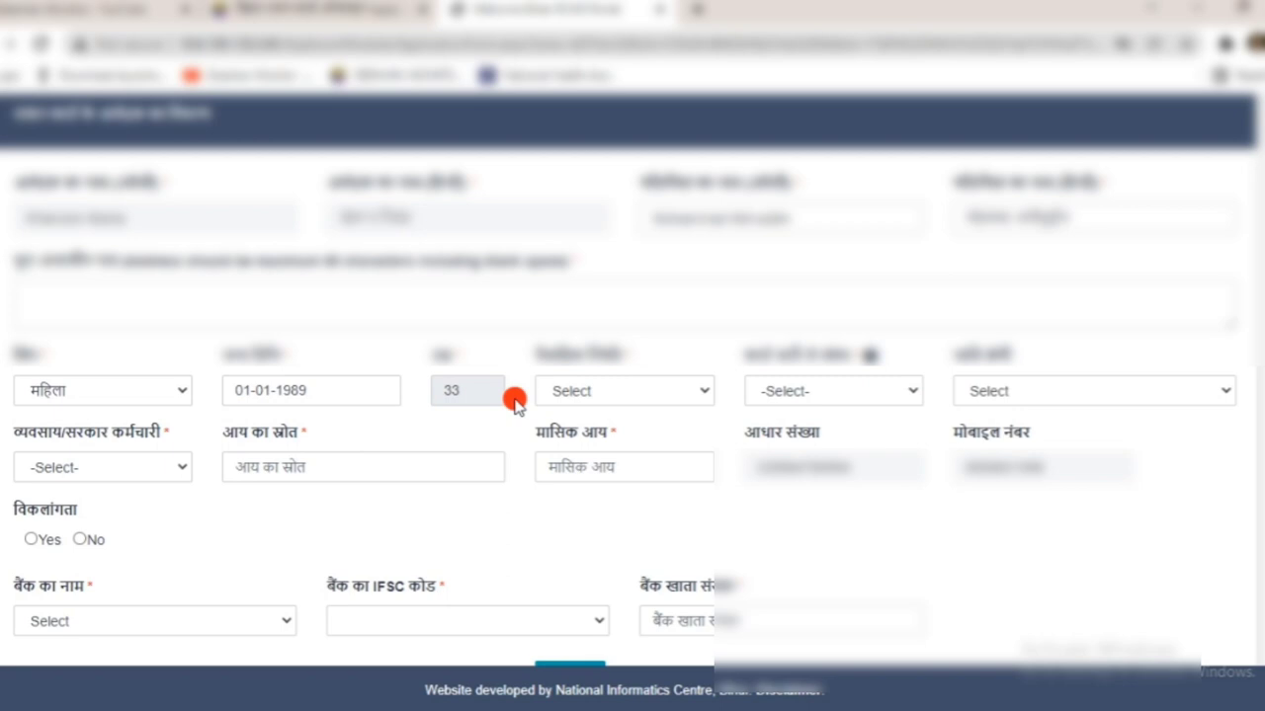
left_click(592, 391)
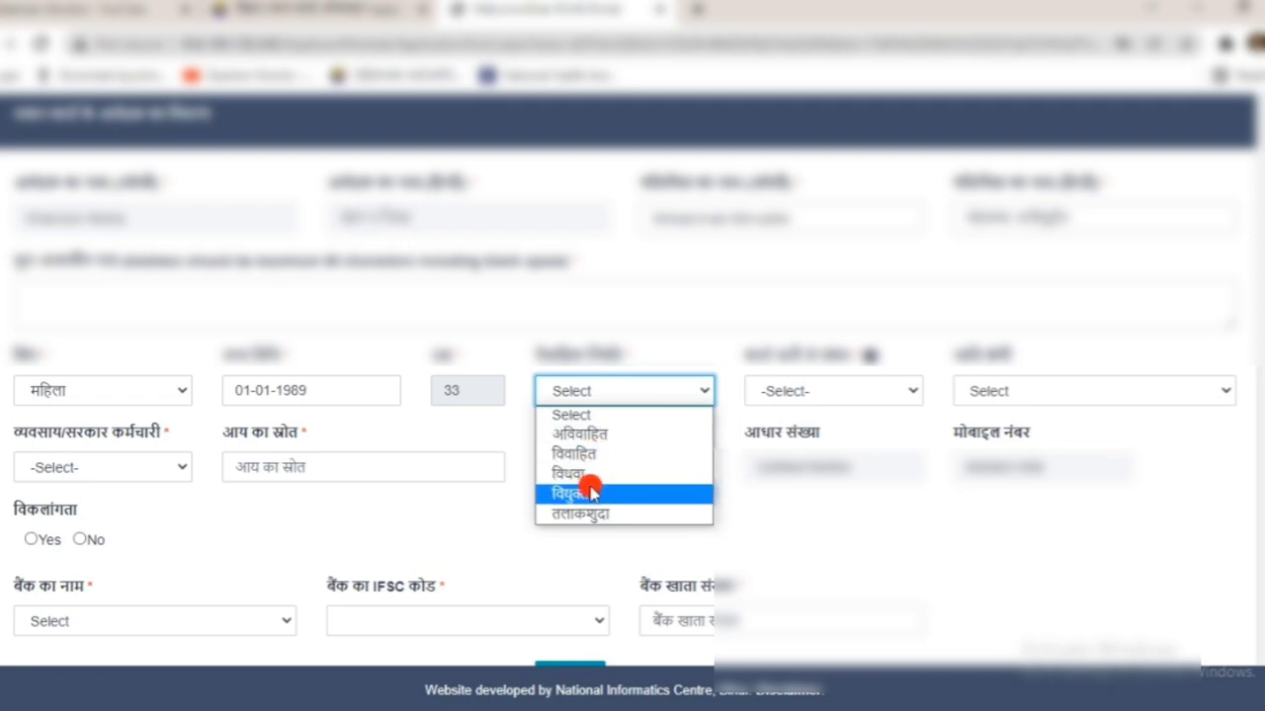
Set marital status to विवाहित, relation to card holder to स्वयं, and choose a caste category.
left_click(587, 454)
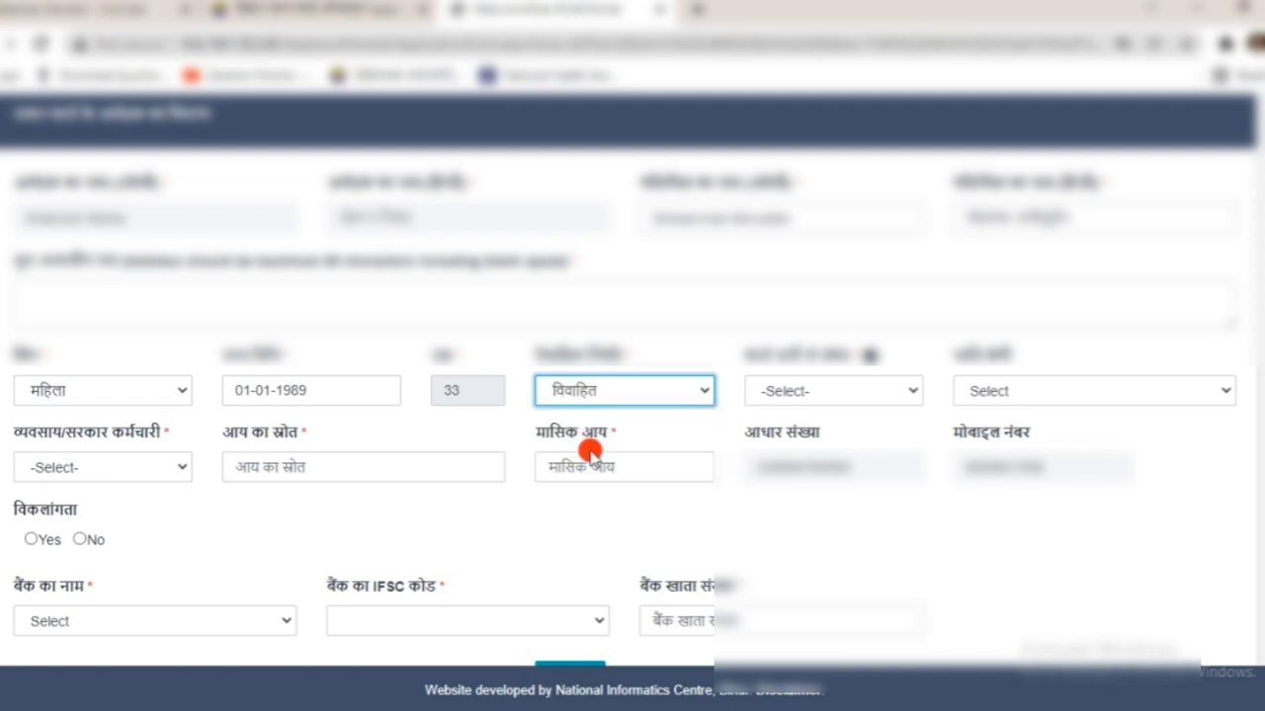
left_click(839, 395)
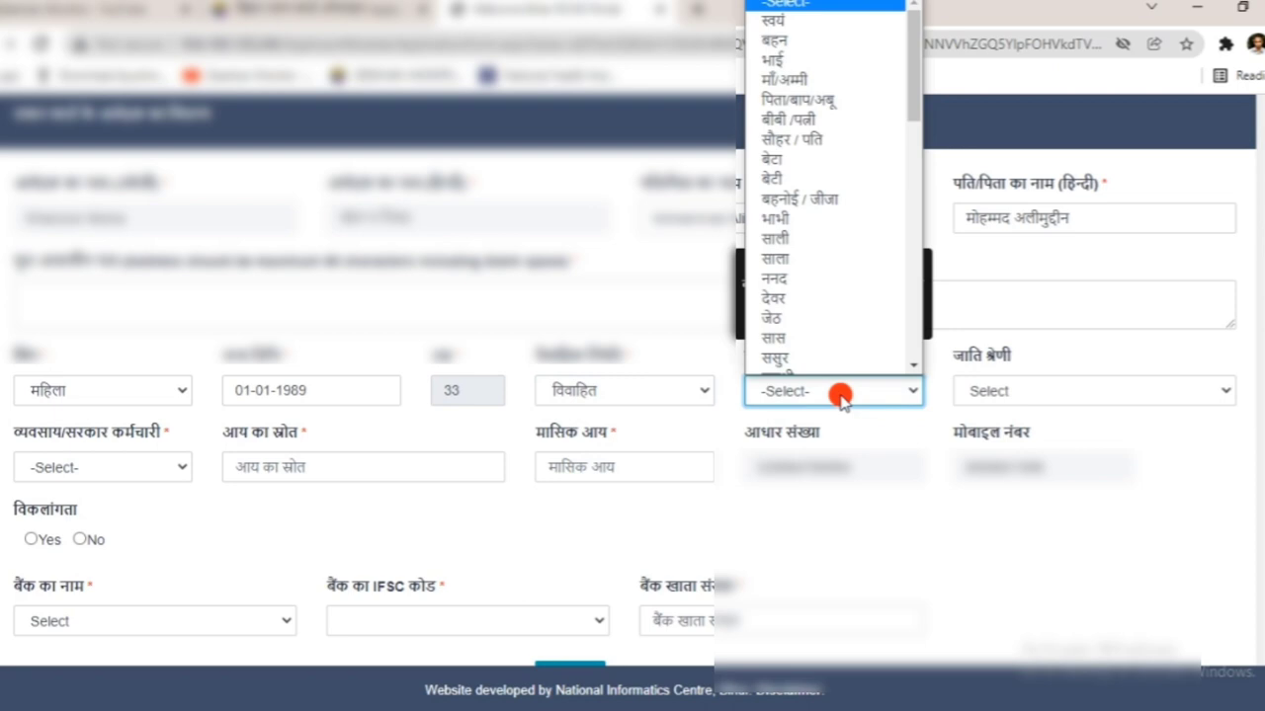
scroll(839, 363, "down", 1)
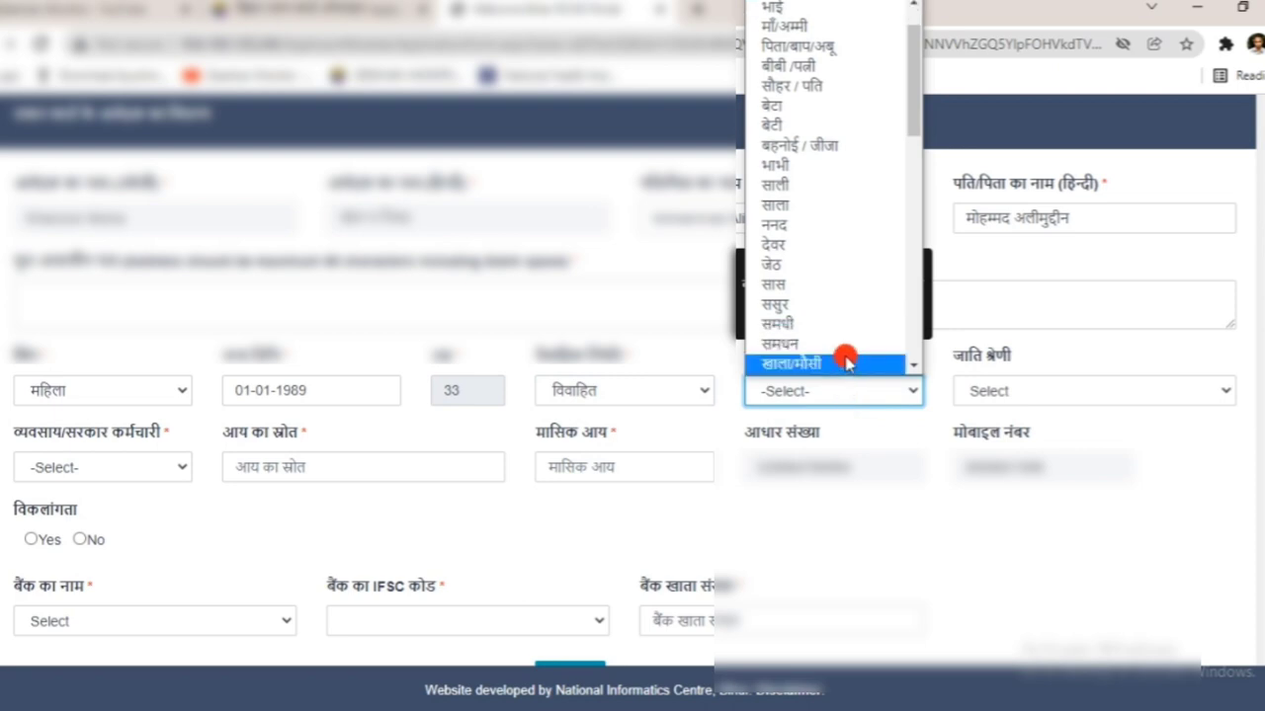
scroll(820, 284, "up", 1)
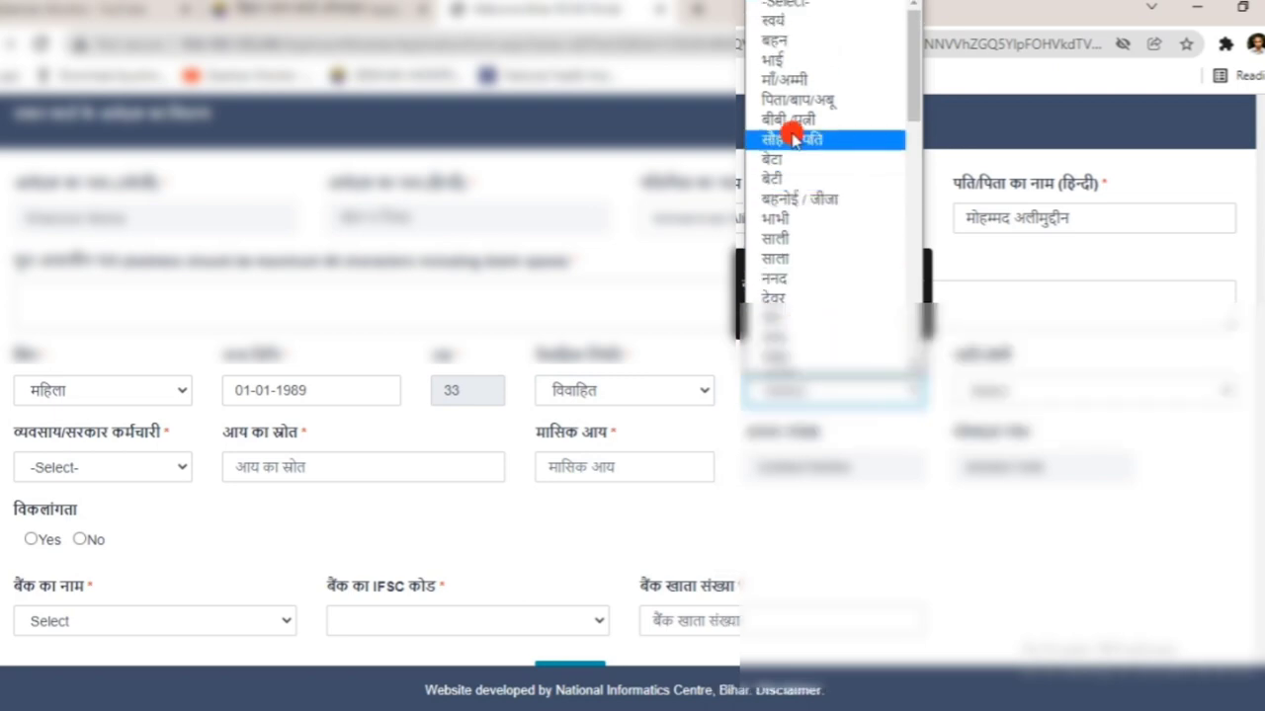
left_click(777, 21)
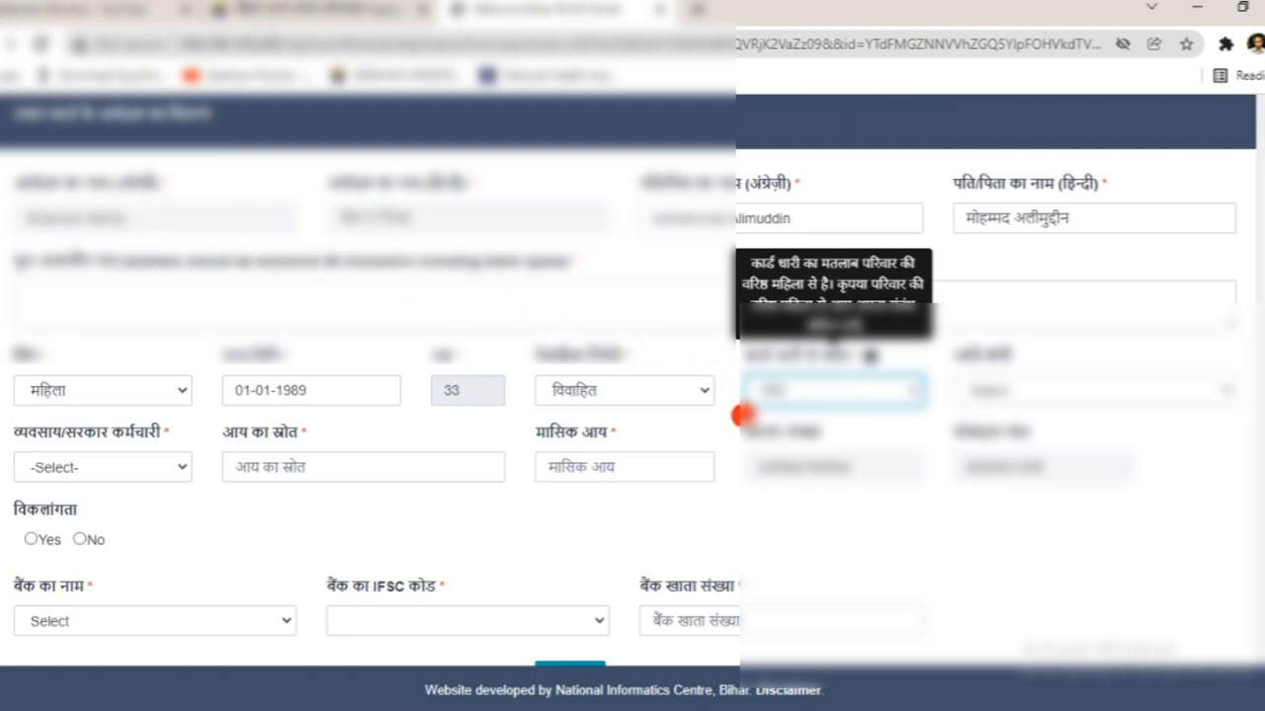
left_click(1039, 387)
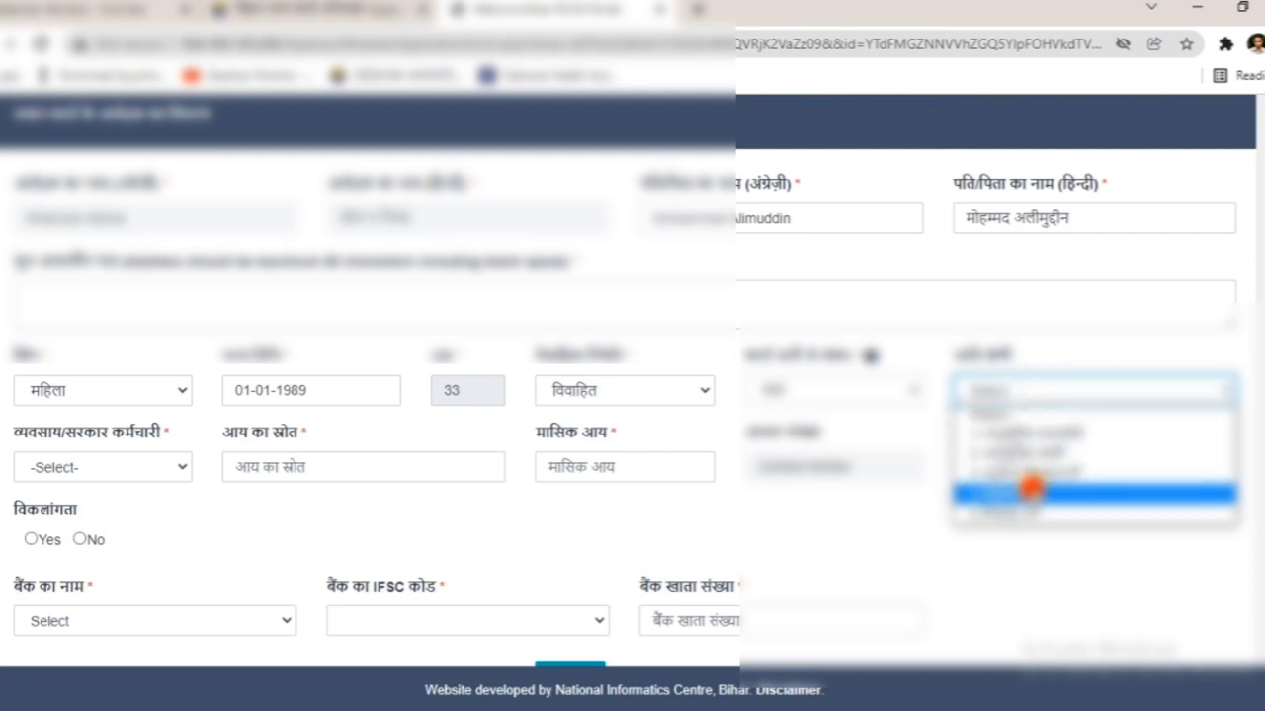
left_click(1031, 488)
scroll(638, 480, "down", 1)
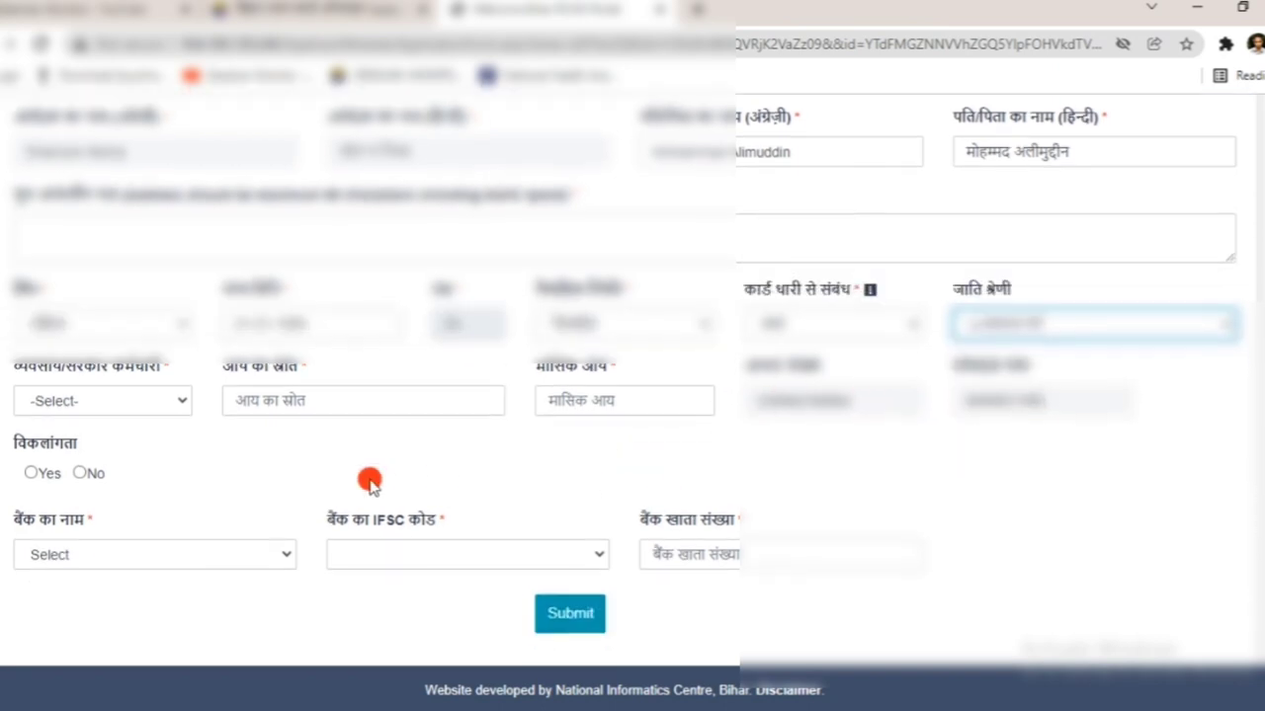
Set occupation to गृहणी, type majduri as the income source, and start a new browser tab.
left_click(202, 447)
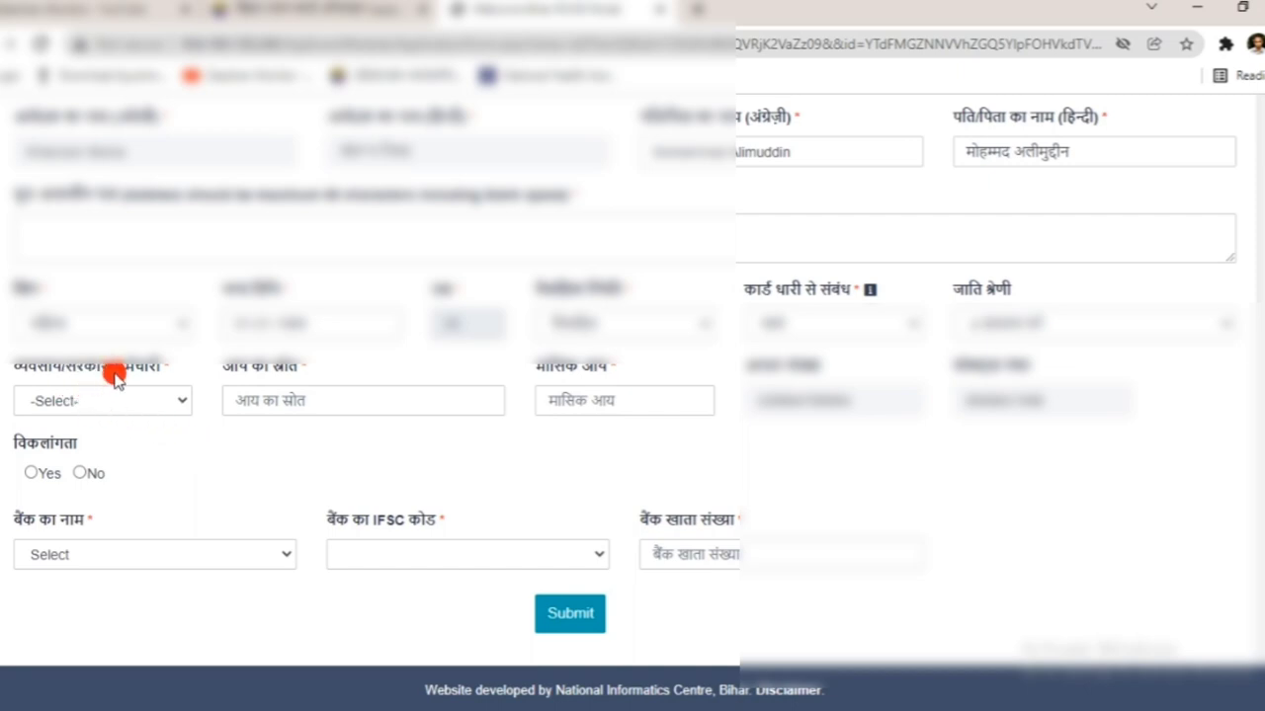
left_click(106, 400)
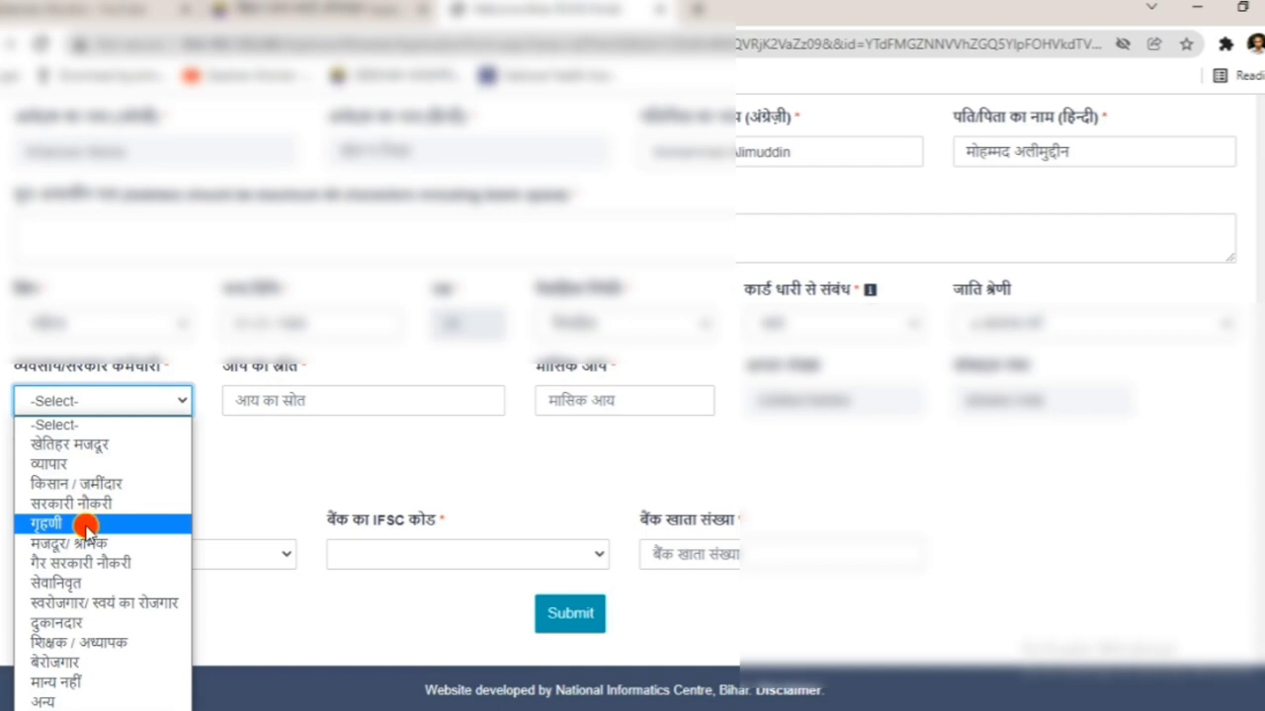
left_click(87, 528)
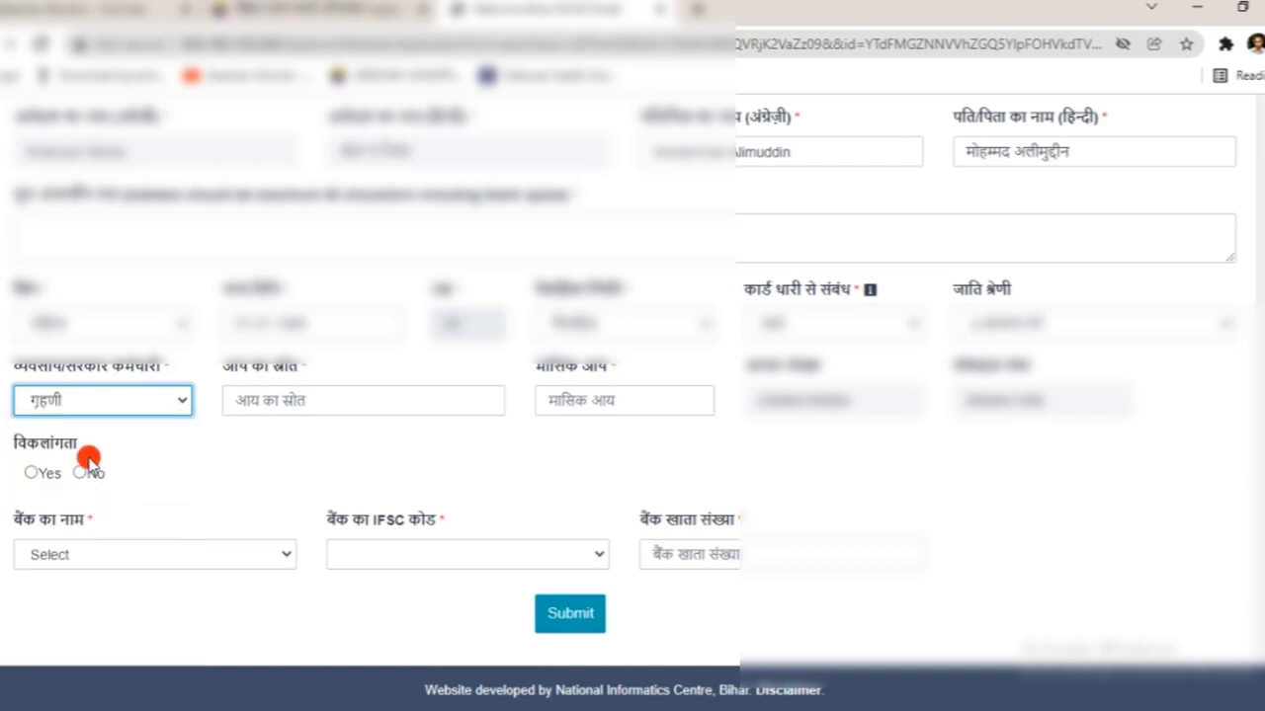
left_click(286, 400)
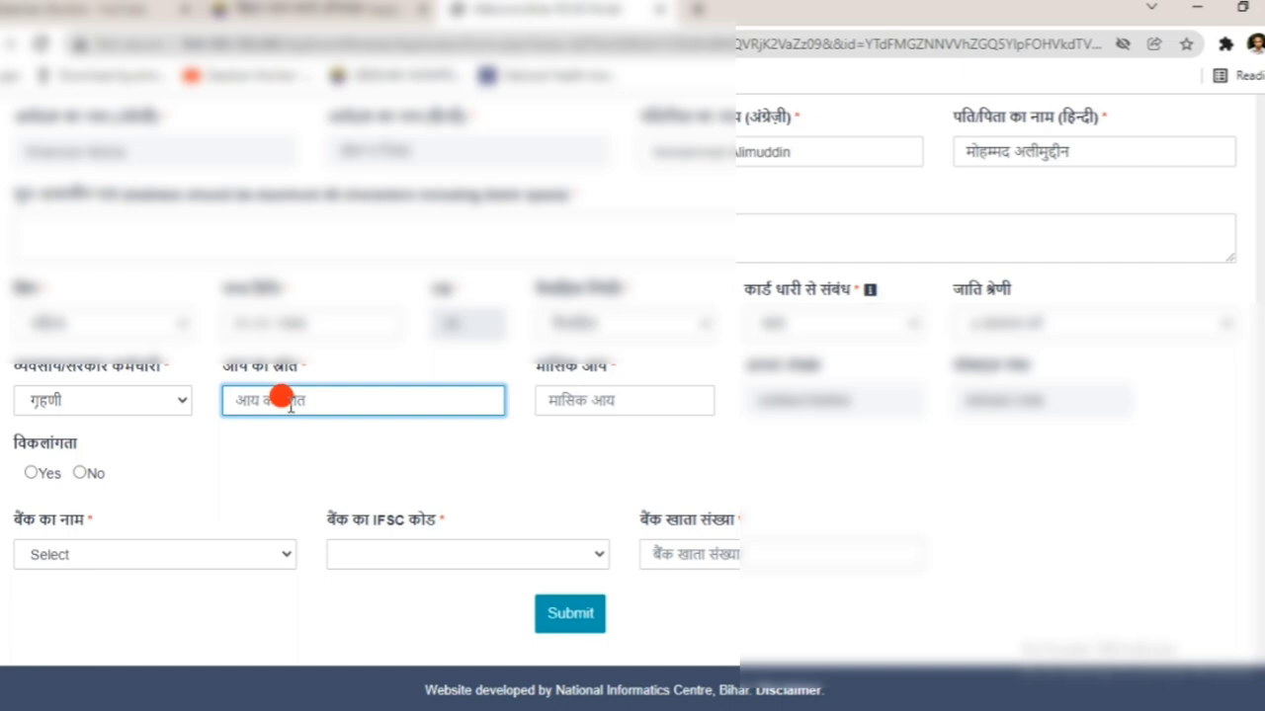
type("गajduri")
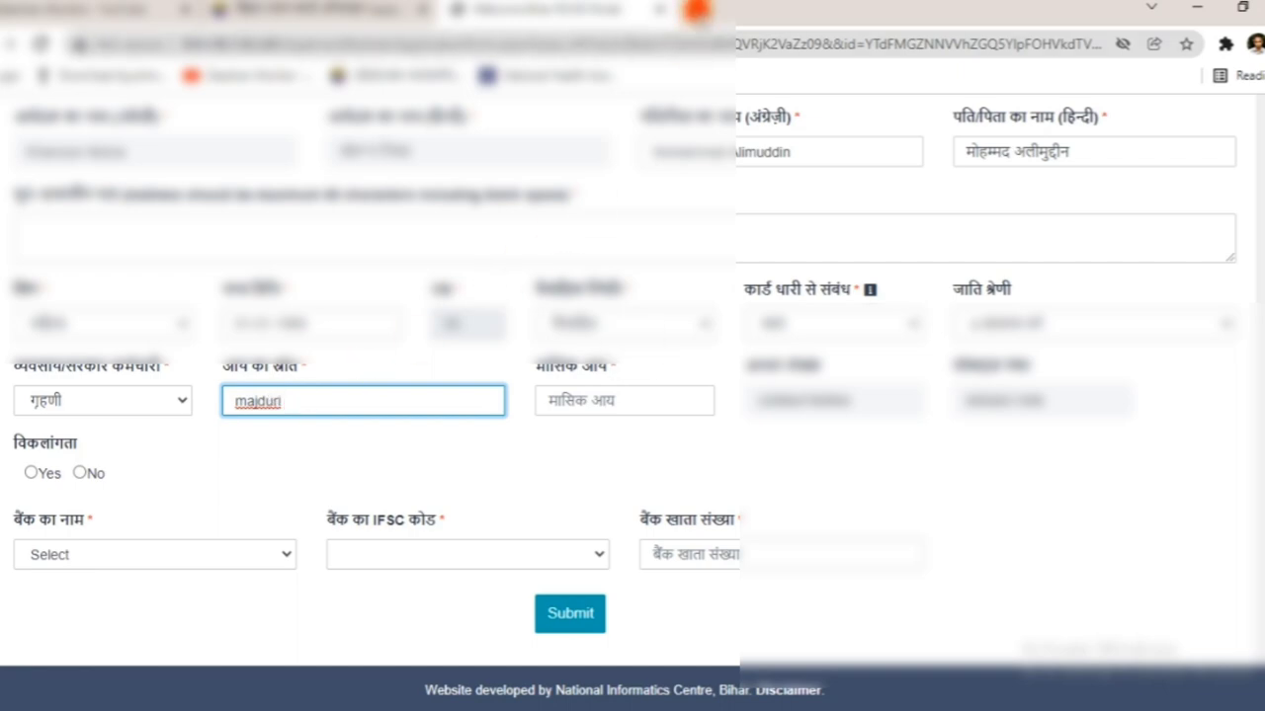
left_click(698, 8)
Find Google Input Tools online and set its try-out page to Hindi.
type("input tools")
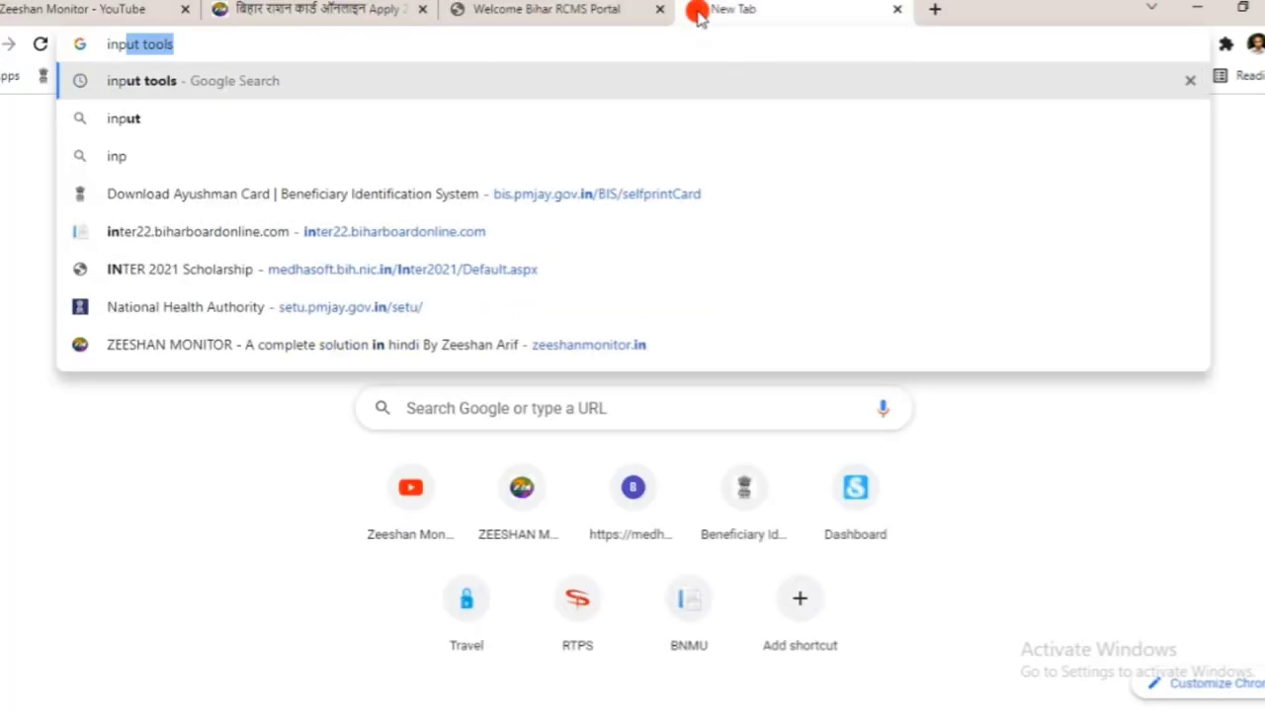
left_click(460, 91)
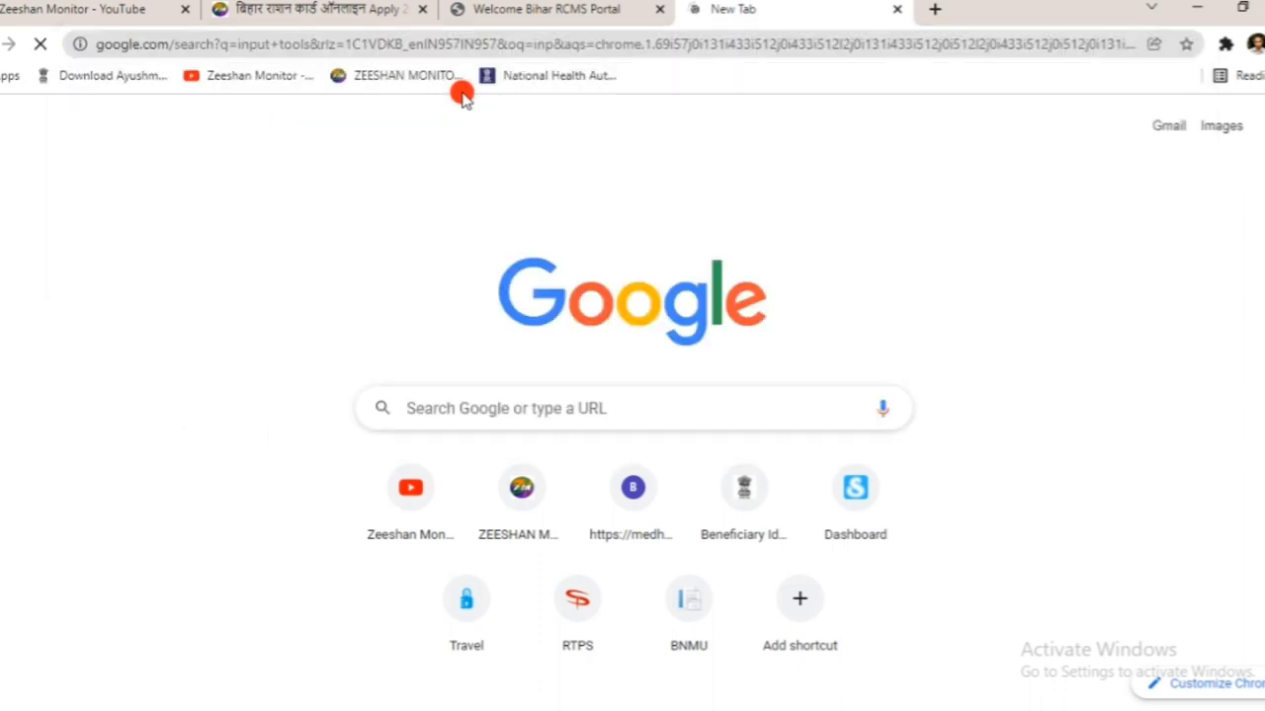
left_click(253, 312)
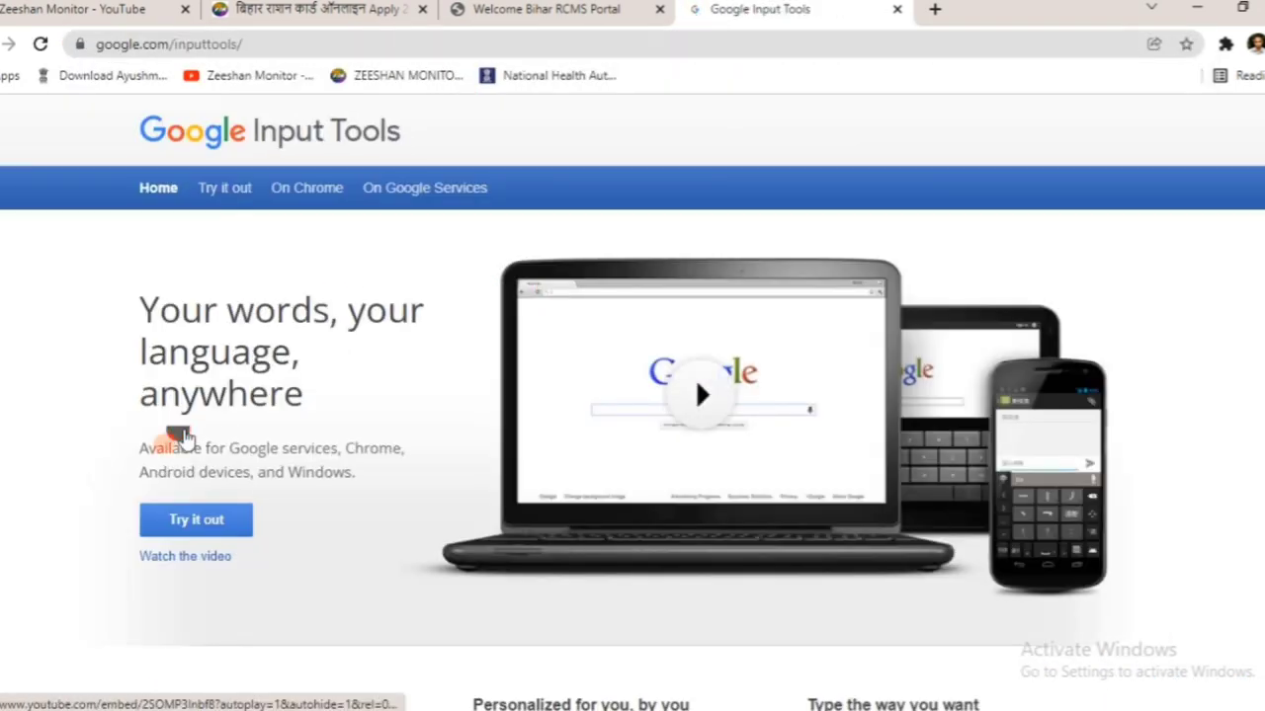
left_click(202, 523)
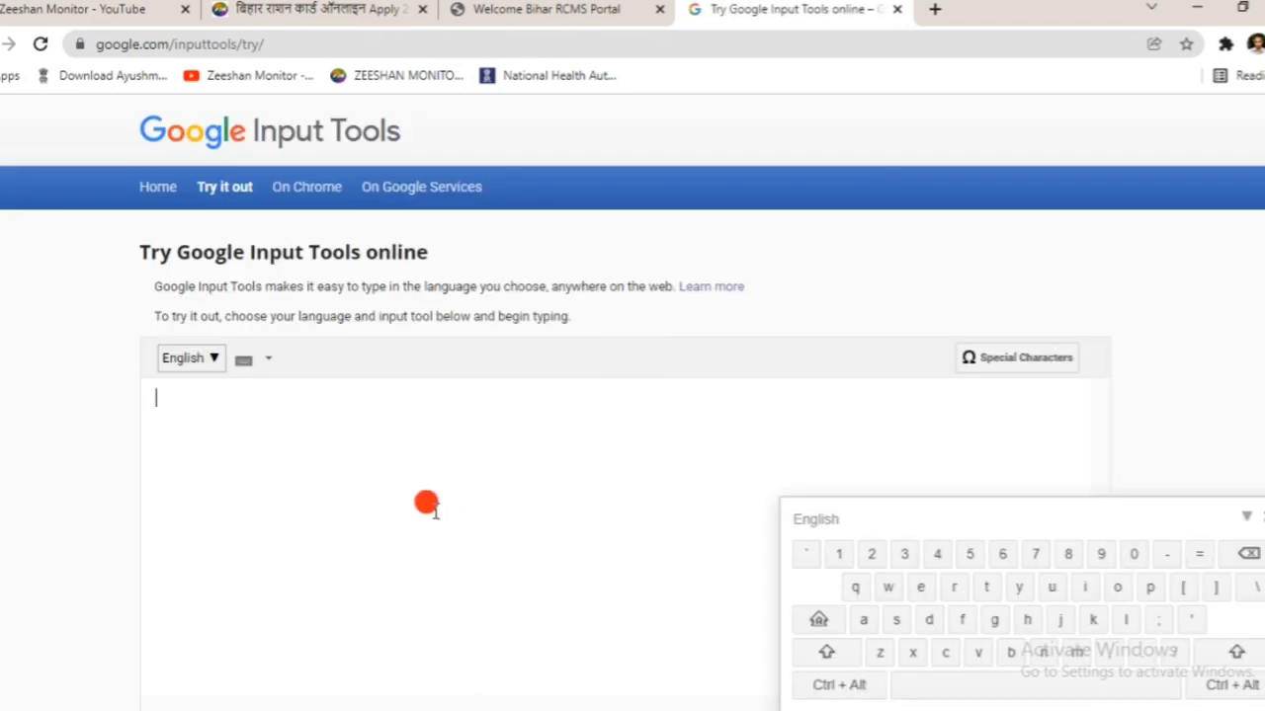
left_click(188, 367)
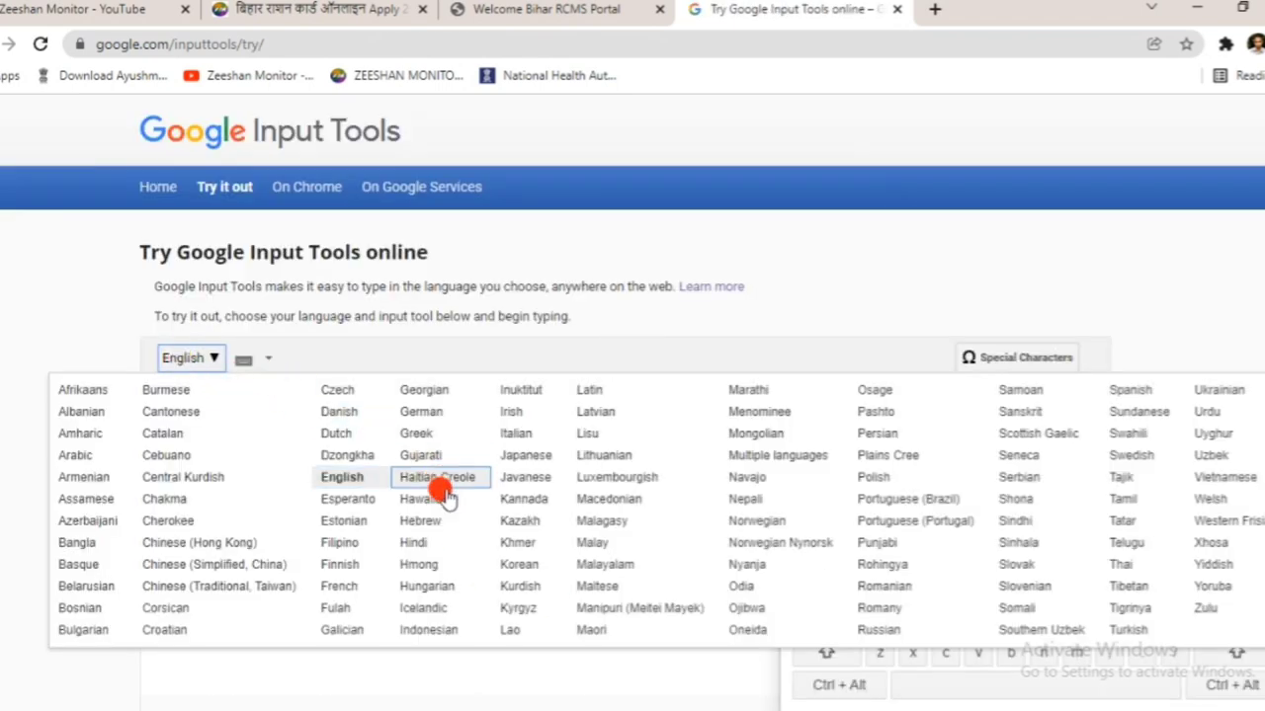
left_click(423, 536)
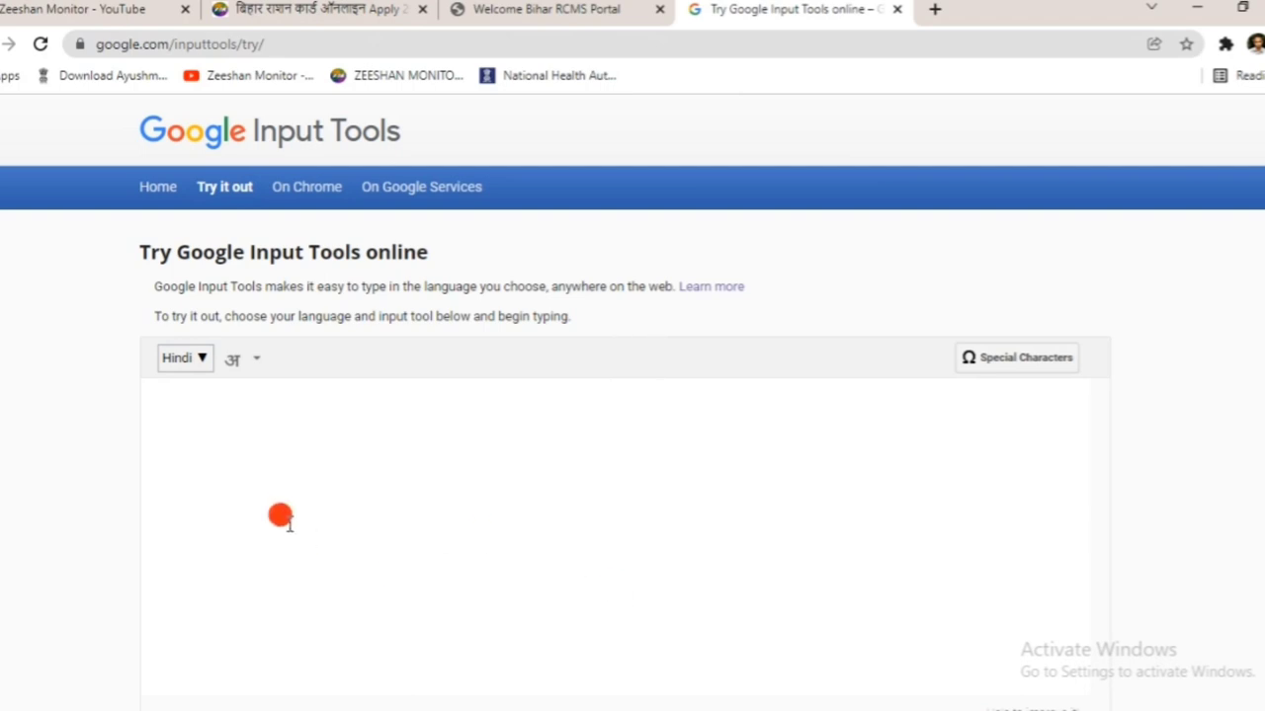
Convert majduri to मजदूरी, copy it, and select the romanised income source on the form.
type("majduri")
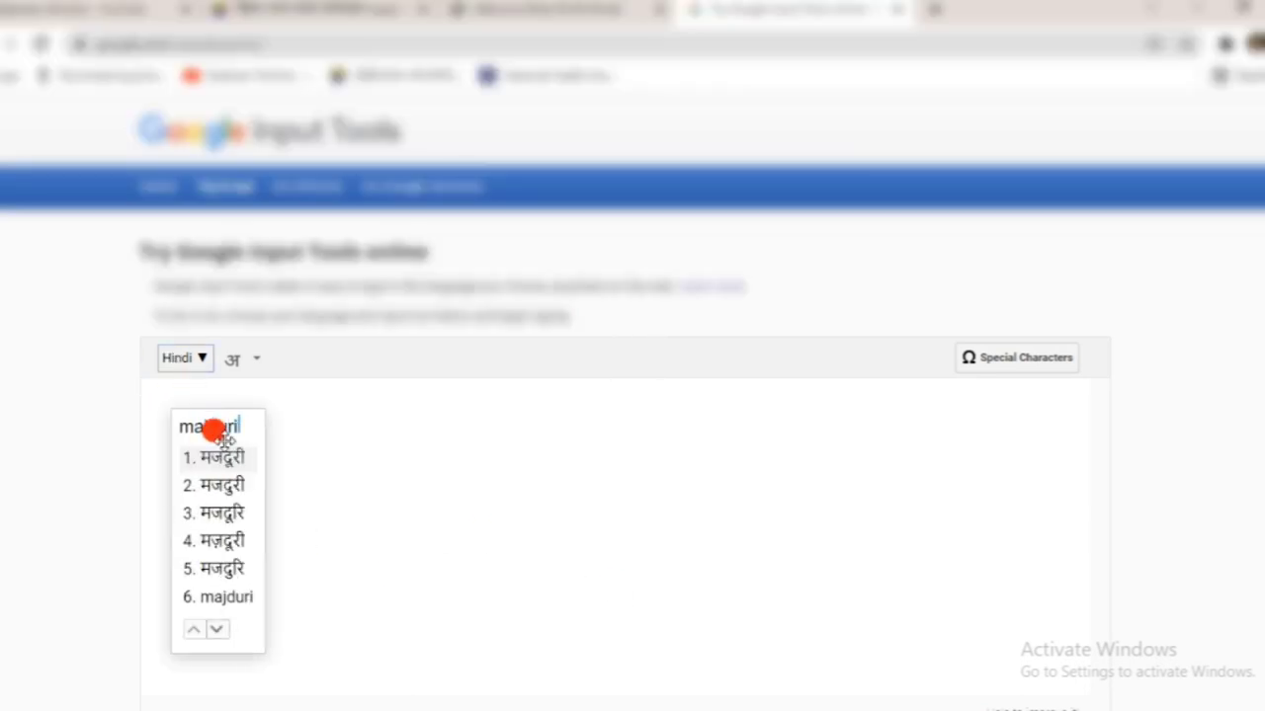
key("Return")
key("ctrl+a")
key("ctrl+c")
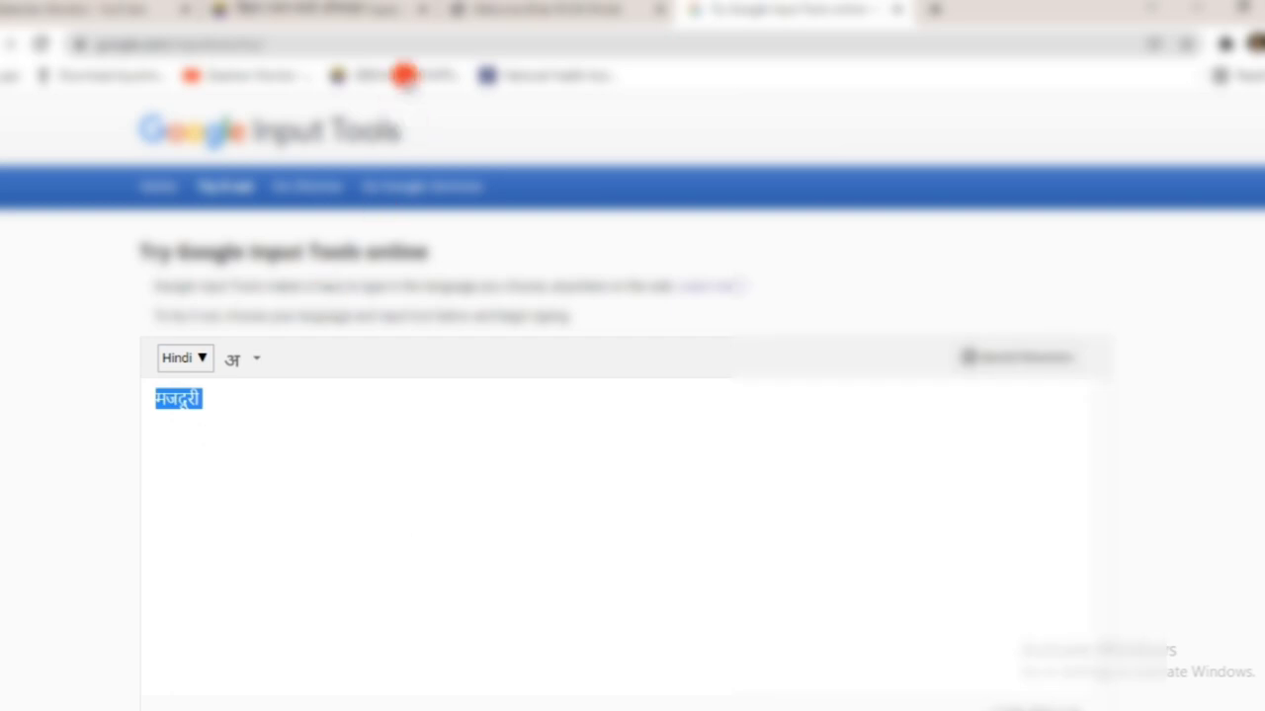
left_click(523, 14)
double_click(292, 407)
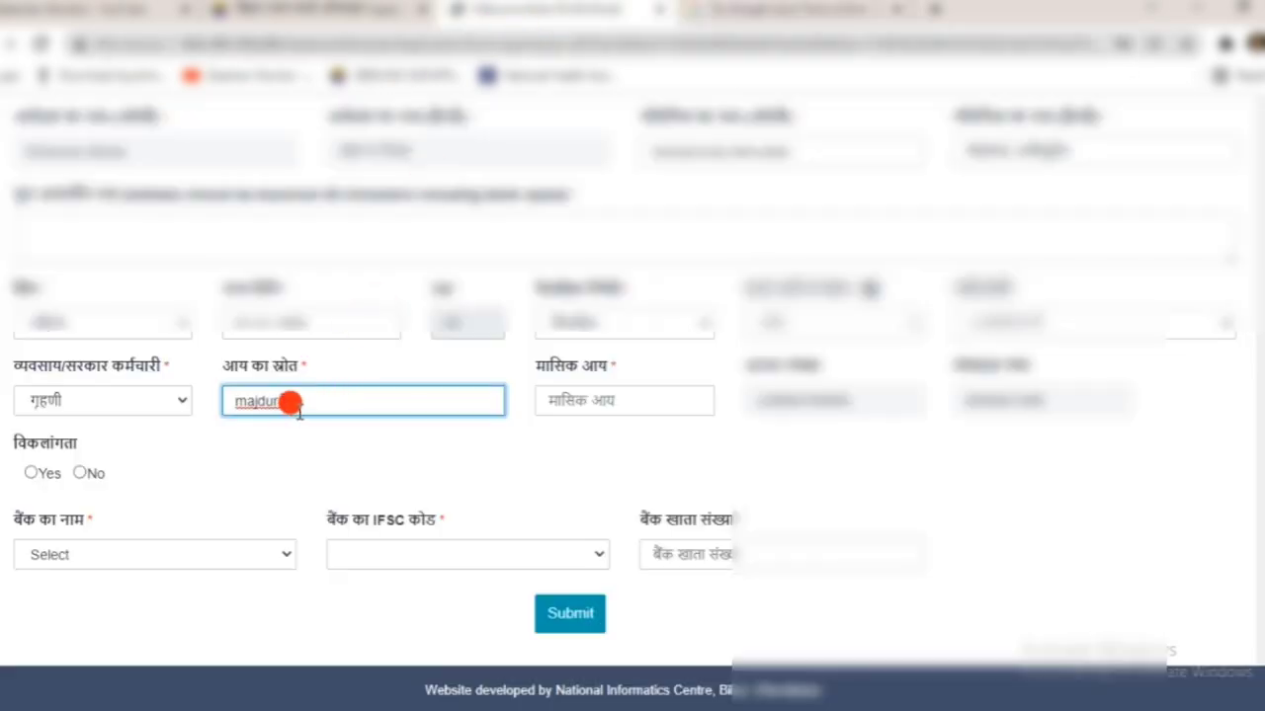
Paste मजदूरी as the income source and enter 2000 as the monthly income.
key("ctrl+v")
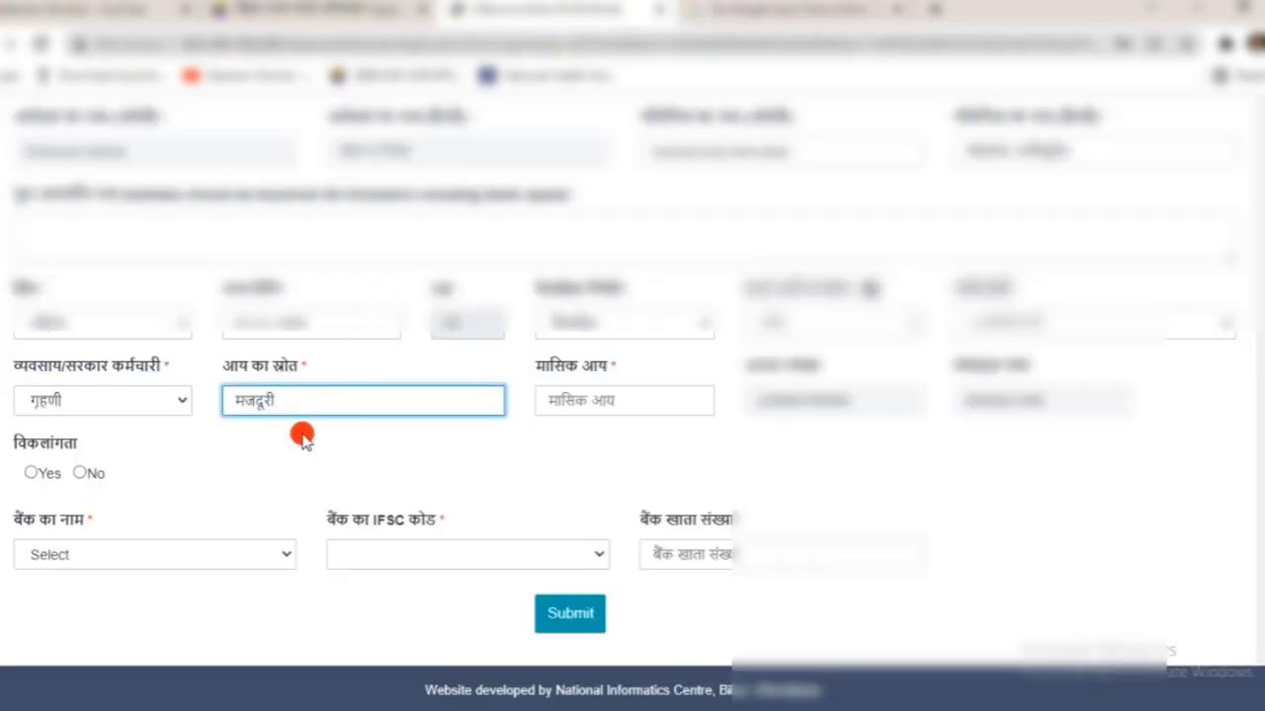
left_click(296, 432)
left_click(586, 400)
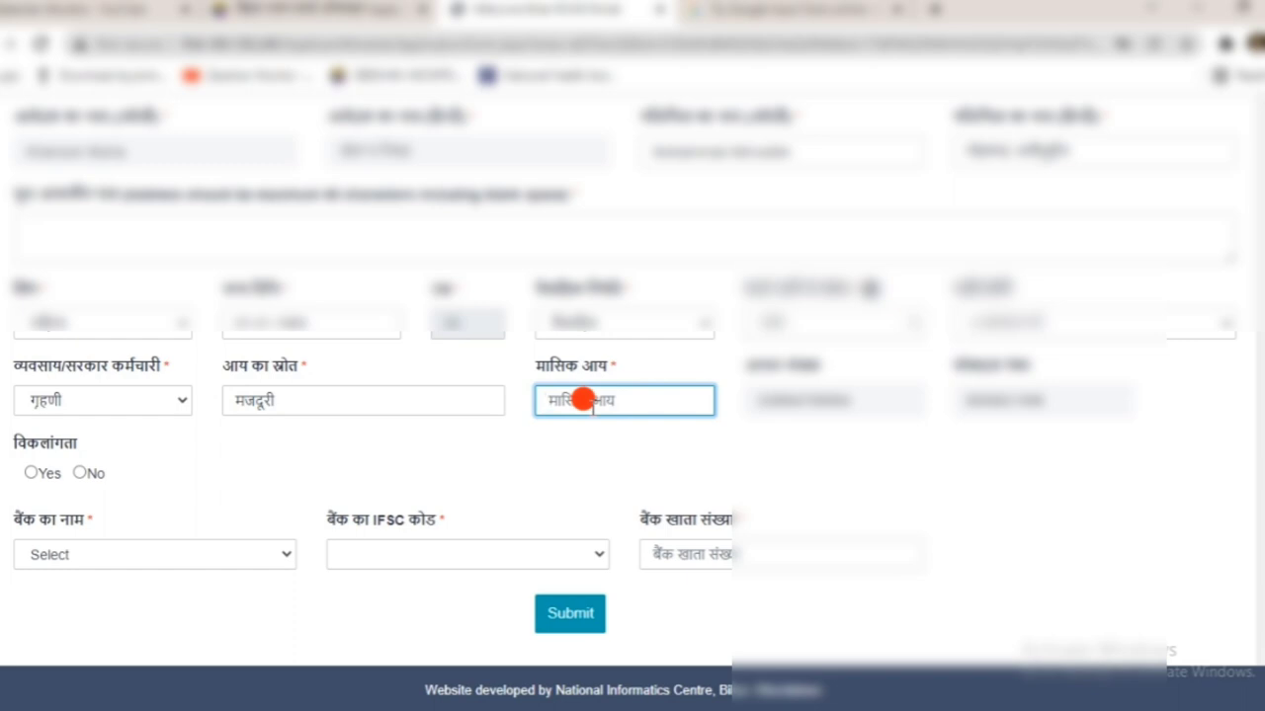
type("2000")
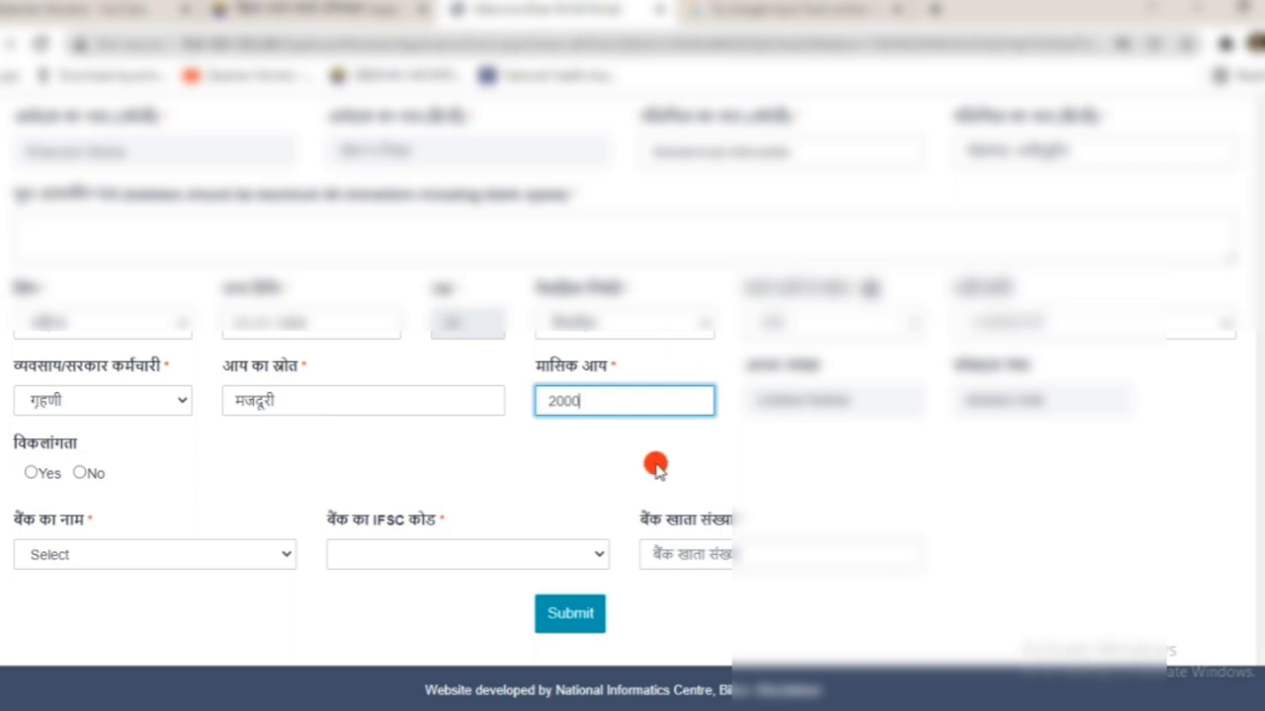
left_click(657, 467)
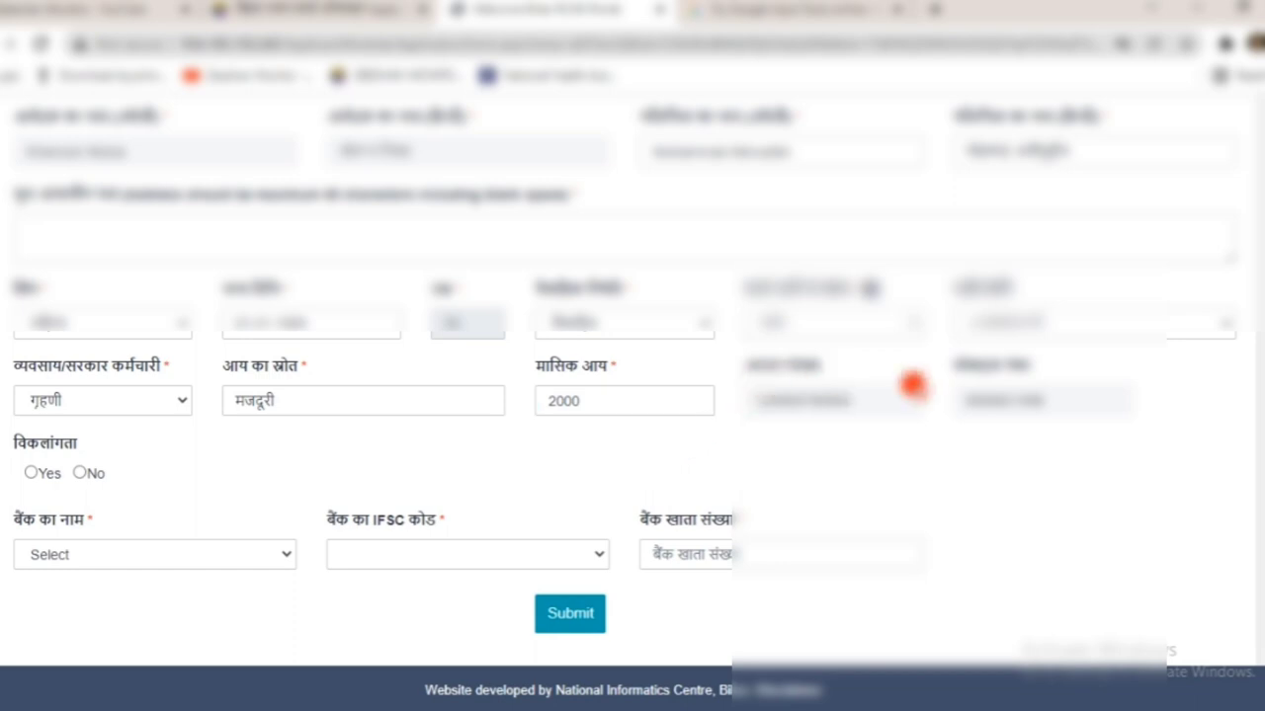
scroll(589, 420, "down", 1)
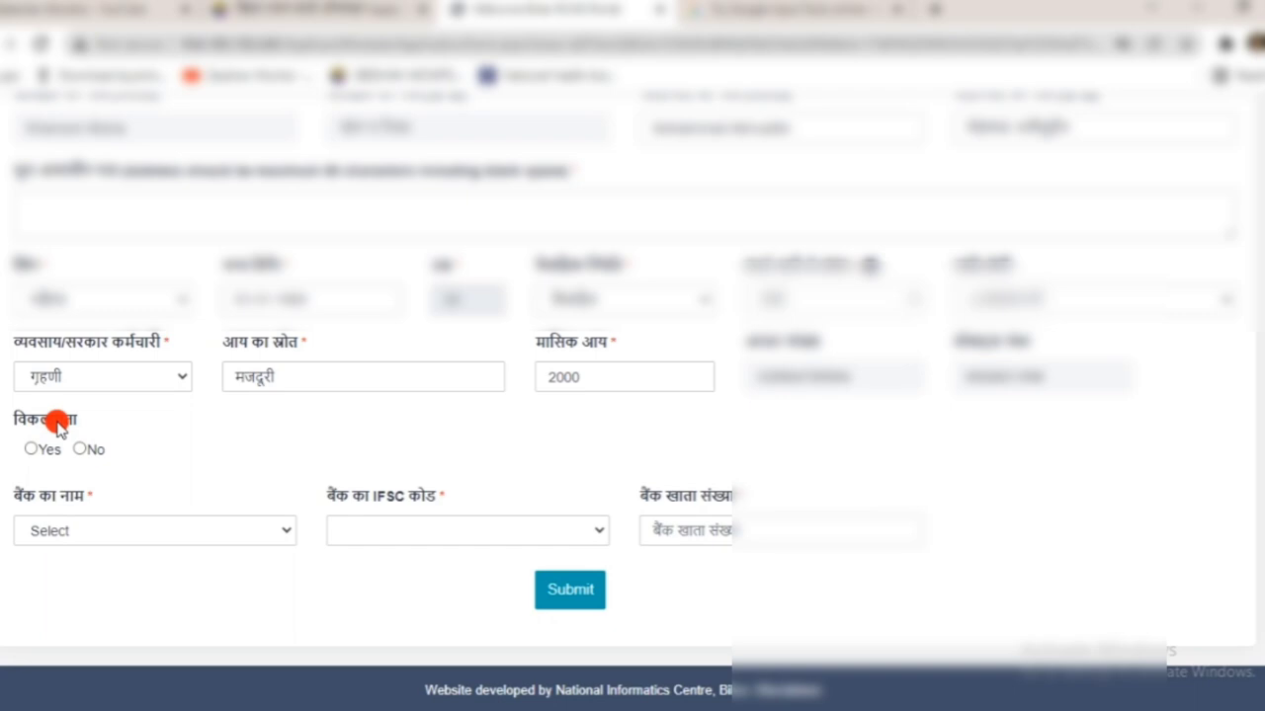
Mark the member as not disabled and choose STATE BANK OF INDIA as the bank.
left_click(79, 448)
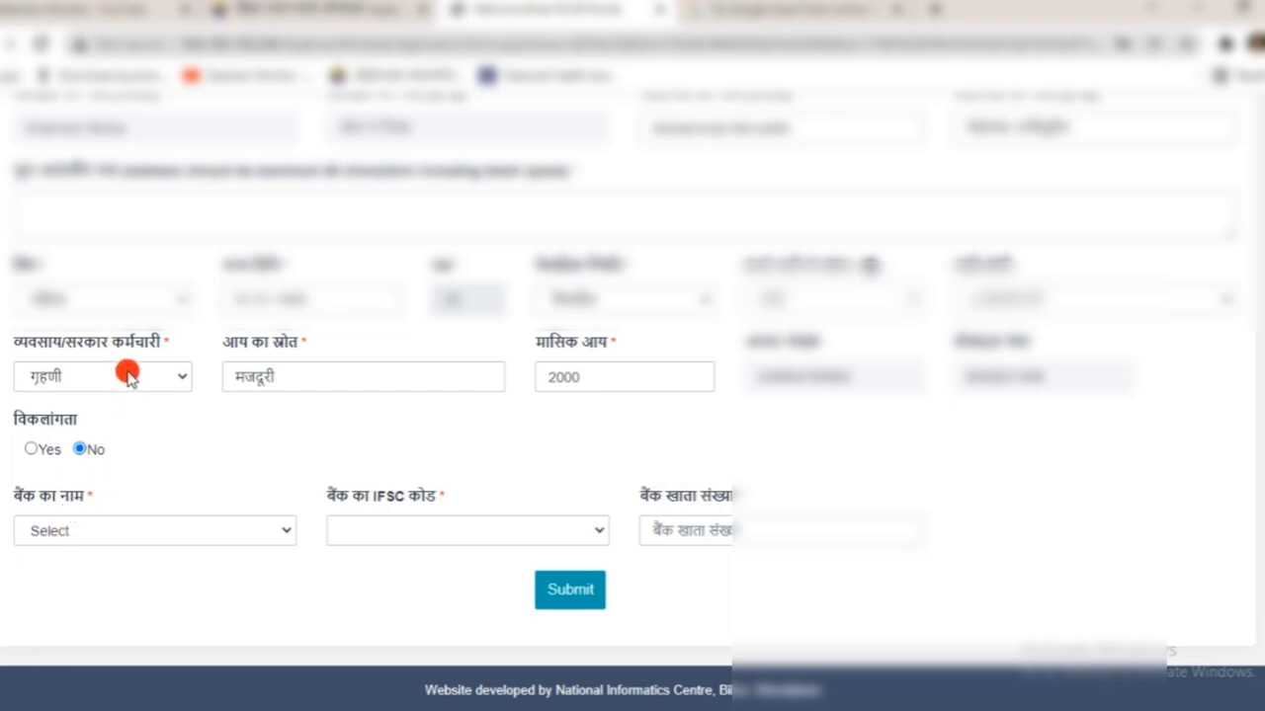
left_click(134, 532)
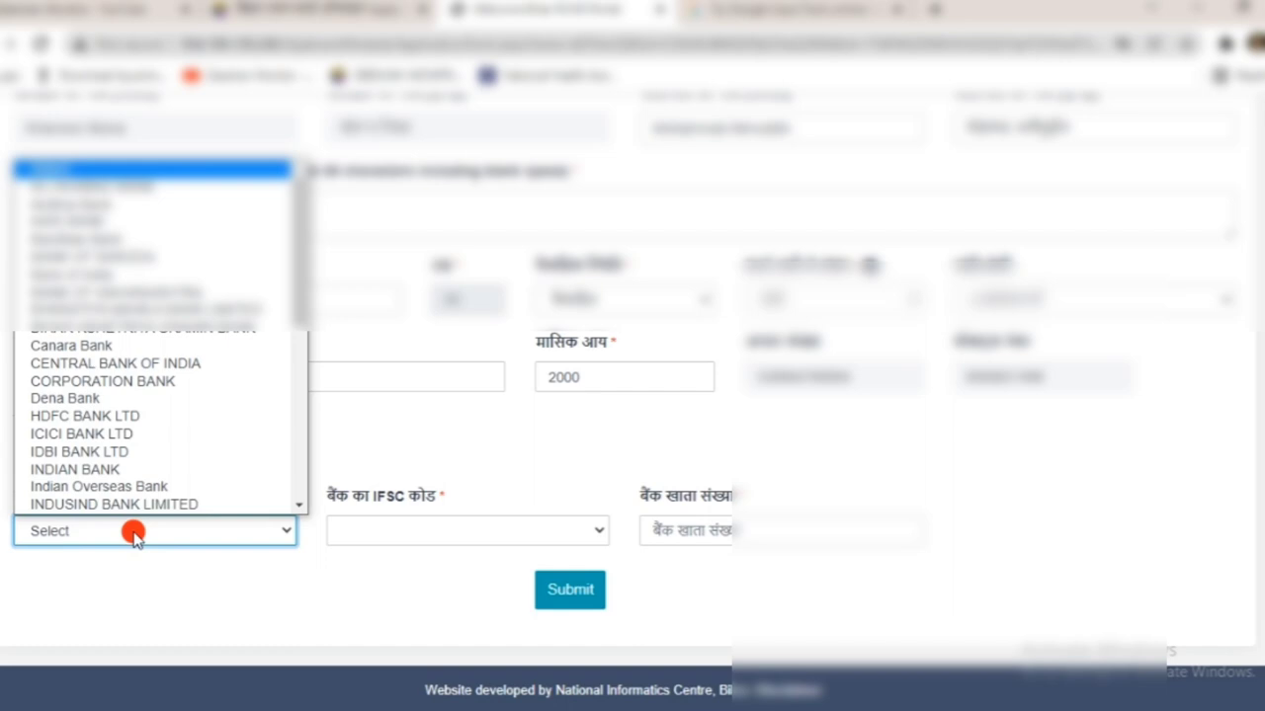
left_click(474, 618)
left_click(235, 541)
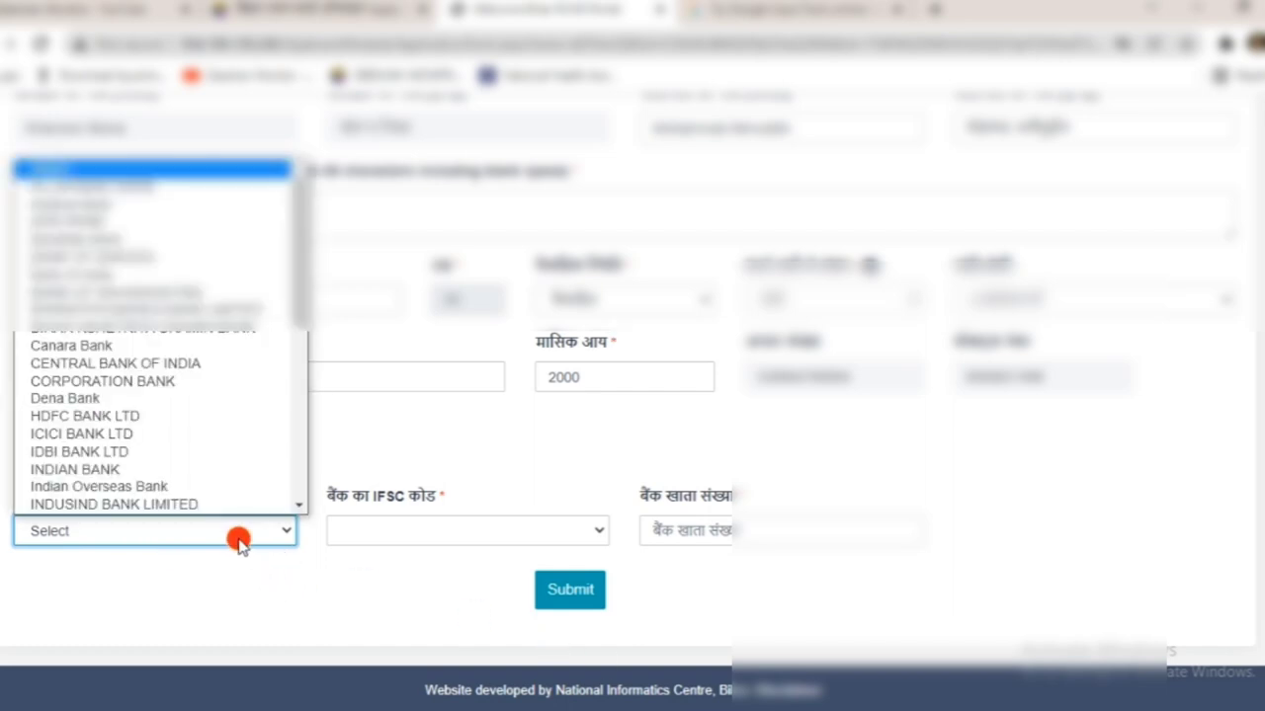
scroll(219, 499, "down", 1)
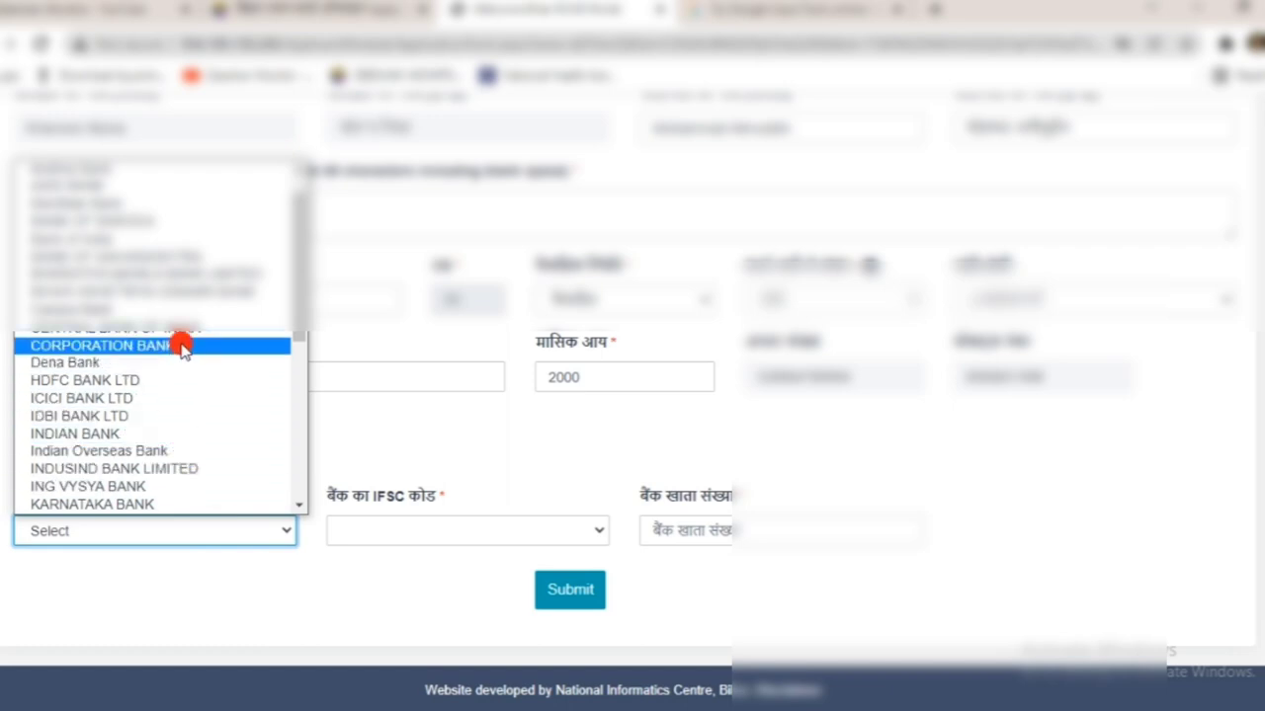
scroll(174, 286, "up", 1)
scroll(188, 248, "down", 5)
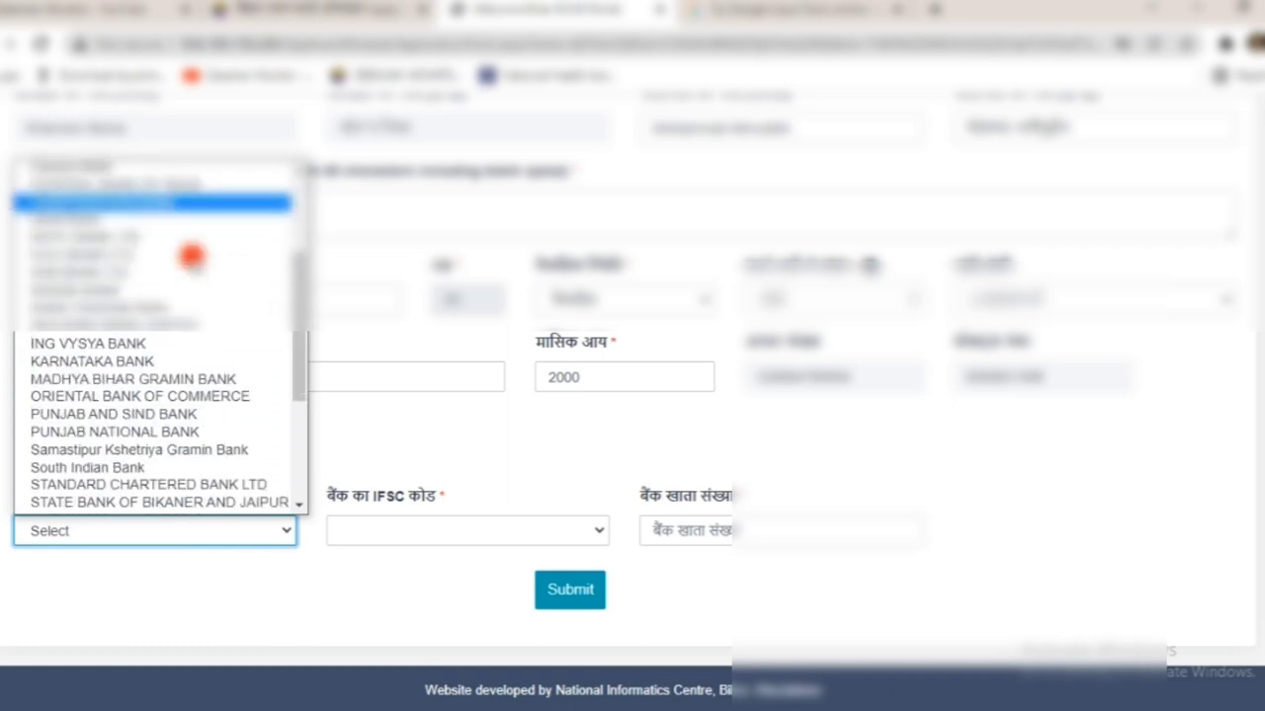
left_click(147, 453)
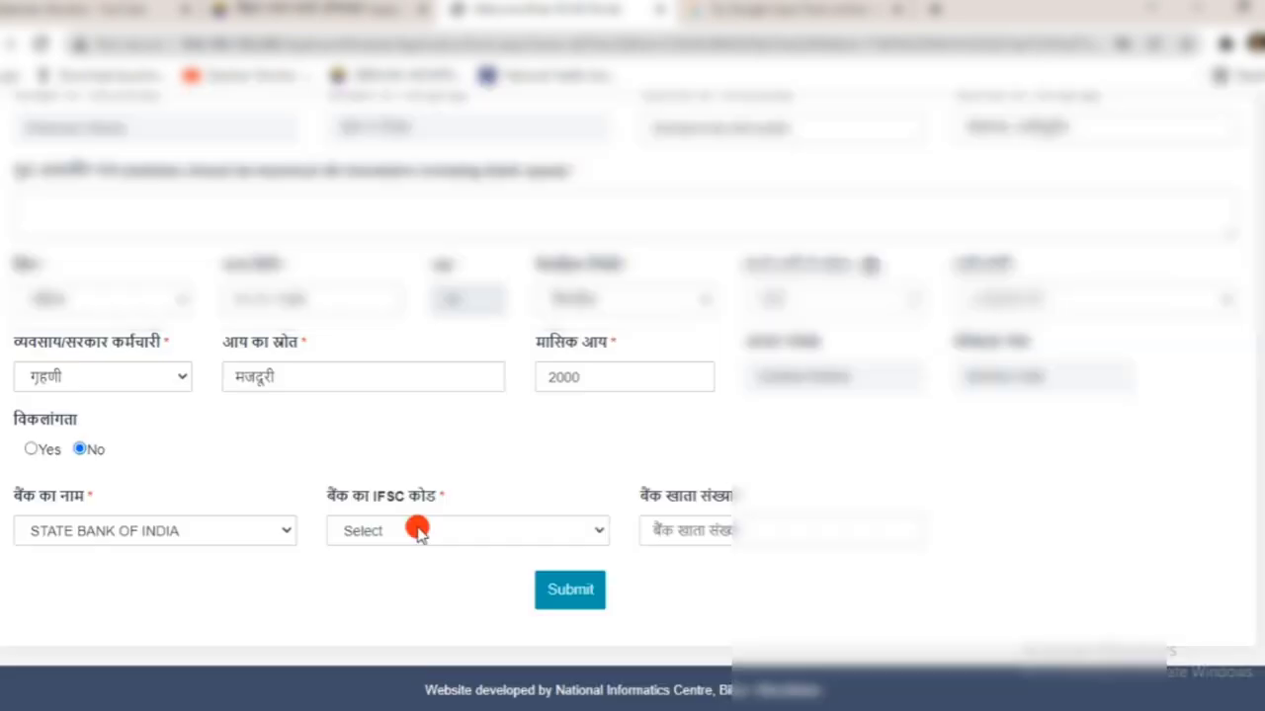
Select IFSC code SBIN0008574 and type the applicant's bank account number.
left_click(418, 530)
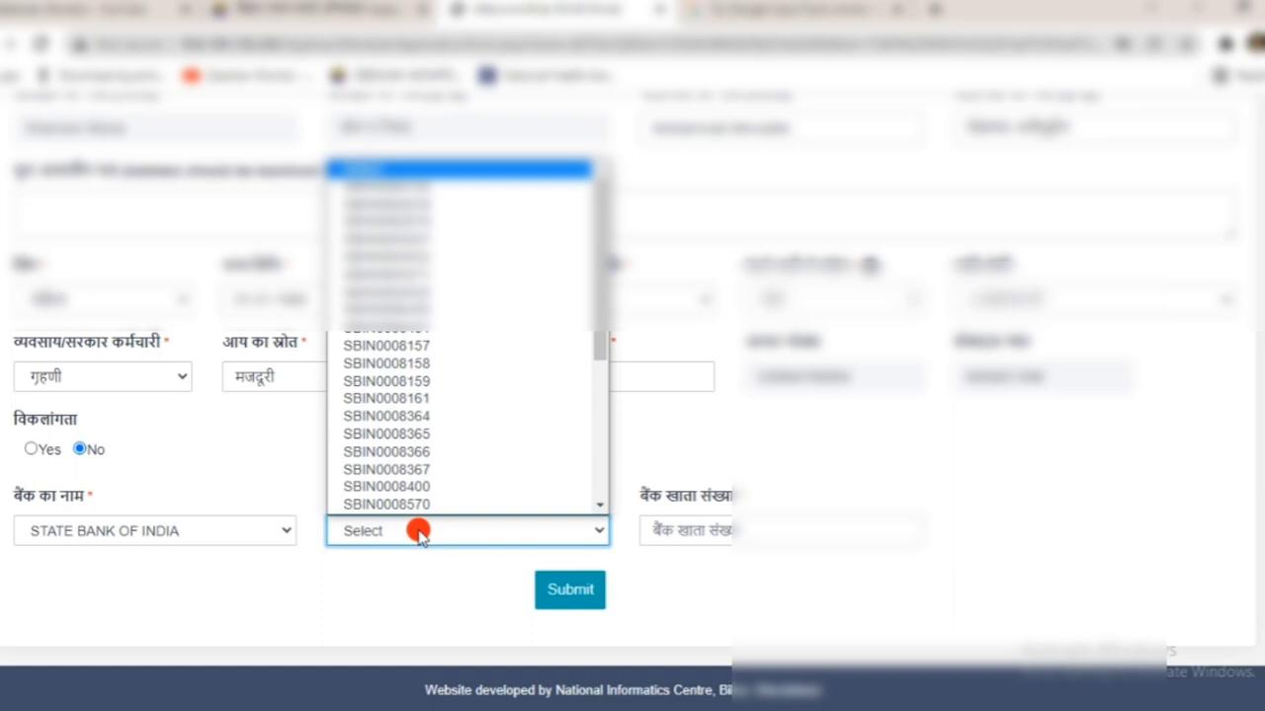
scroll(445, 423, "down", 1)
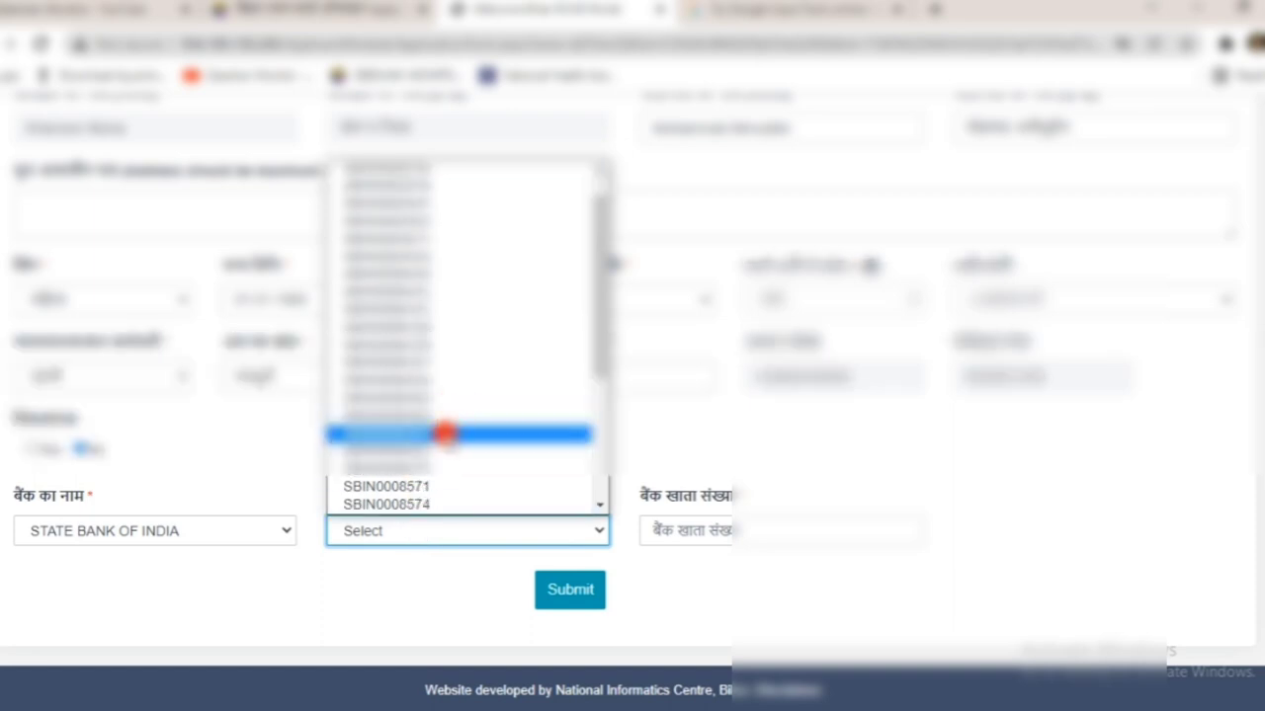
left_click(404, 504)
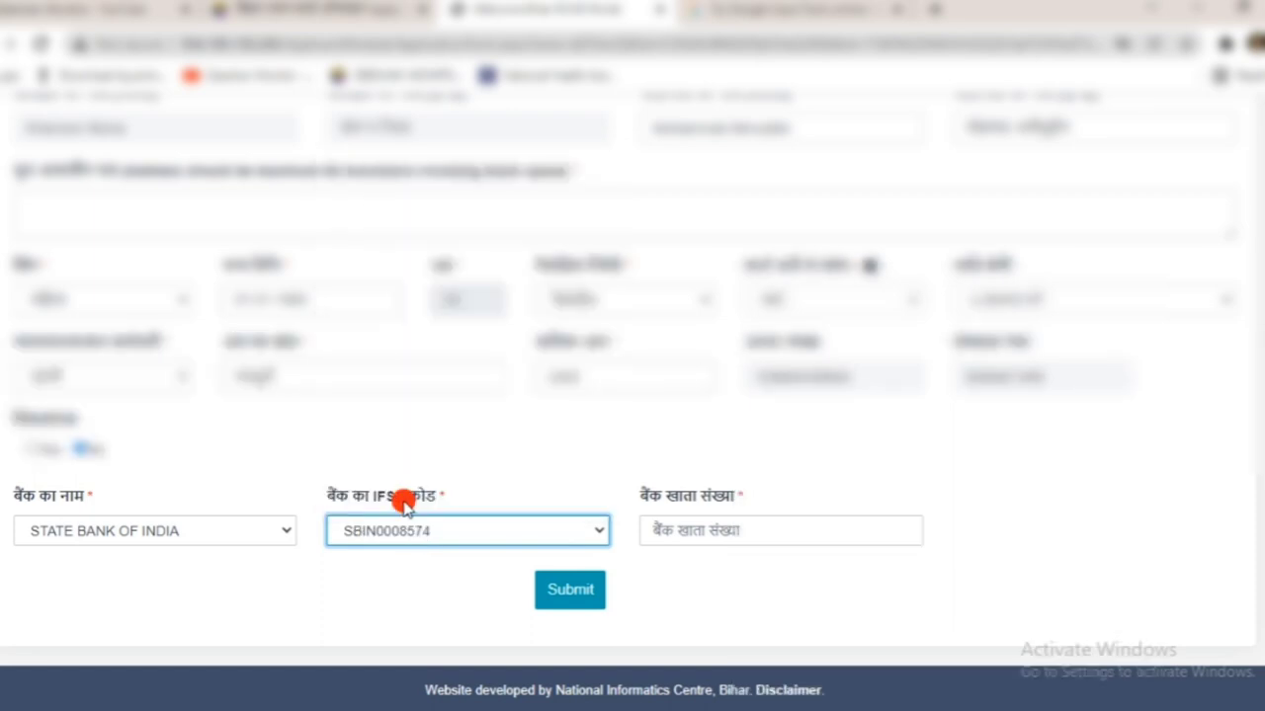
left_click(689, 531)
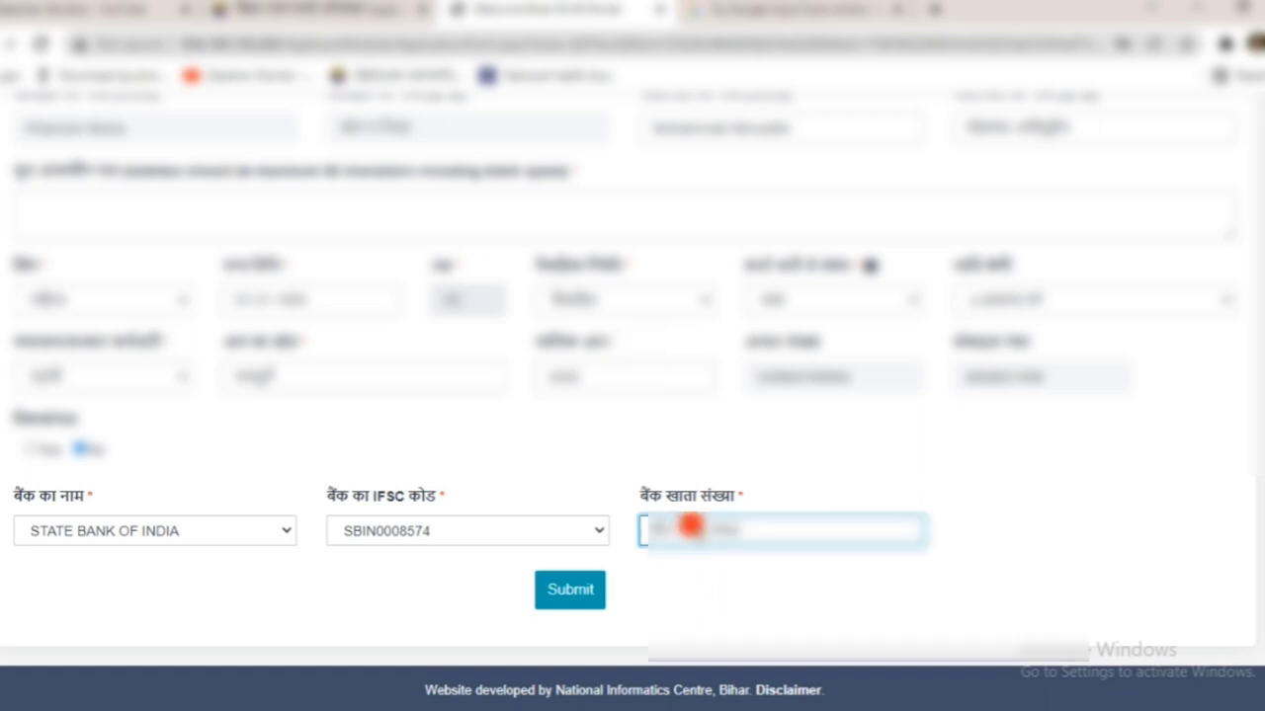
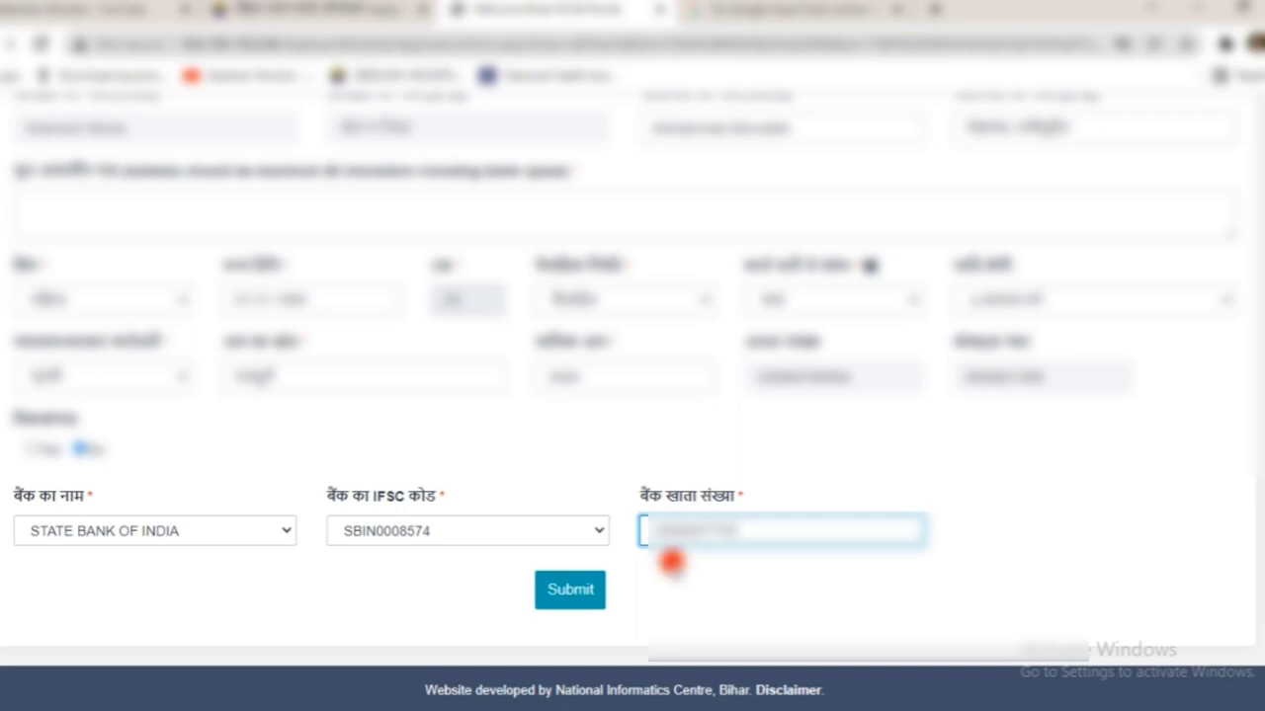
Submit the applicant's details, highlight the issued application number, and dismiss the Success message.
left_click(575, 594)
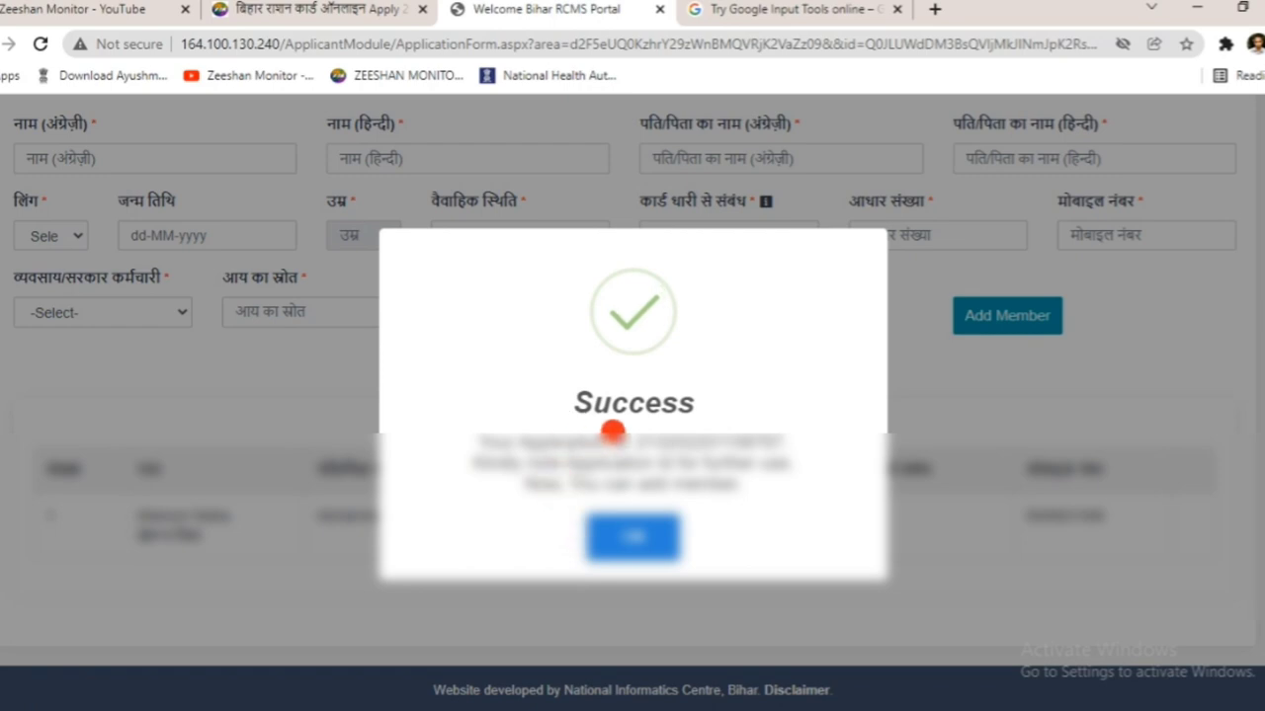
left_click_drag(635, 443, 777, 432)
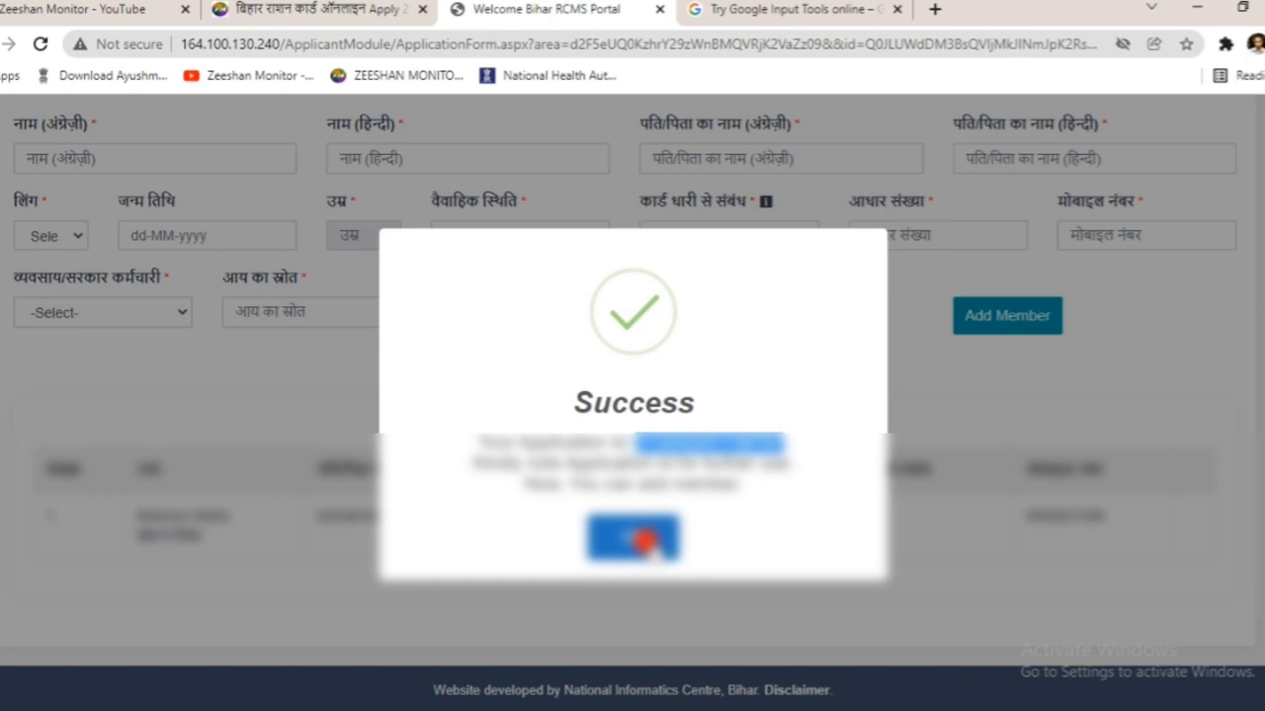
left_click(644, 539)
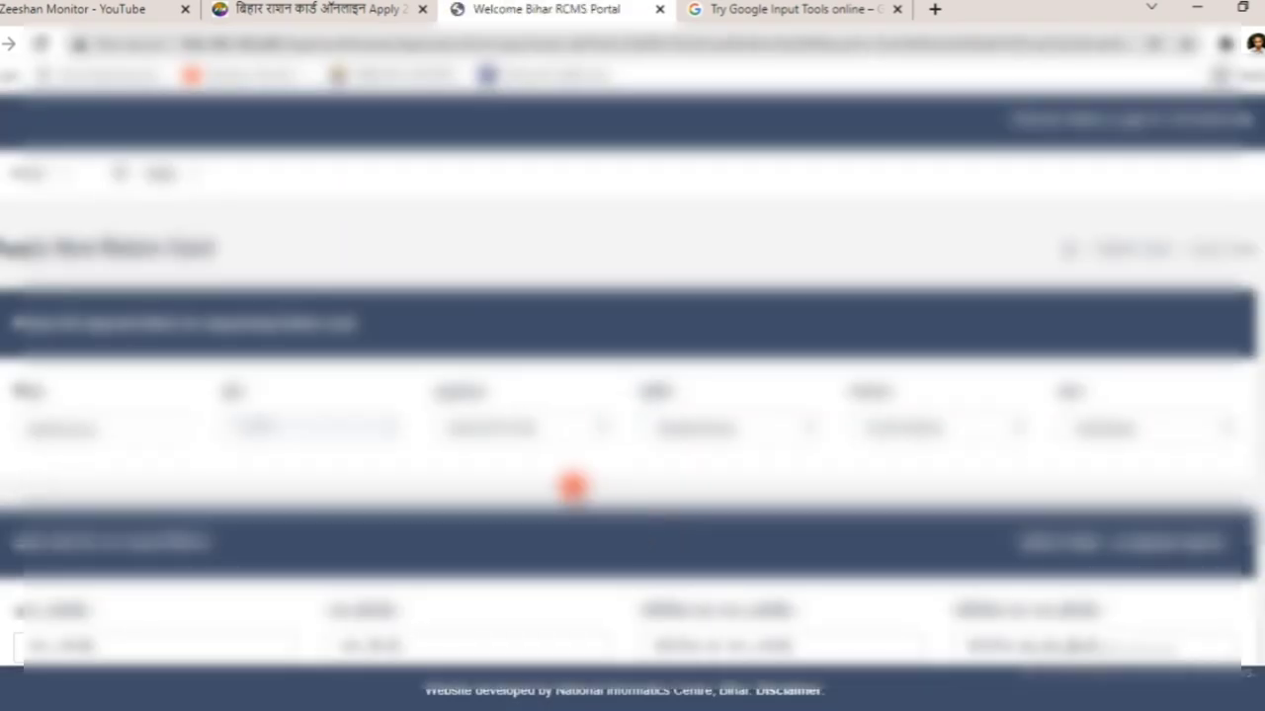
Check the applicant's row in the members table, then start the new member's English name.
scroll(563, 482, "down", 2)
scroll(554, 479, "down", 3)
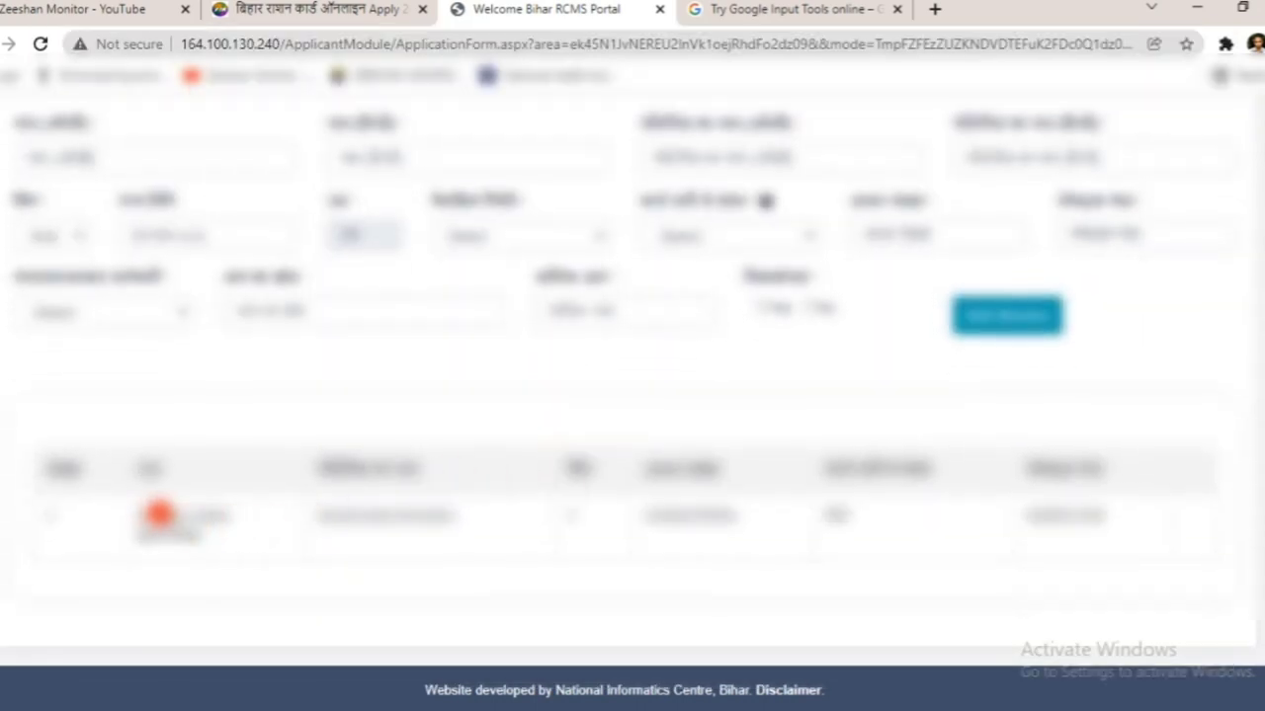
left_click_drag(144, 506, 268, 536)
left_click(280, 550)
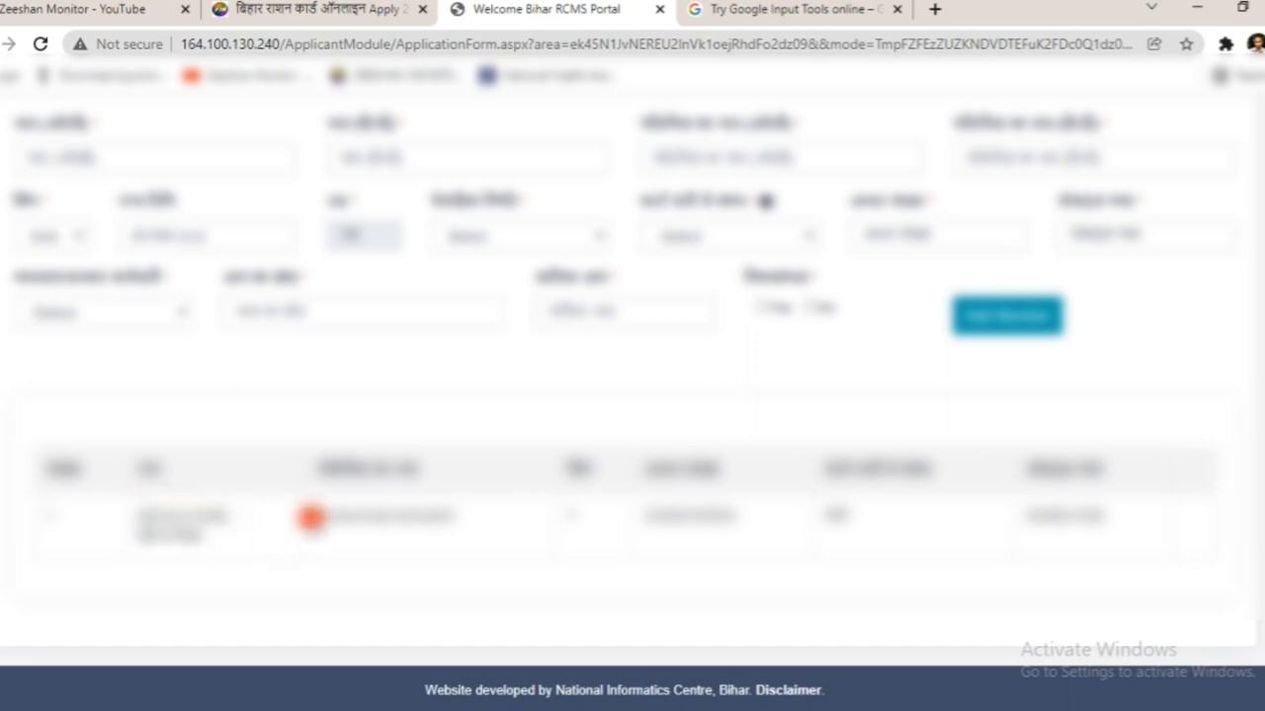
scroll(894, 538, "up", 2)
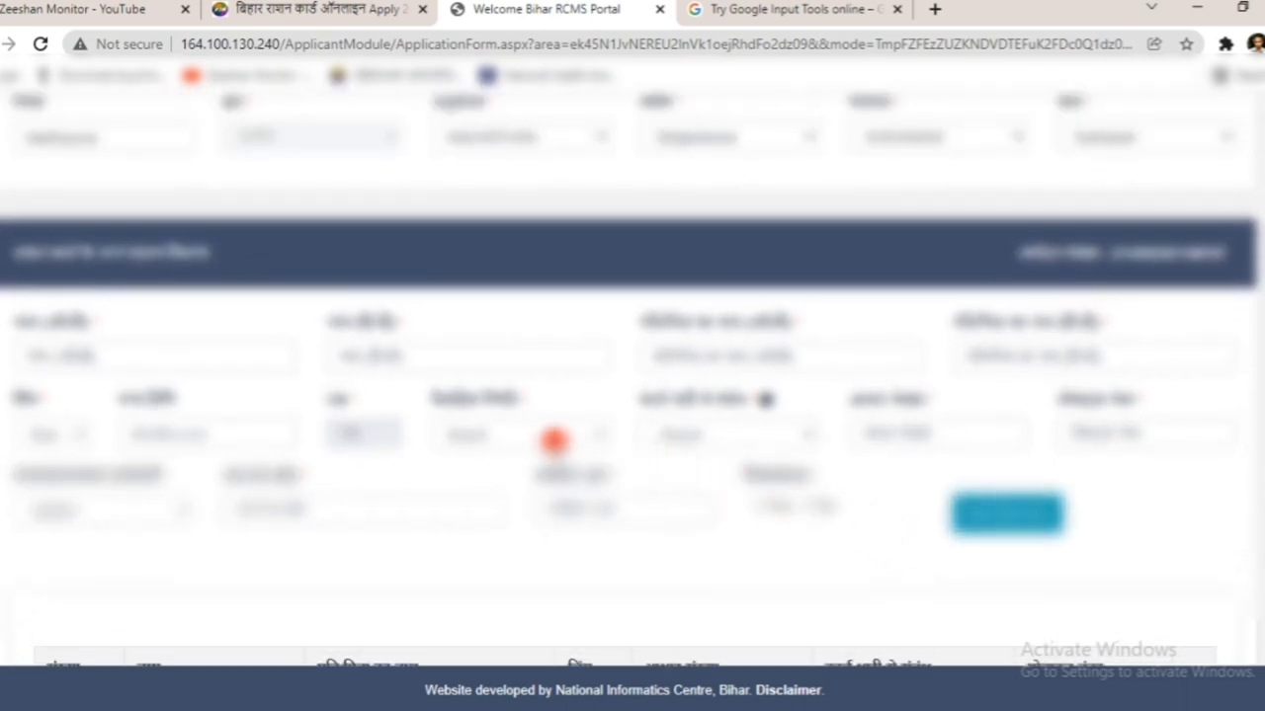
scroll(557, 442, "up", 1)
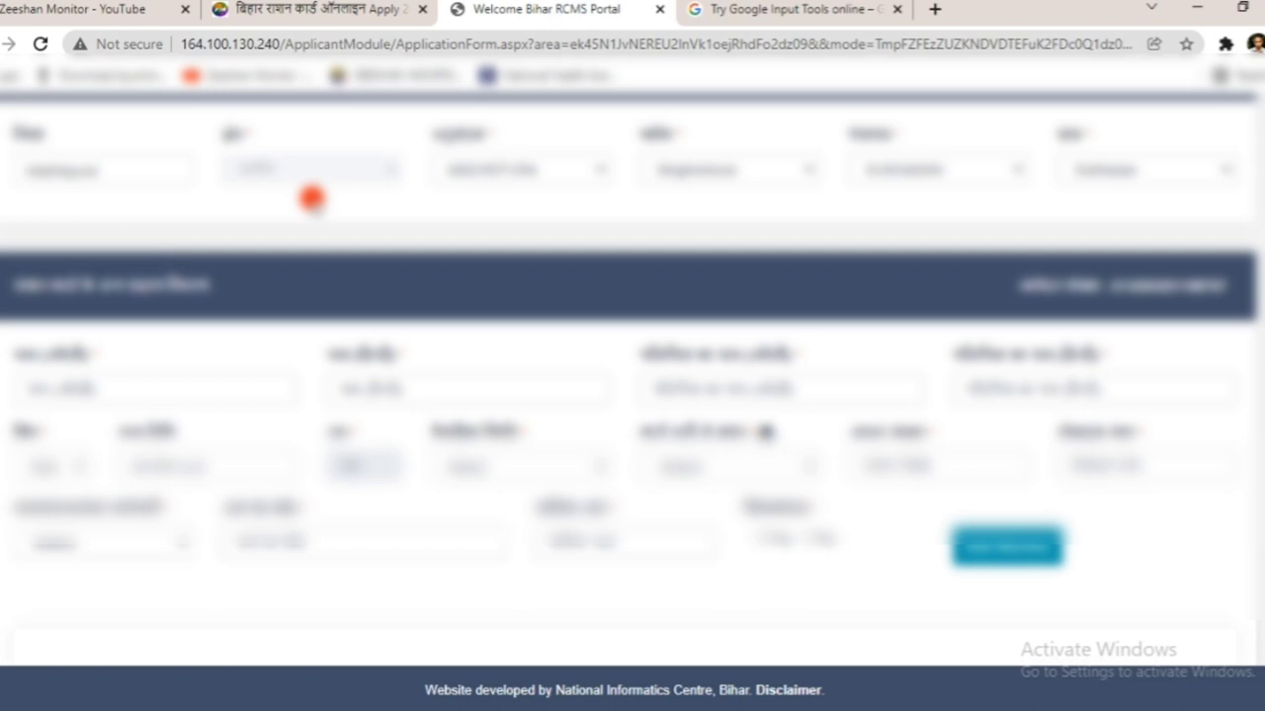
left_click(163, 385)
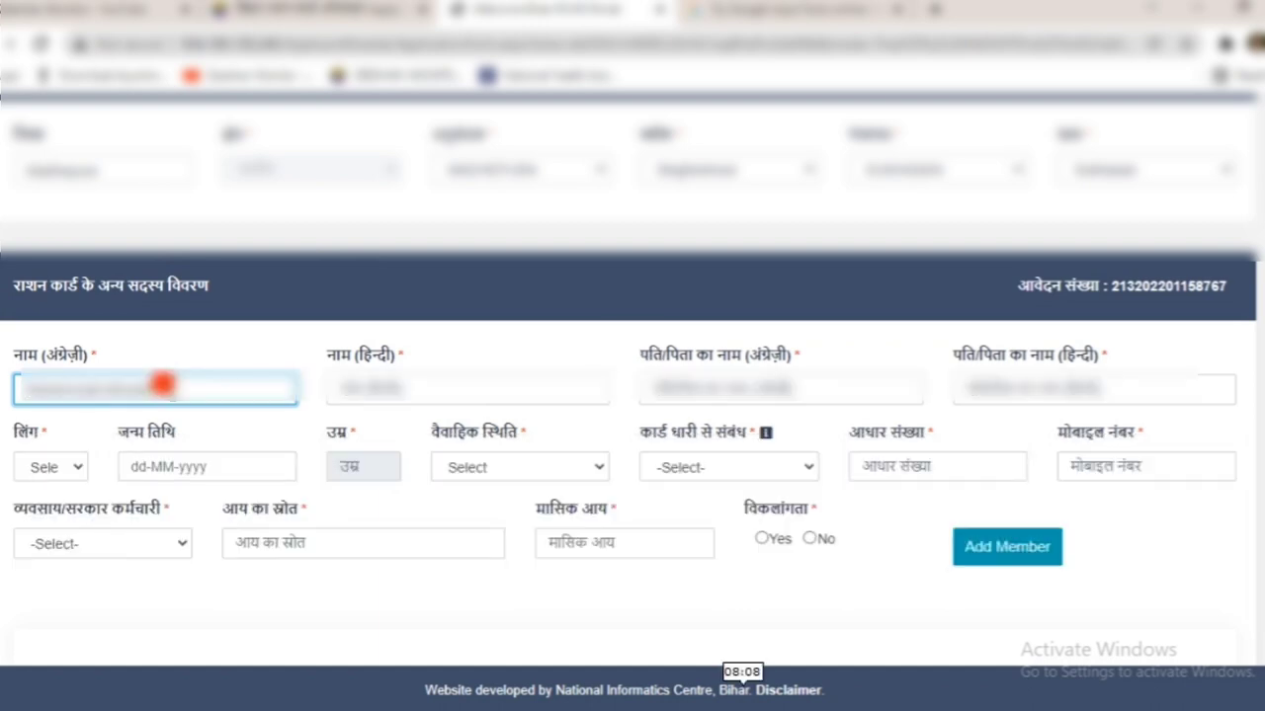
Type the new member's Hindi name, then the father/husband name in English and Hindi.
left_click(376, 387)
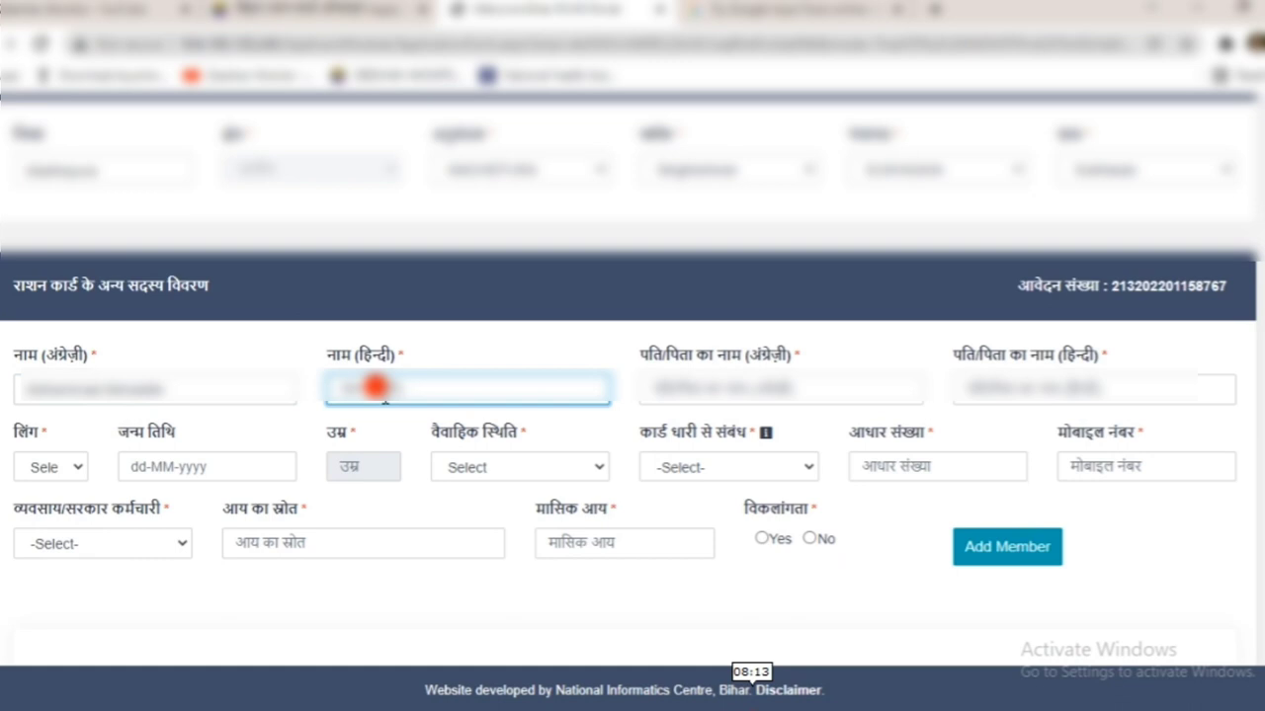
key("BackSpace")
key("BackSpace")
key("BackSpace")
type("kumar")
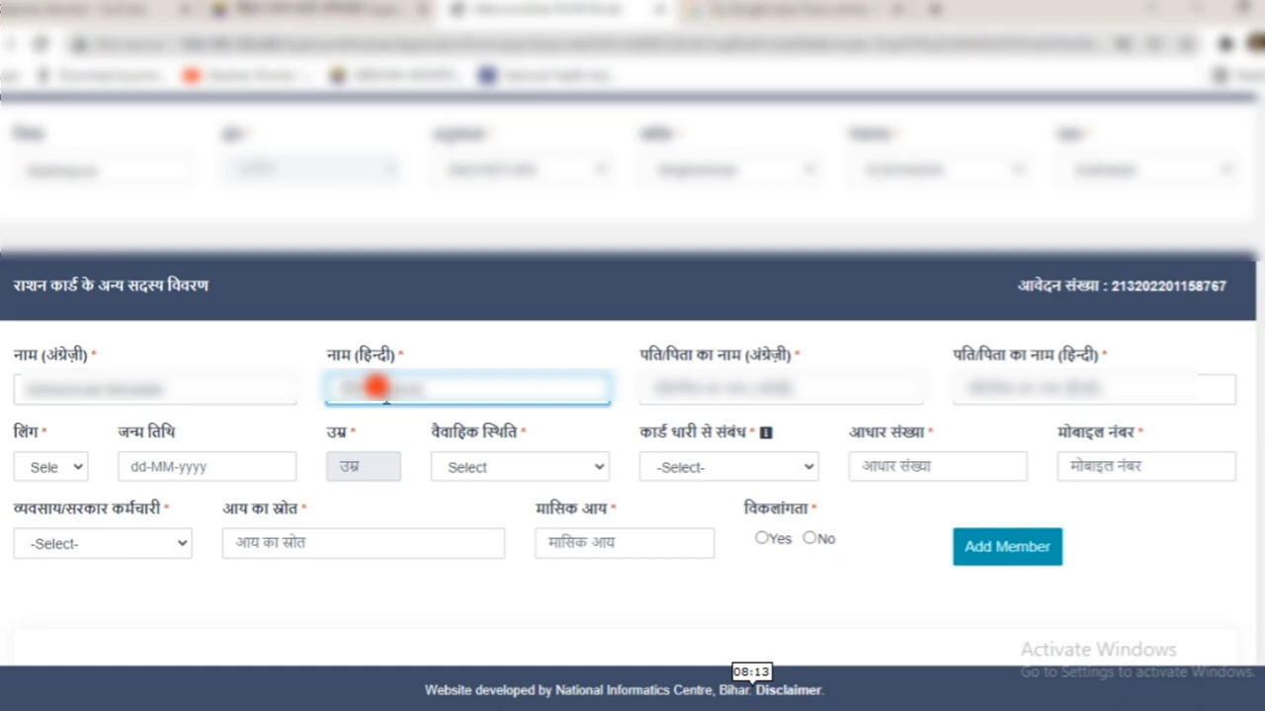
type("ar")
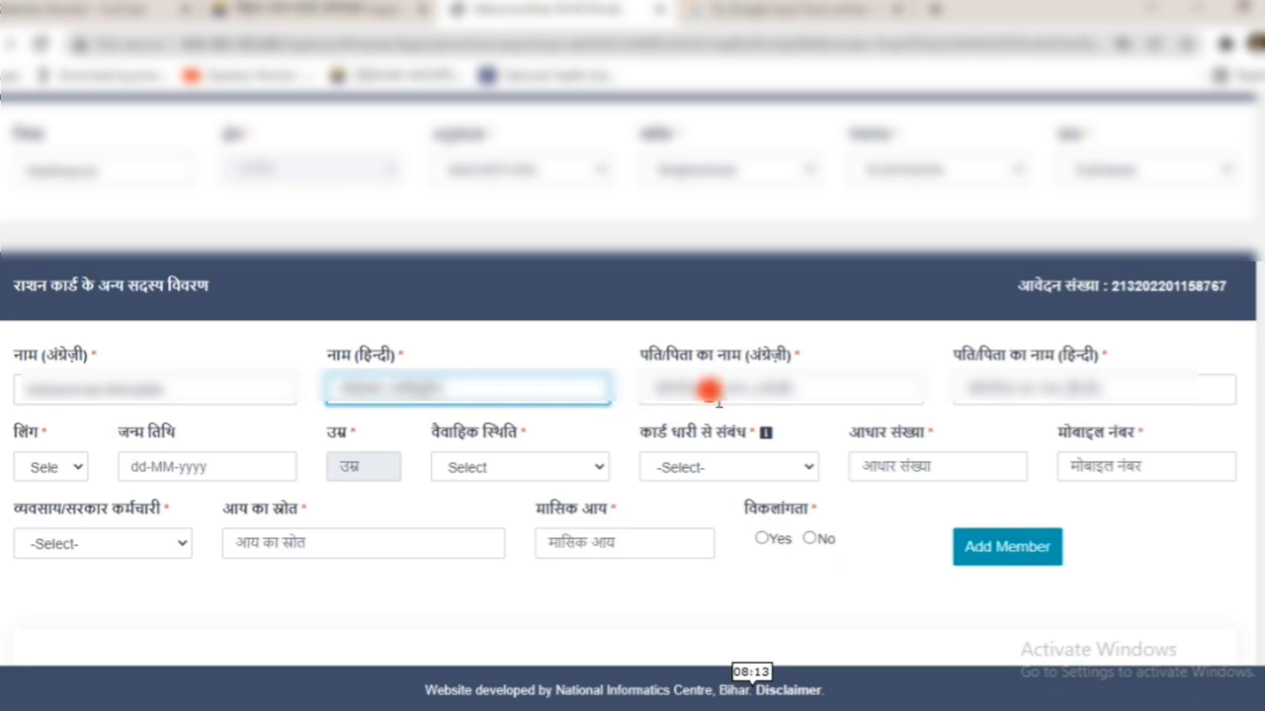
left_click(714, 383)
type("ra")
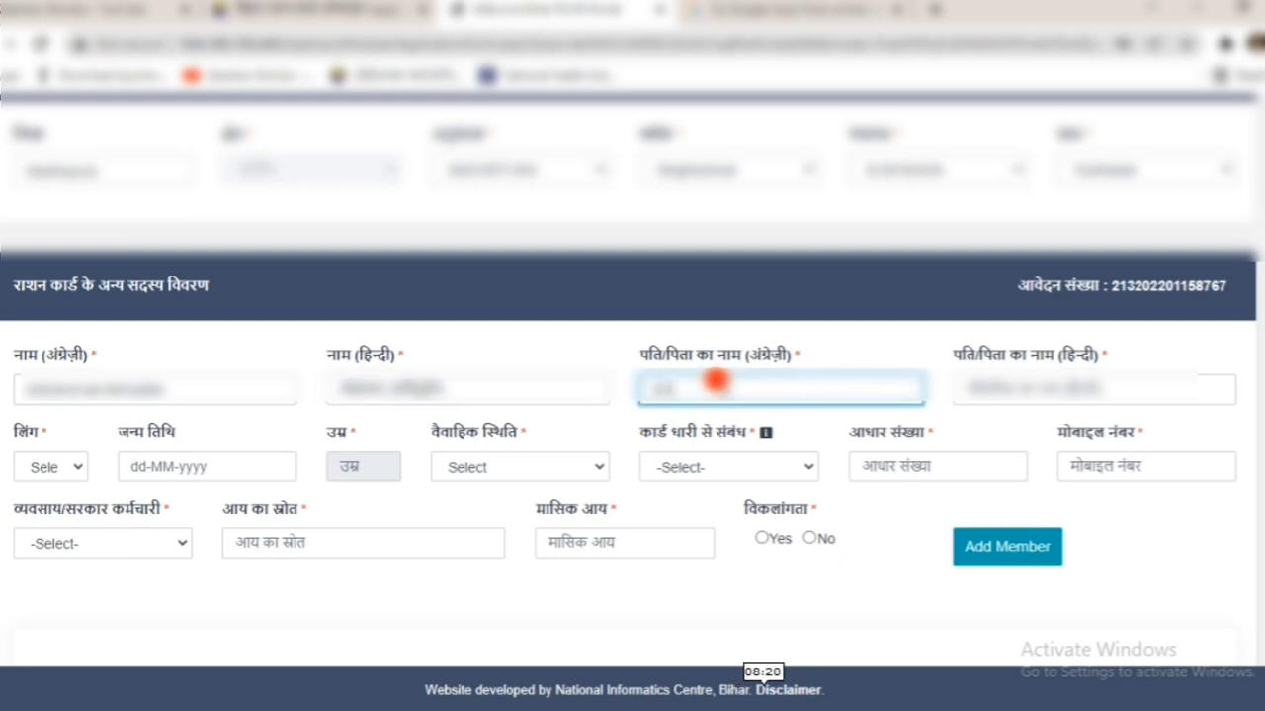
key("Tab")
type("ra")
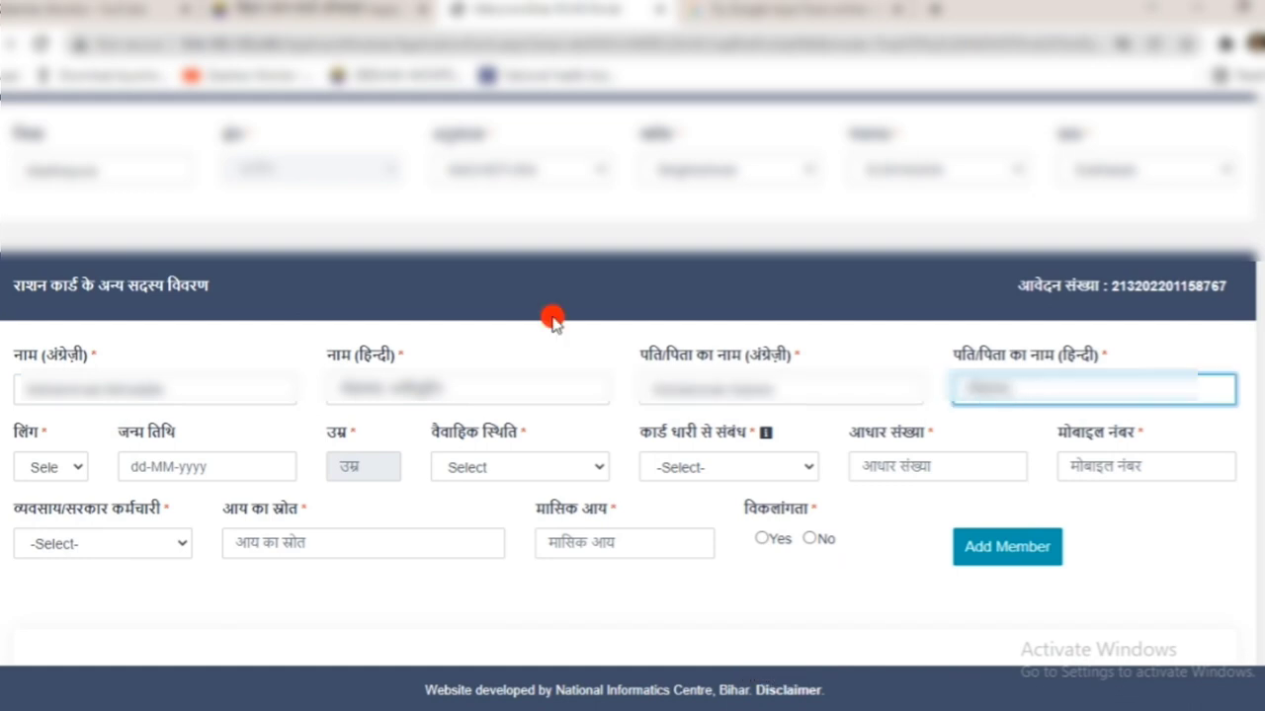
type("maa")
key("BackSpace")
key("BackSpace")
key("BackSpace")
key("BackSpace")
Set the member's gender to पुरुष and birth date to 15-01-1990.
left_click(40, 470)
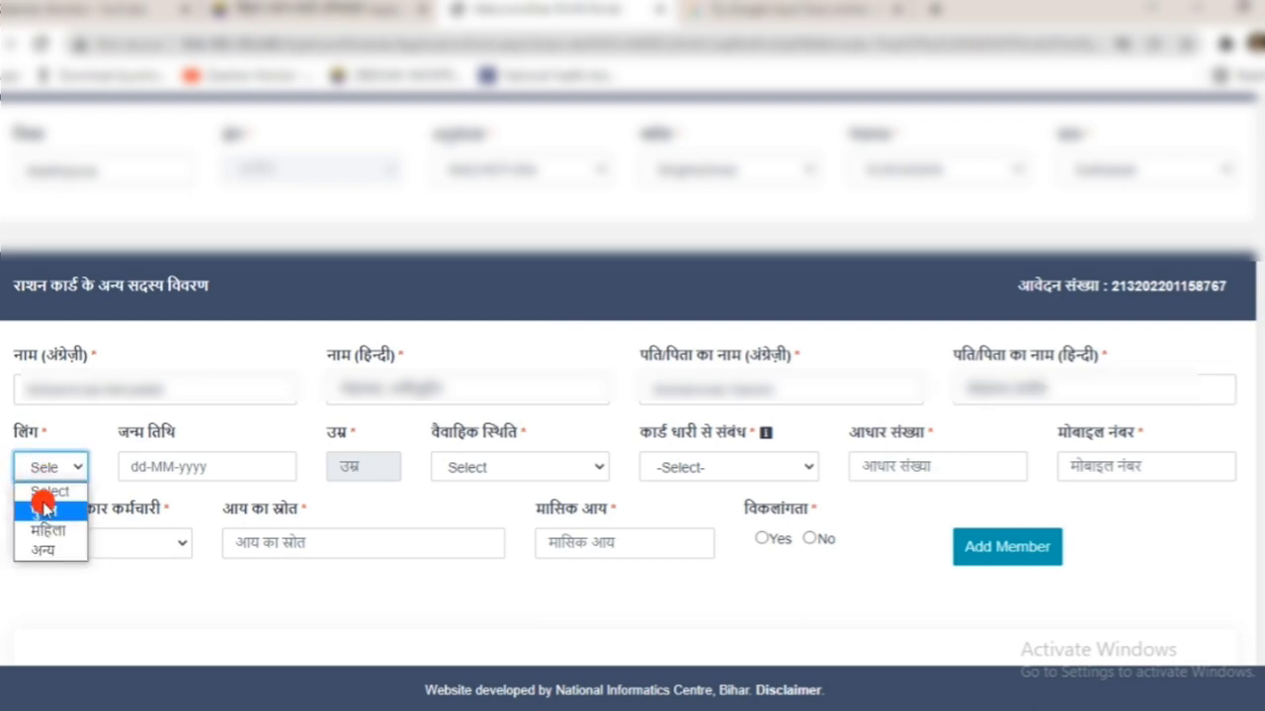
left_click(40, 510)
left_click(175, 467)
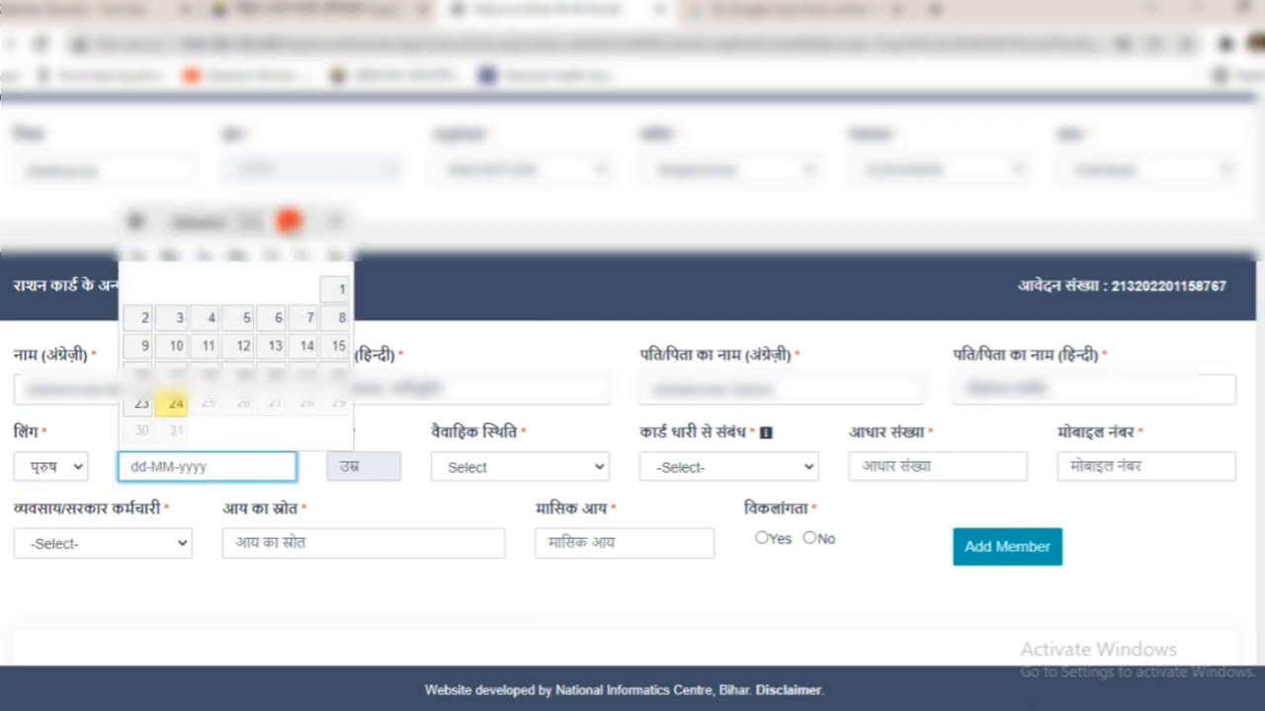
left_click(283, 217)
scroll(255, 454, "down", 7)
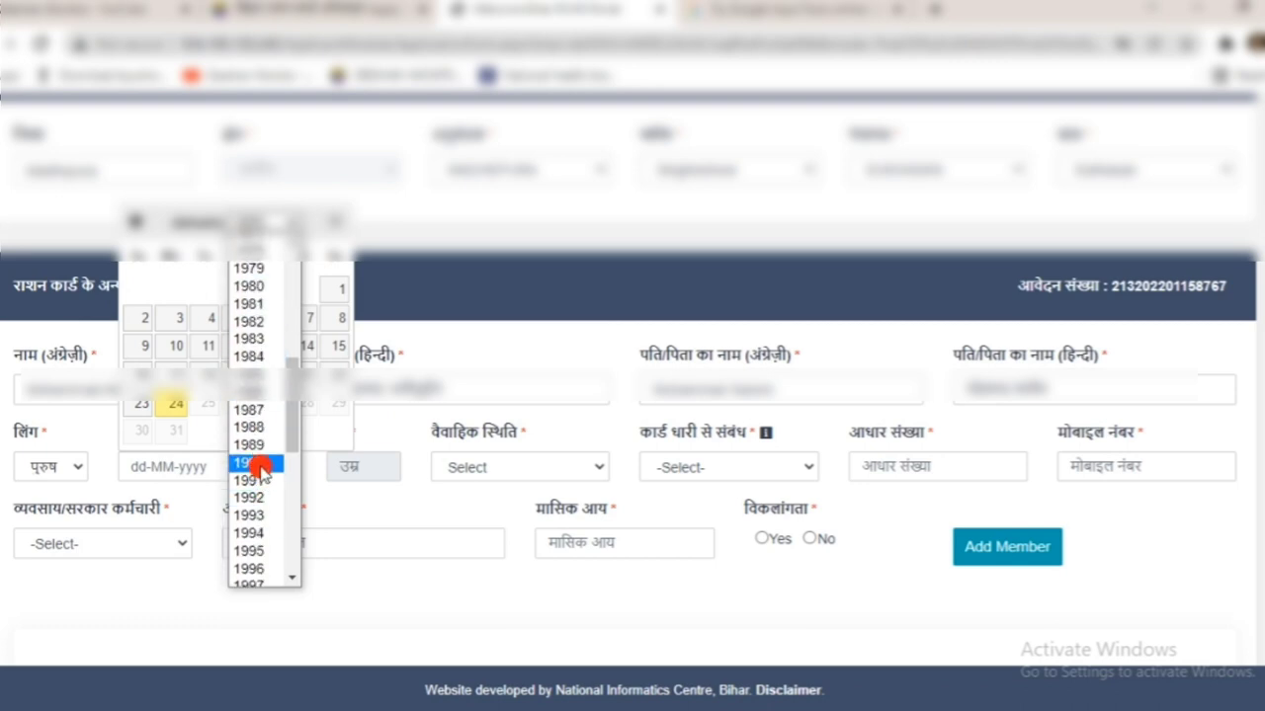
left_click(255, 472)
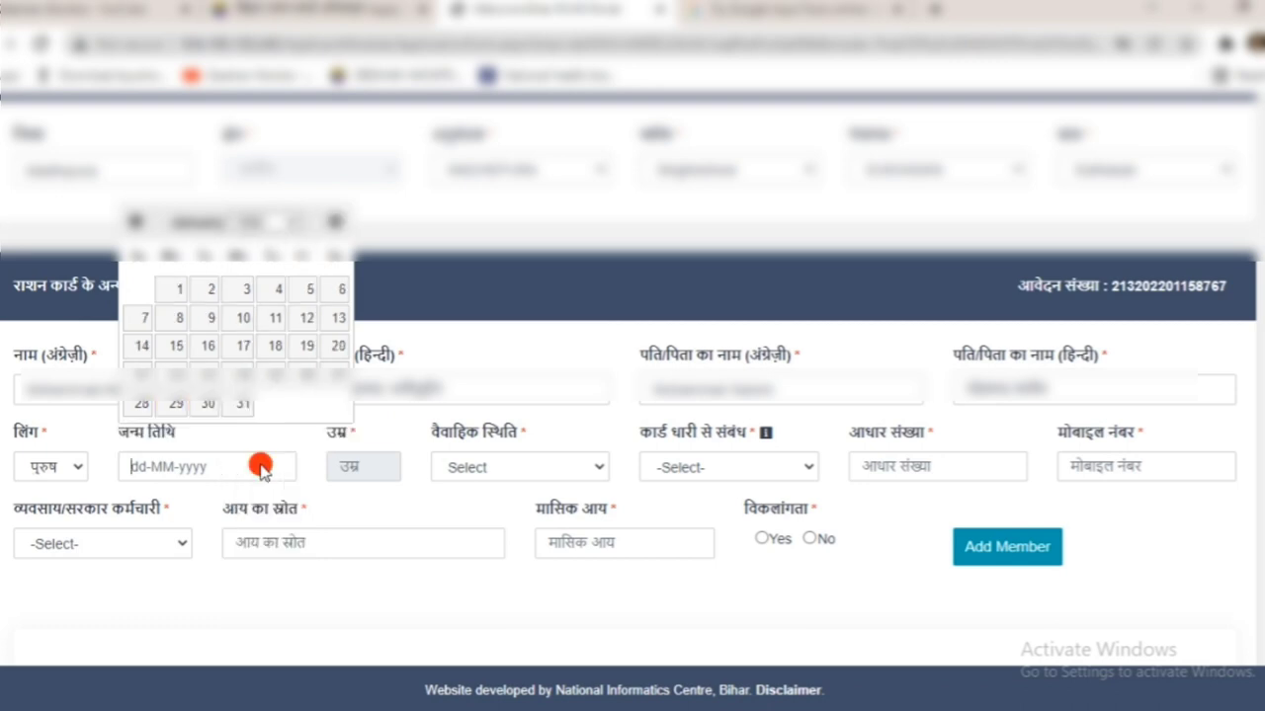
left_click(181, 348)
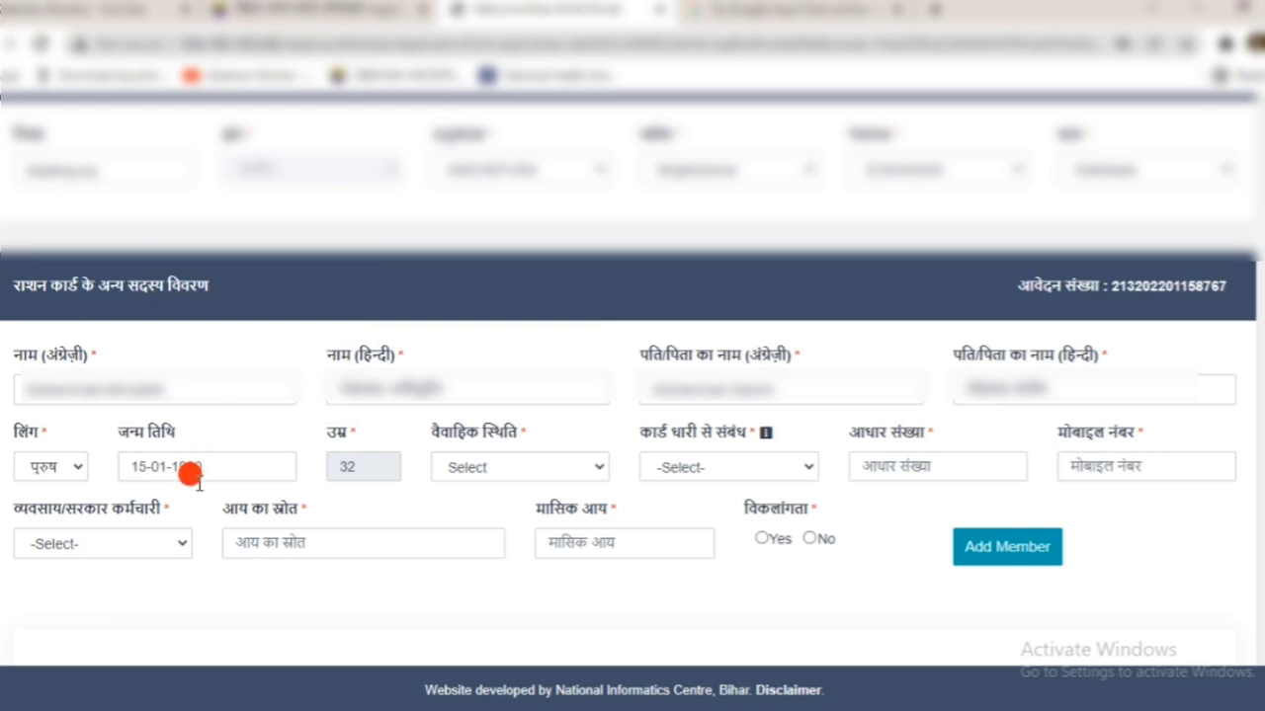
Set marital status to विवाहित and relation to card holder as सोहर / पति.
left_click(455, 466)
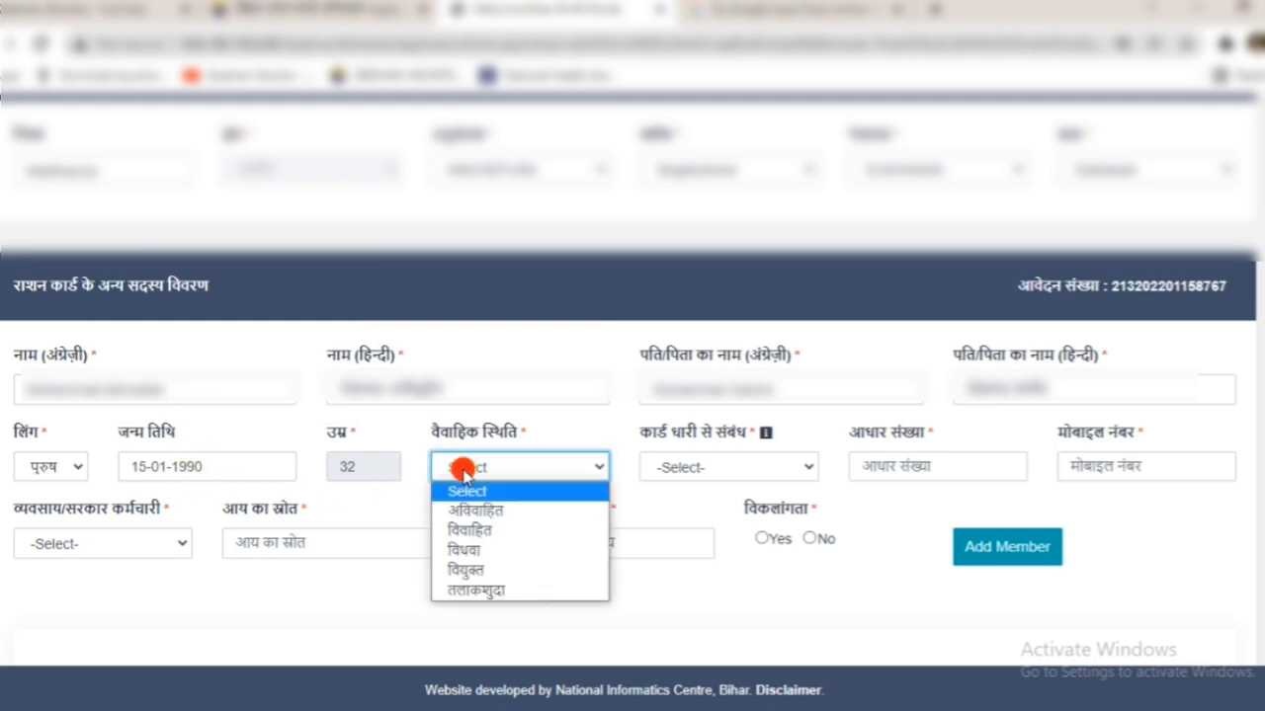
left_click(473, 530)
left_click(675, 471)
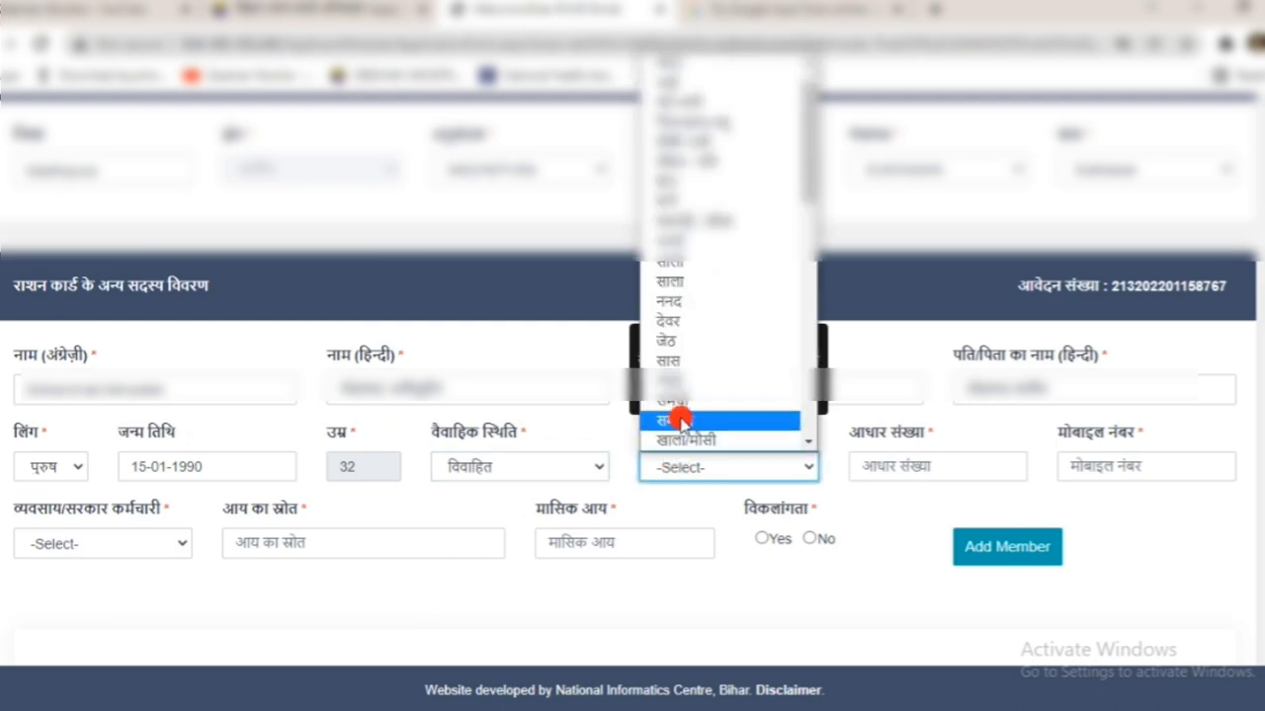
scroll(704, 356, "up", 1)
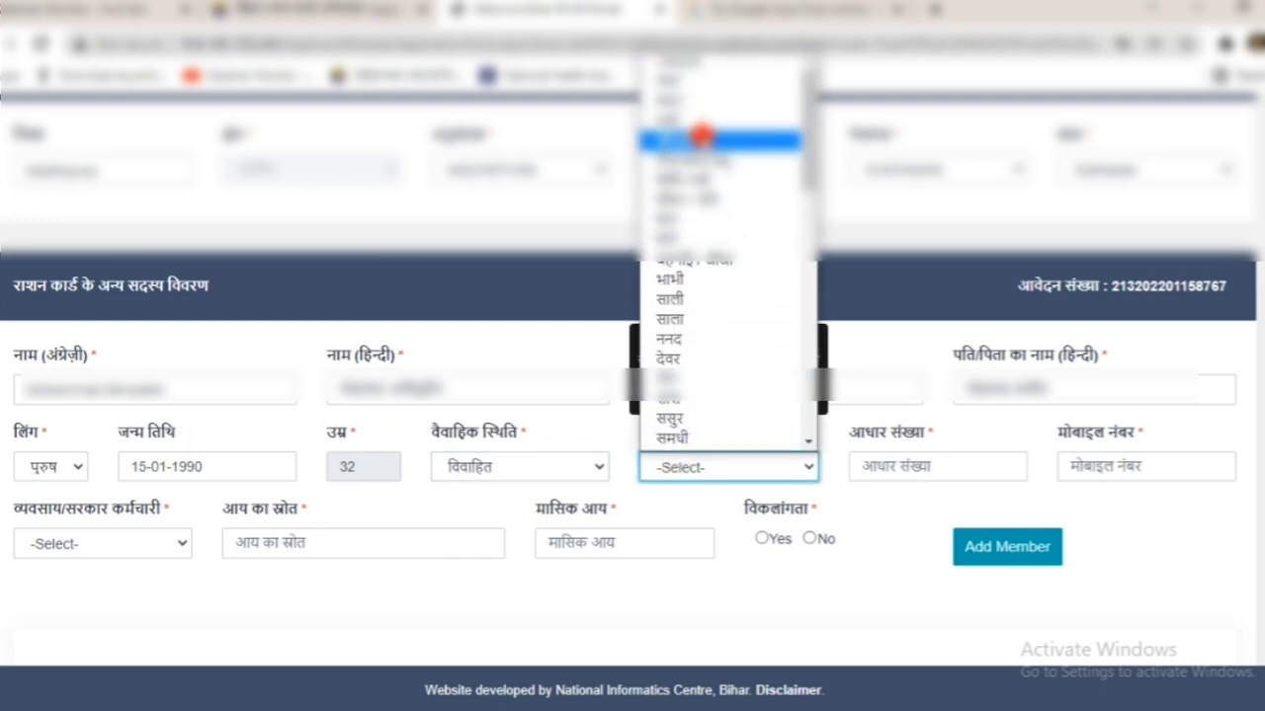
left_click(691, 199)
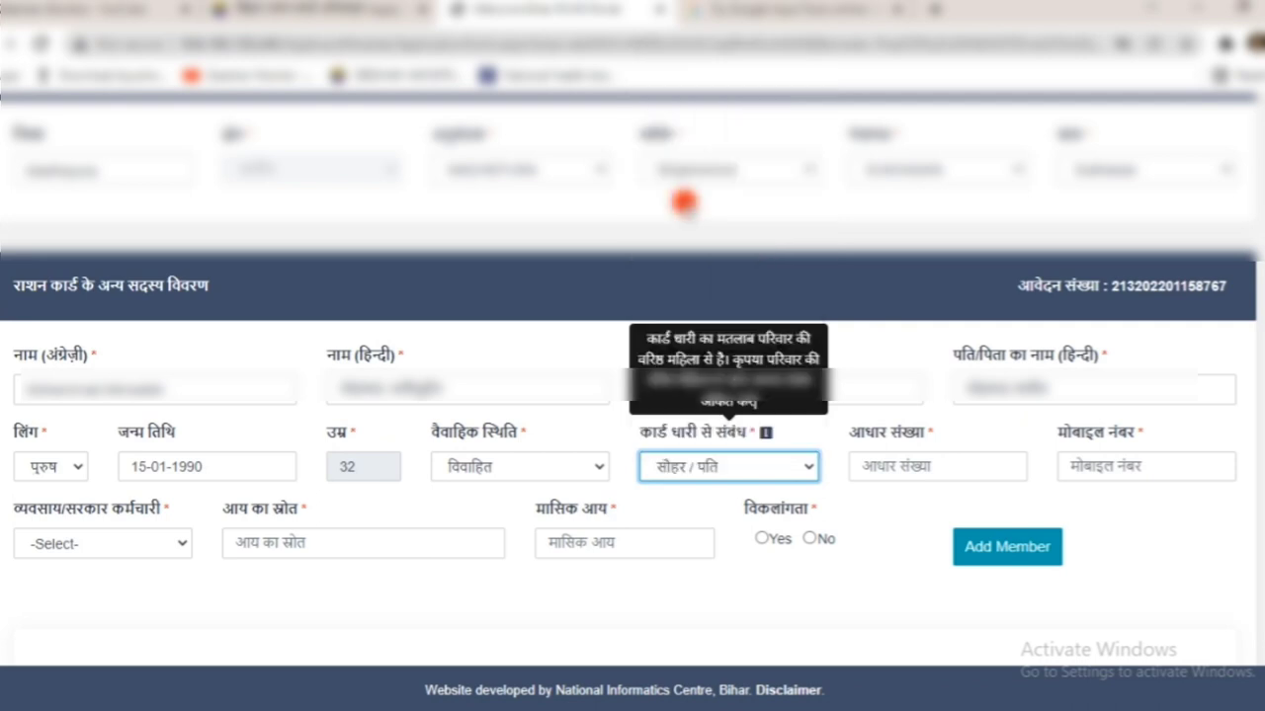
Enter the member's Aadhaar number and adjust the mobile number.
left_click(895, 451)
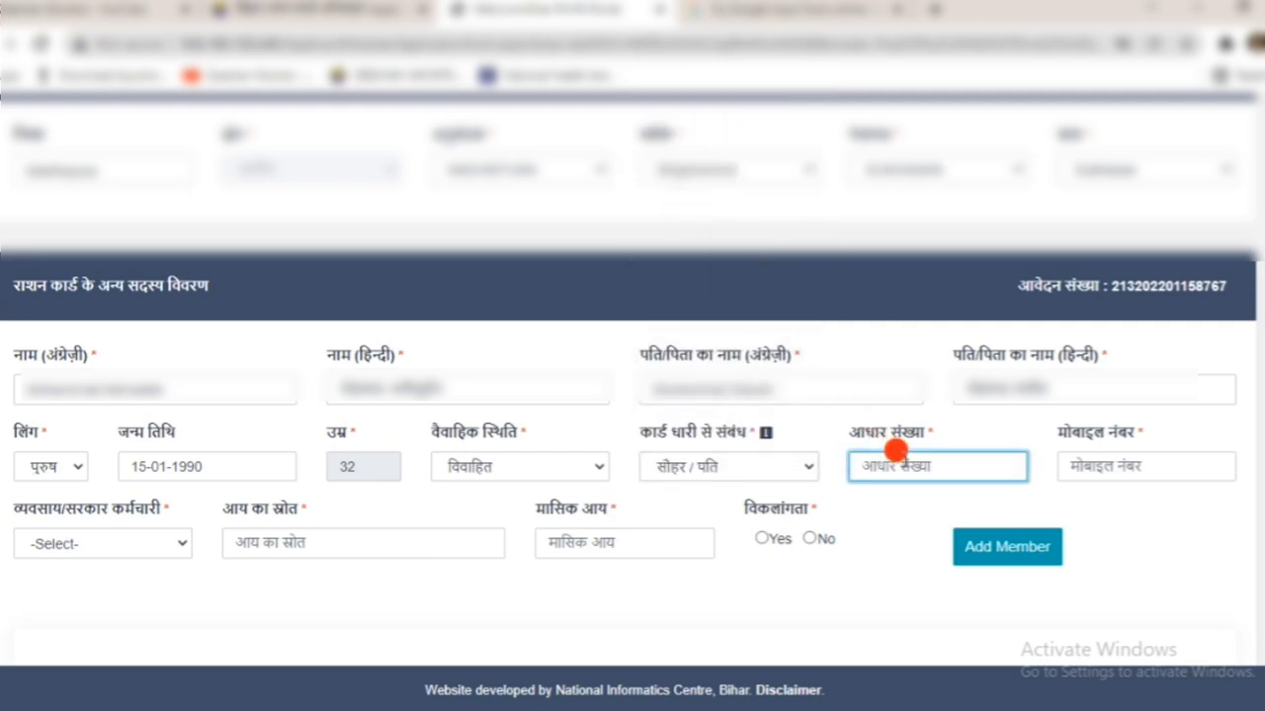
type("777")
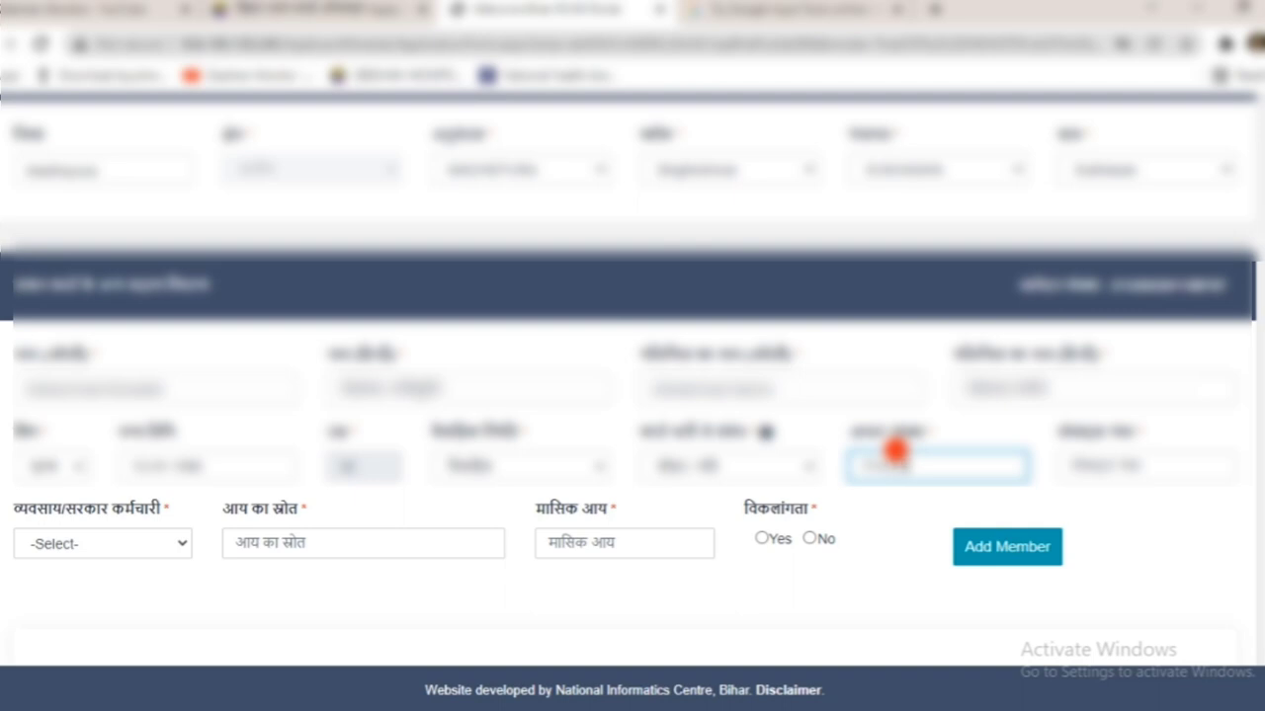
type("7")
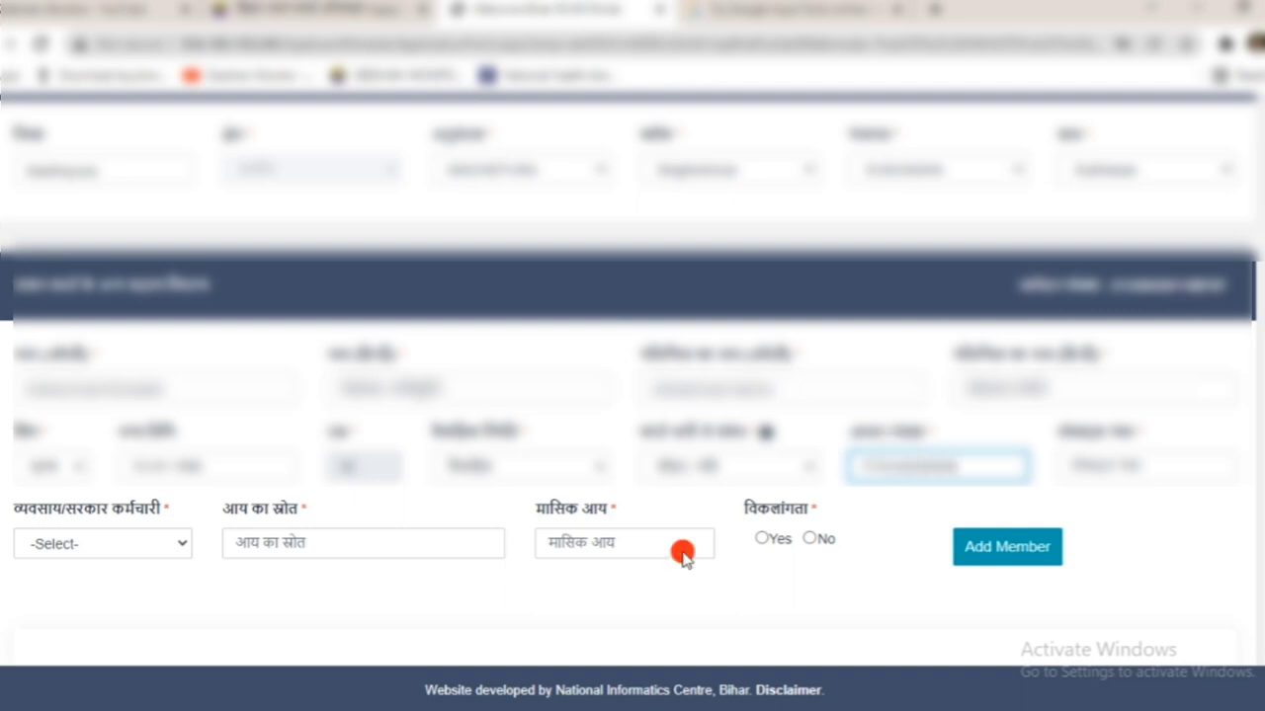
left_click(1105, 456)
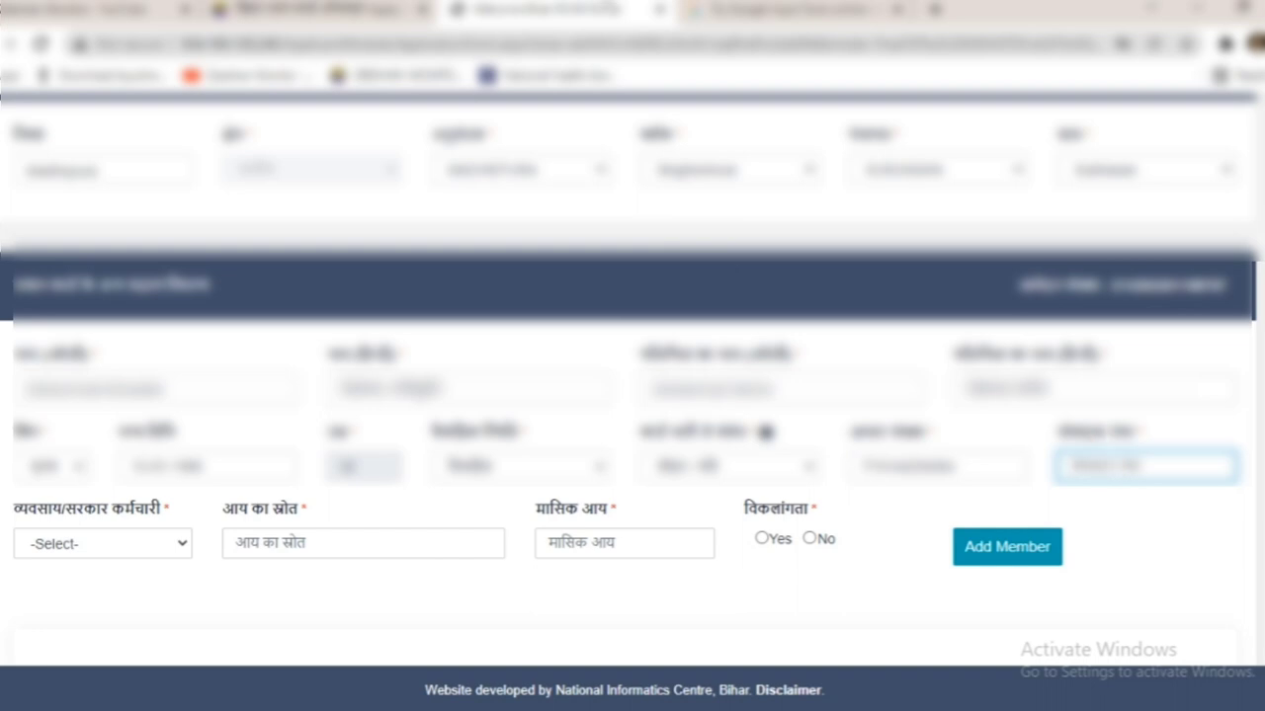
key("BackSpace")
key("BackSpace")
key("BackSpace")
key("BackSpace")
key("BackSpace")
key("BackSpace")
key("BackSpace")
key("BackSpace")
scroll(103, 511, "down", 1)
Set occupation to खेतिहर मजदूर and income source to मजदूरी.
left_click(103, 511)
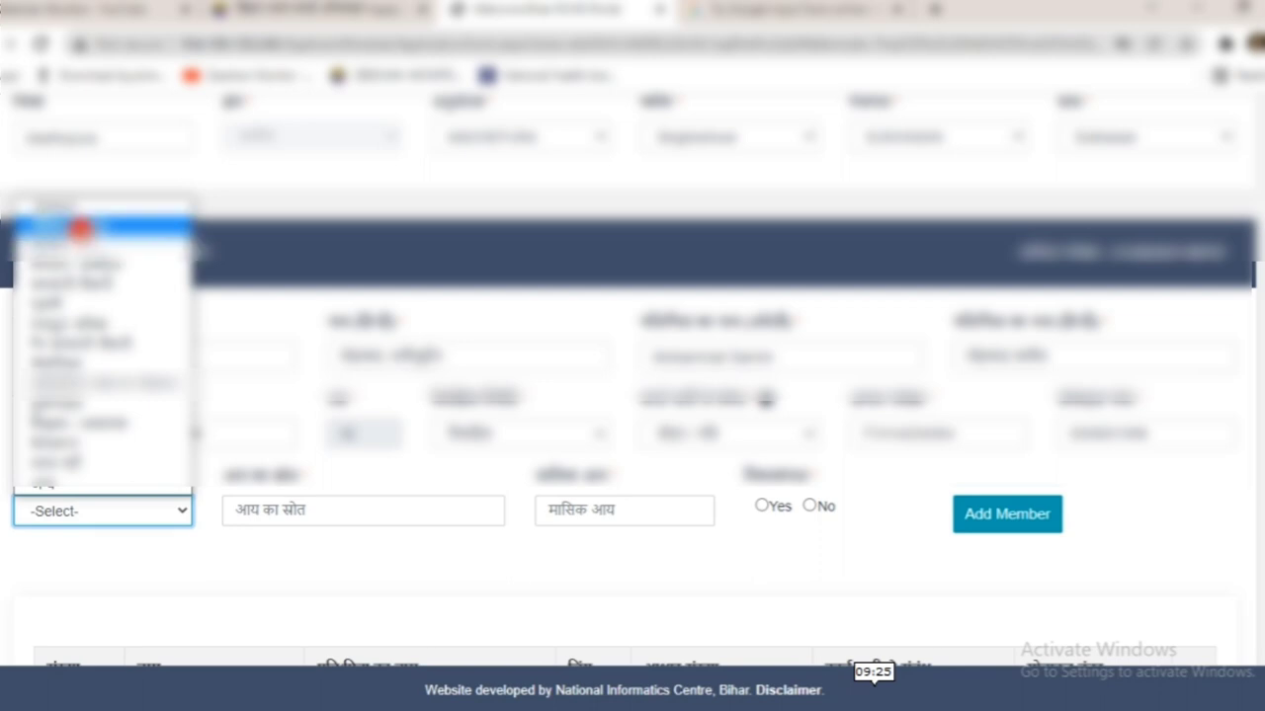
left_click(79, 229)
left_click(276, 499)
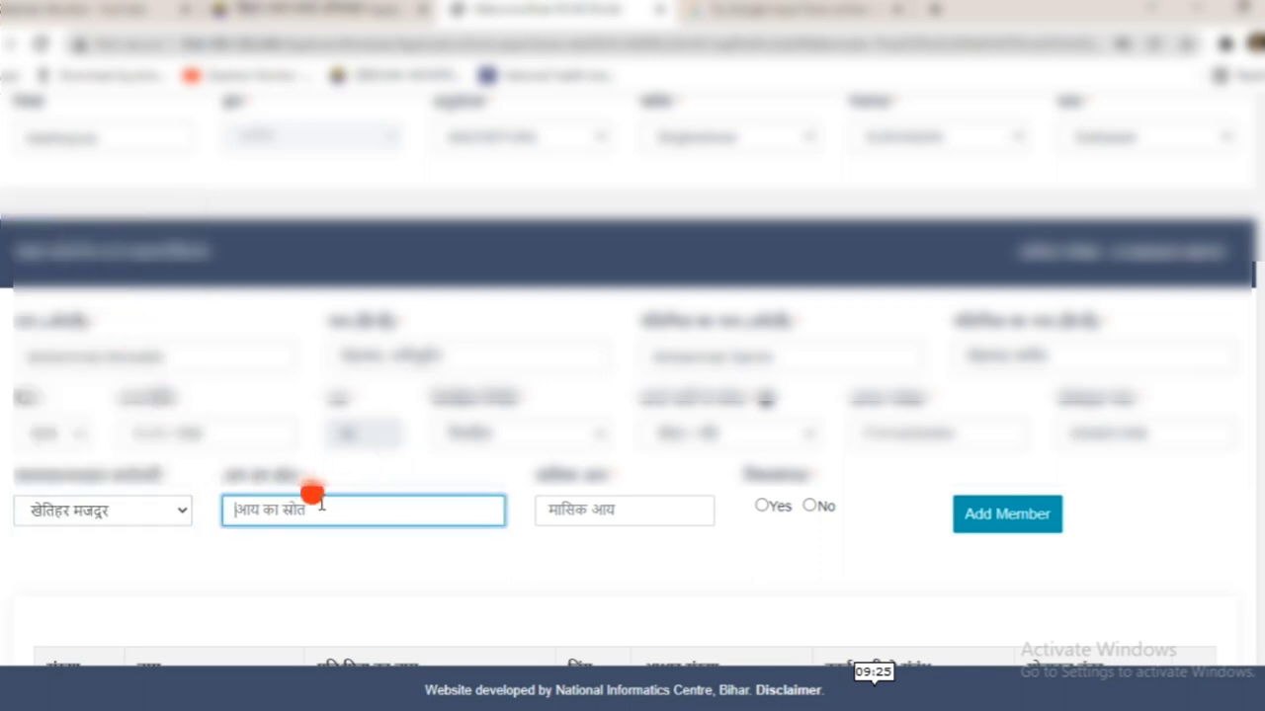
type("मजदूरी")
left_click(283, 537)
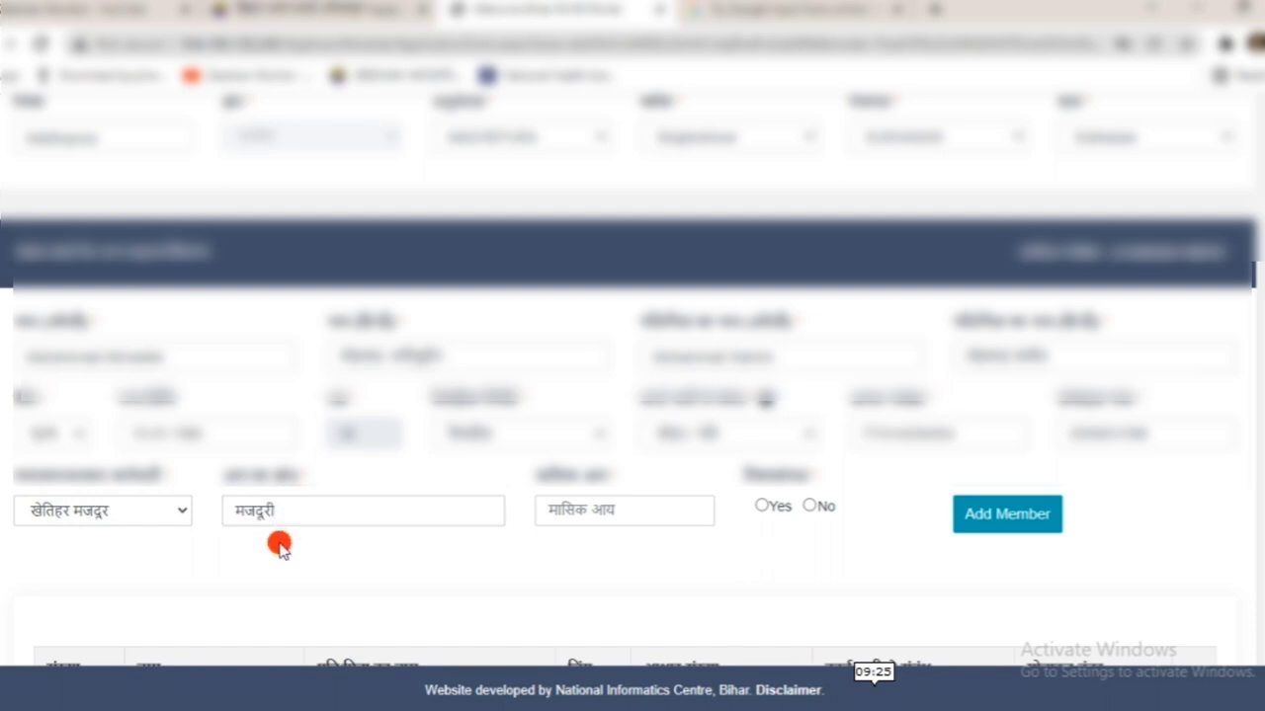
Enter the monthly income, mark no disability, and add the member.
left_click(549, 512)
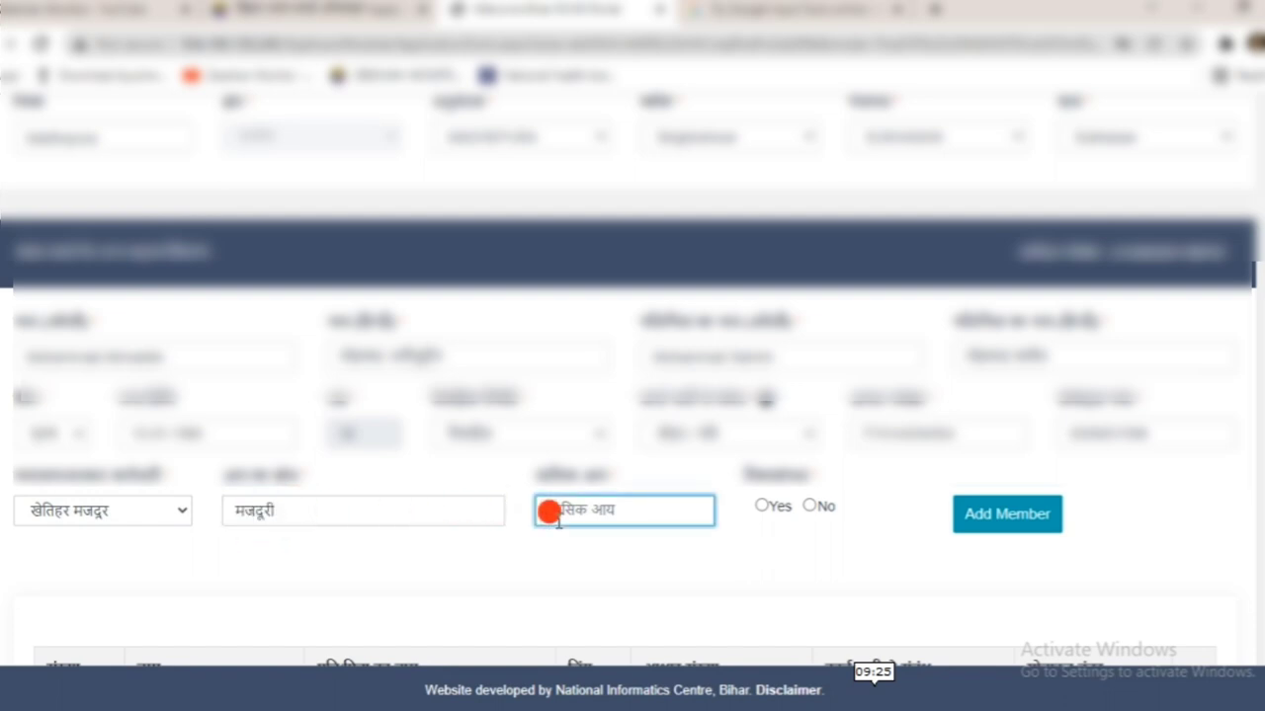
type("5000")
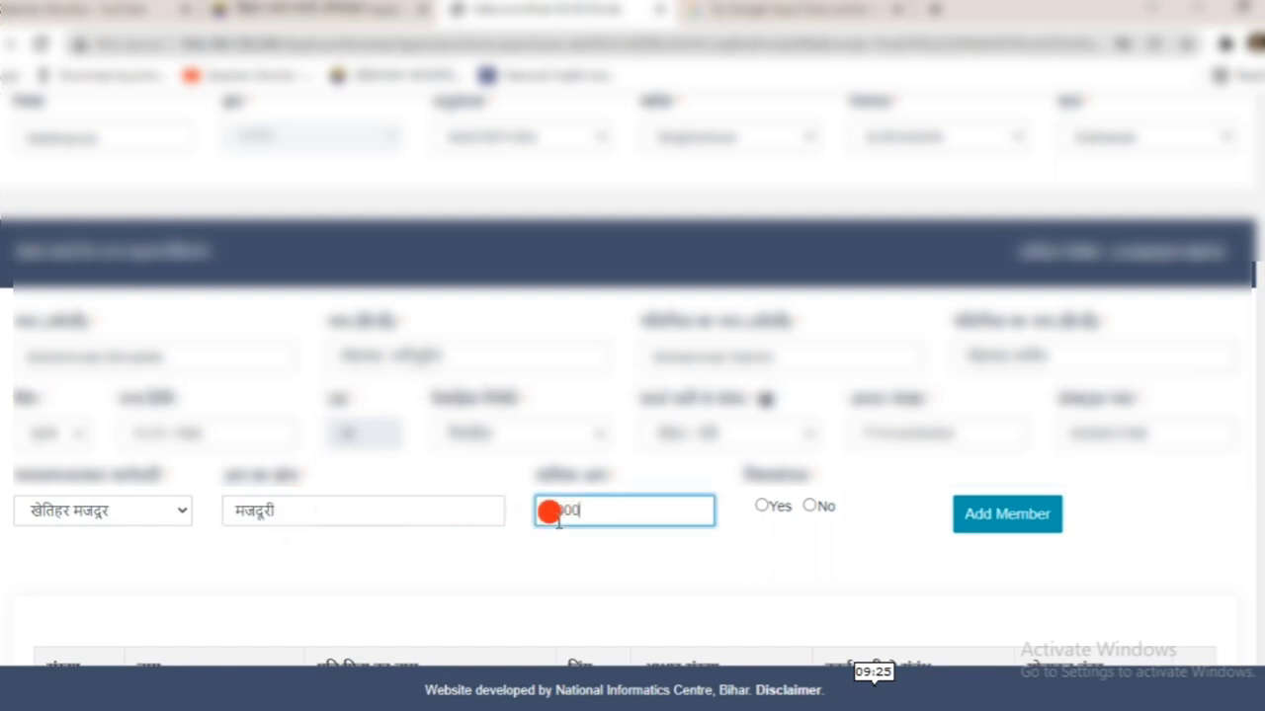
left_click(809, 506)
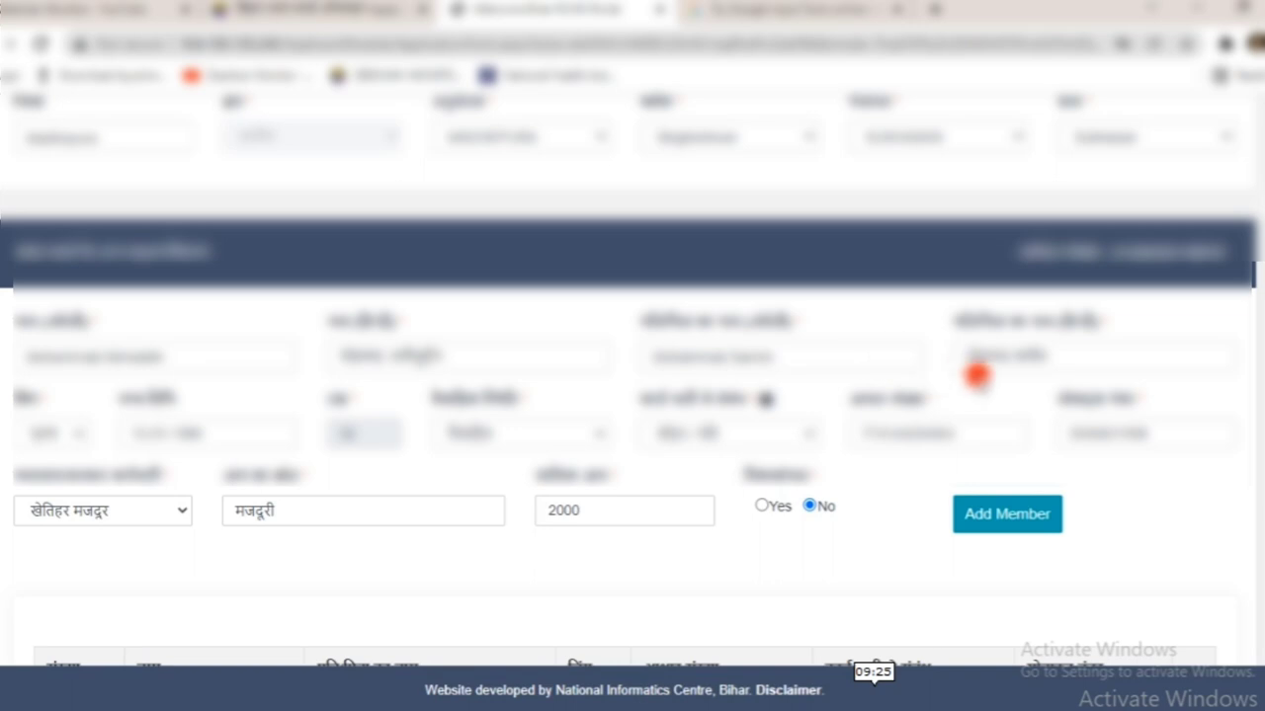
left_click(987, 517)
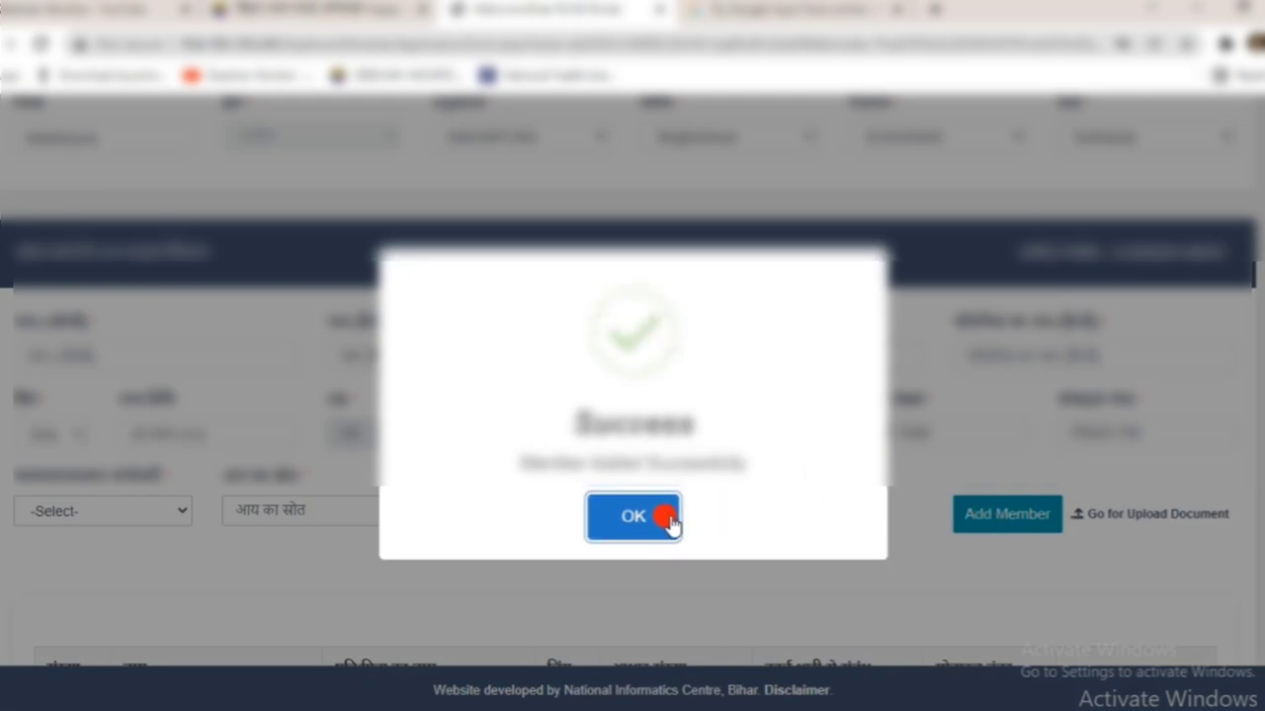
Dismiss the success message, review the member table, and begin the next member's English name.
left_click(649, 520)
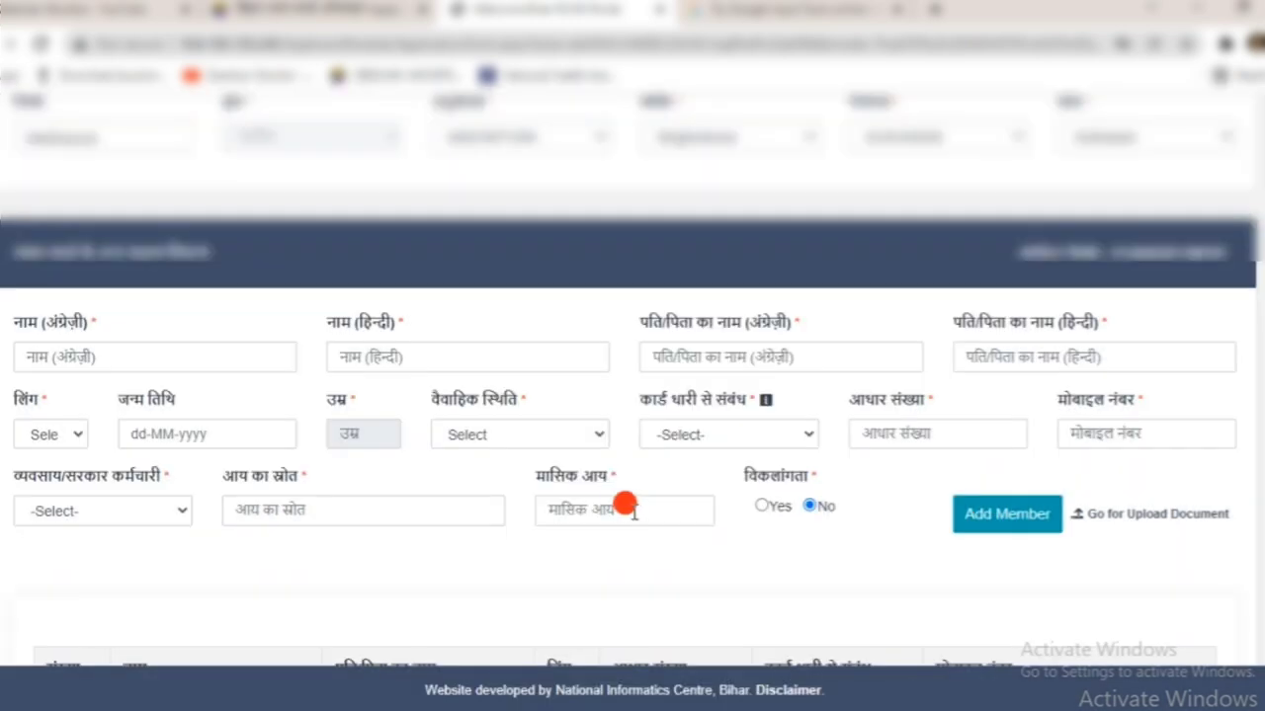
scroll(621, 508, "down", 3)
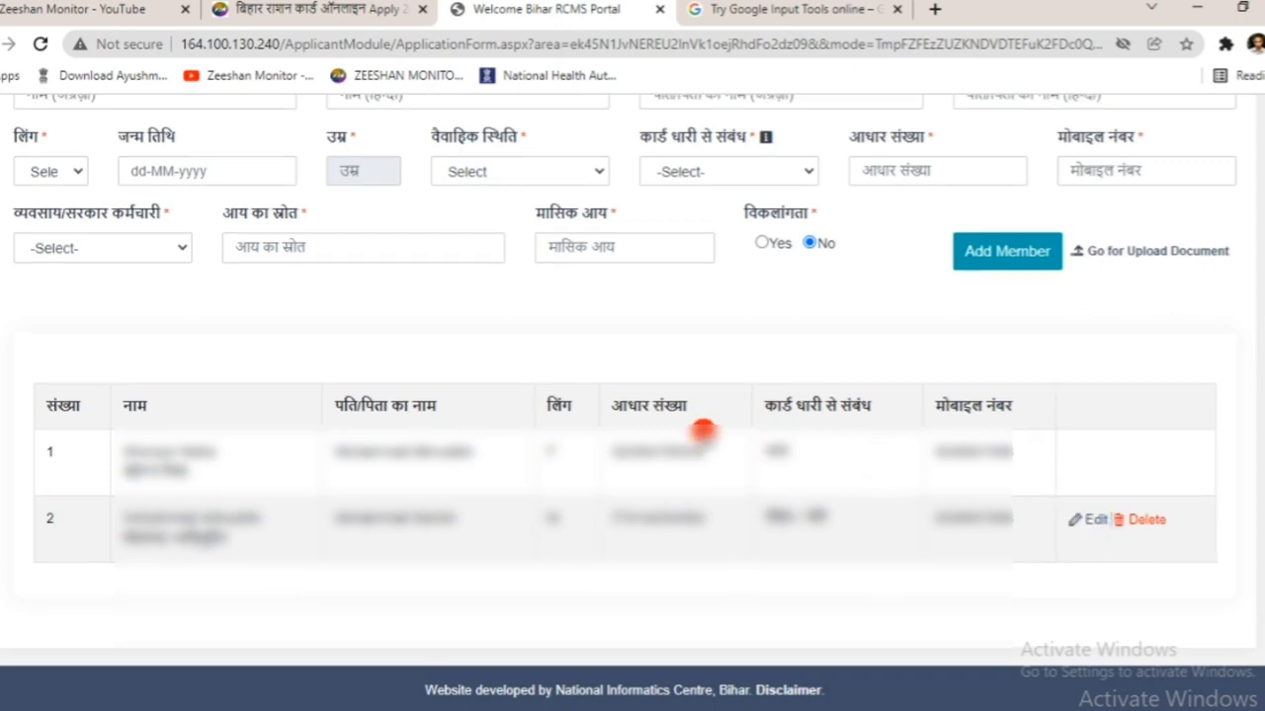
scroll(700, 431, "up", 1)
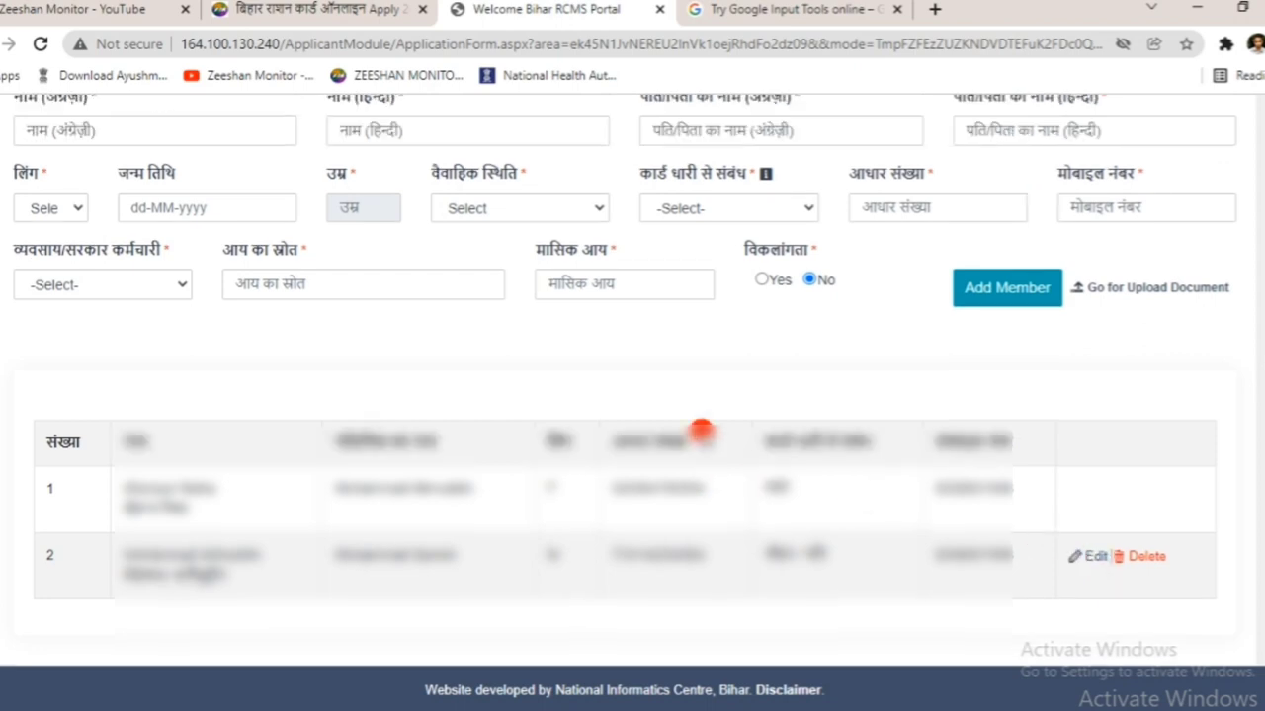
scroll(700, 431, "up", 1)
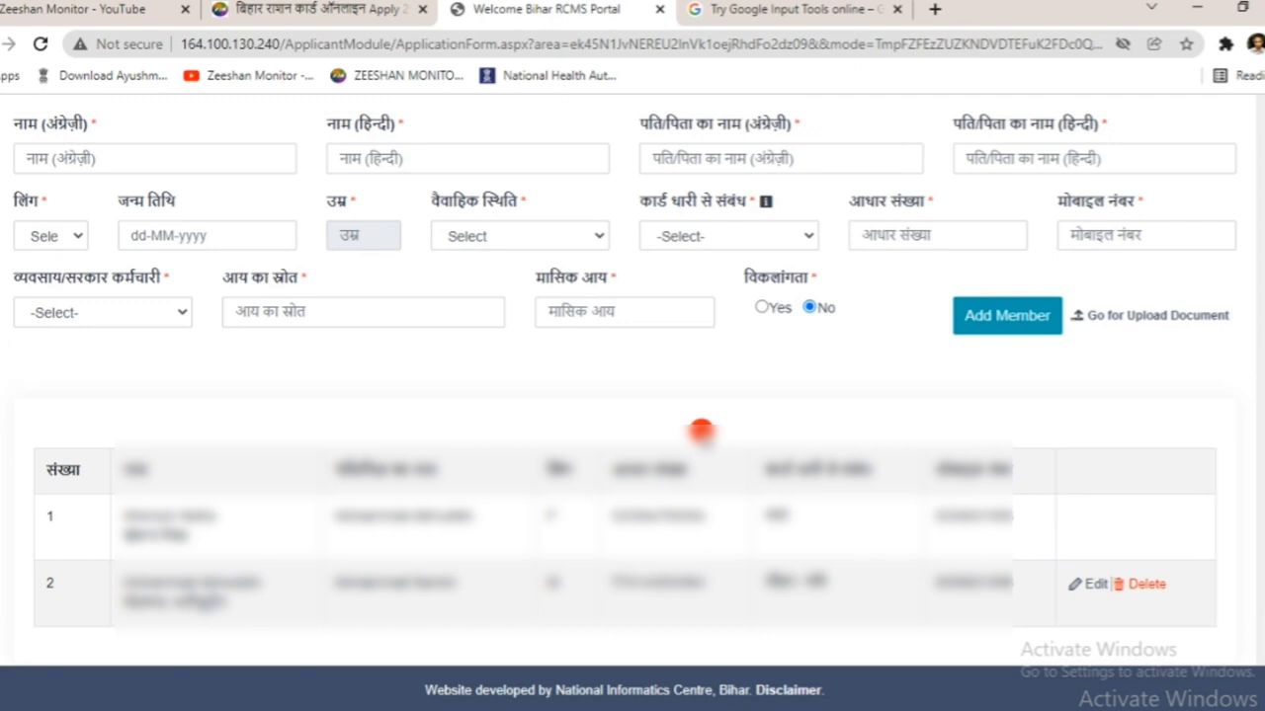
scroll(180, 411, "up", 1)
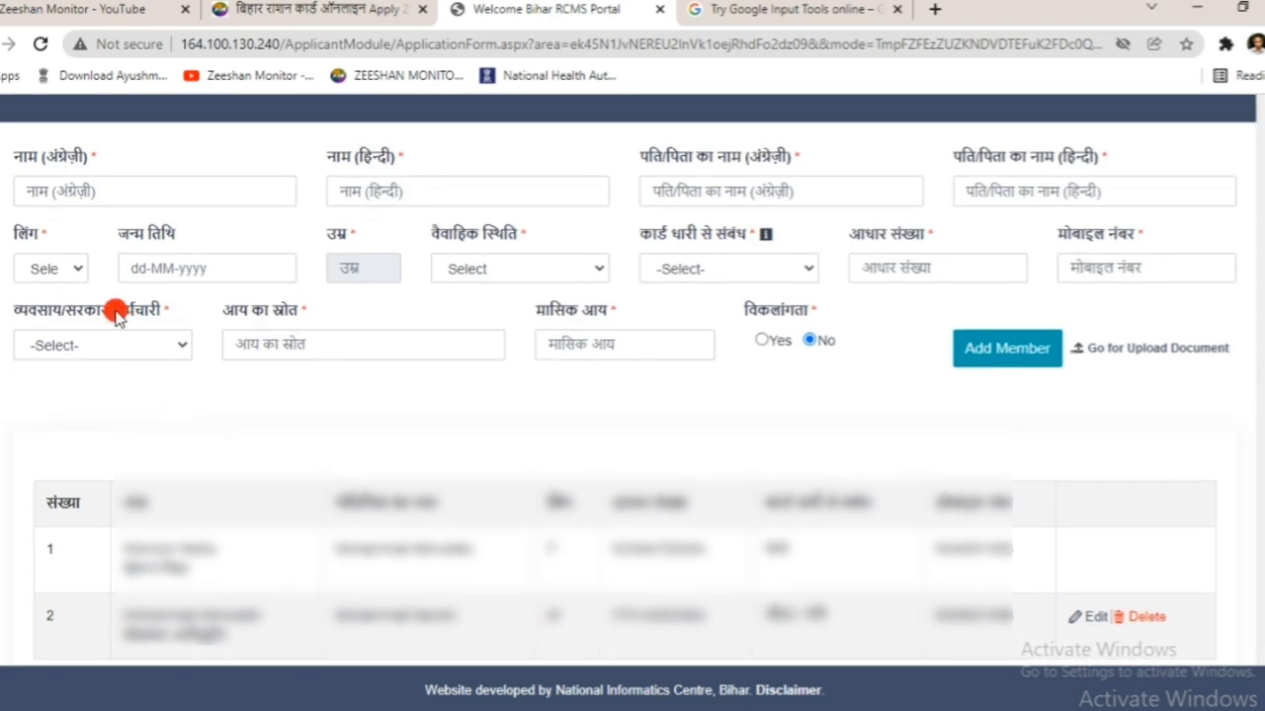
left_click(118, 187)
type("M")
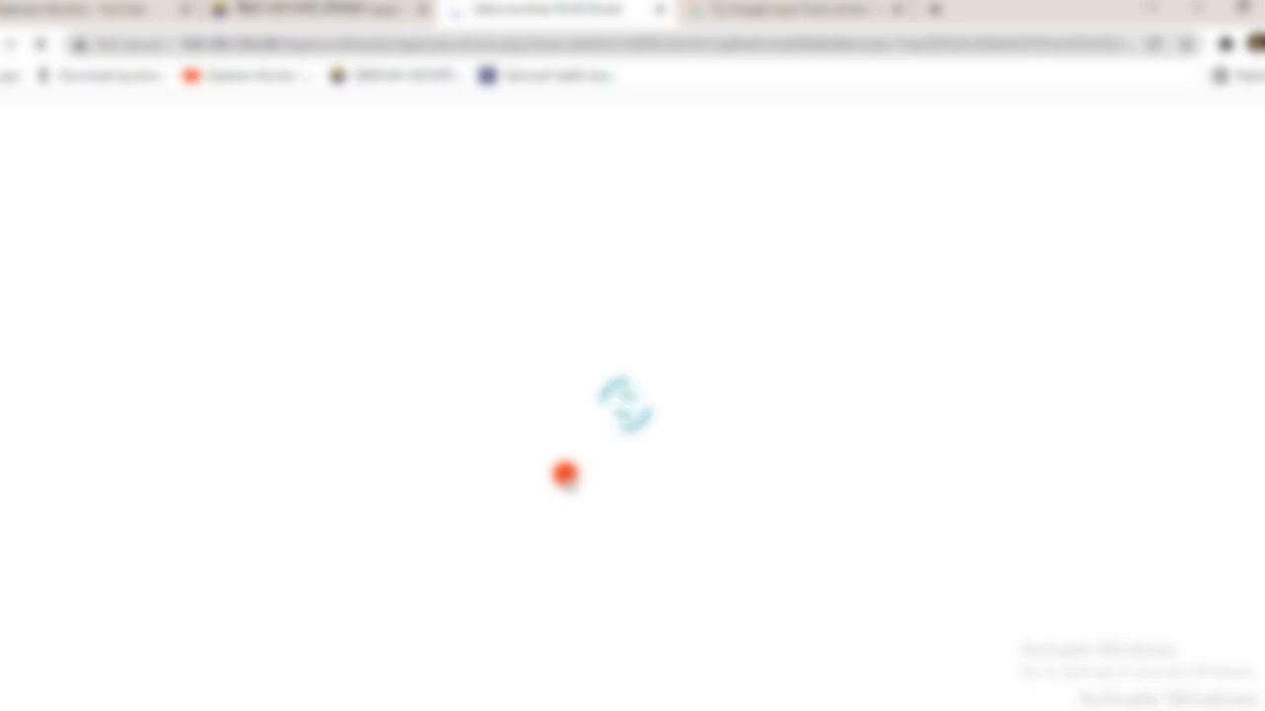
Review the four-member table, then bring up the Apply menu options.
scroll(564, 478, "down", 3)
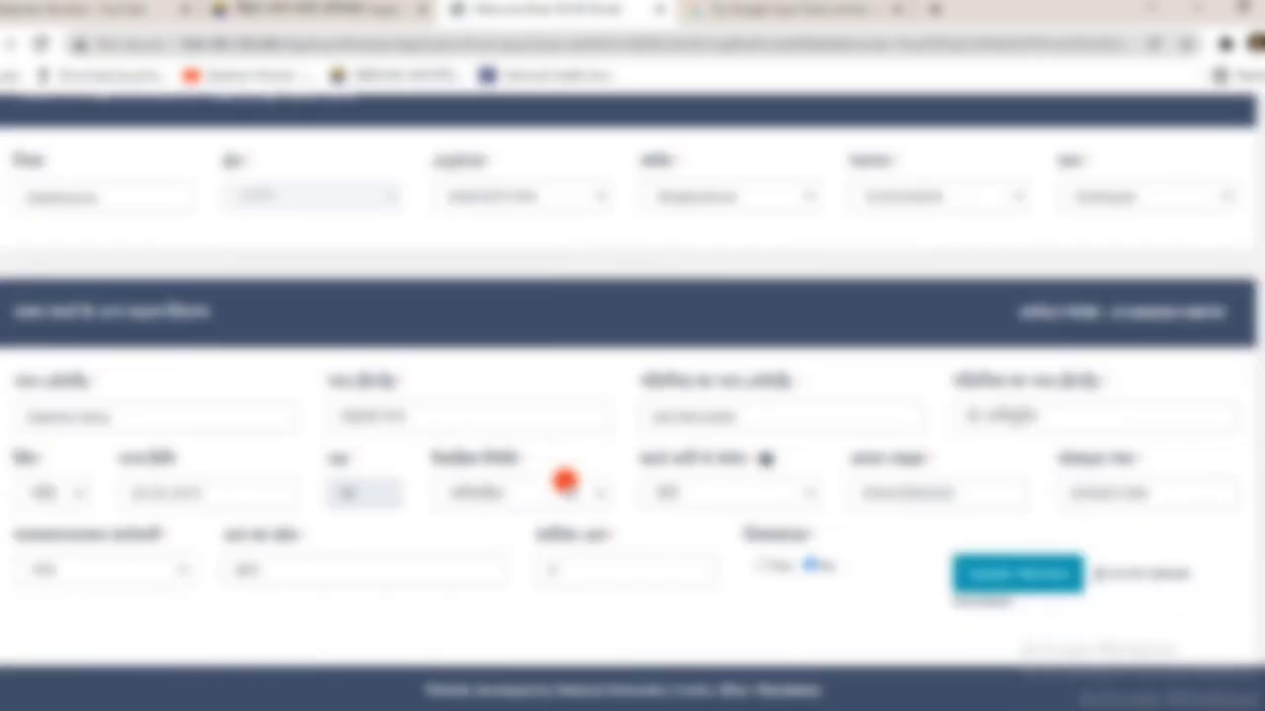
scroll(189, 485, "down", 3)
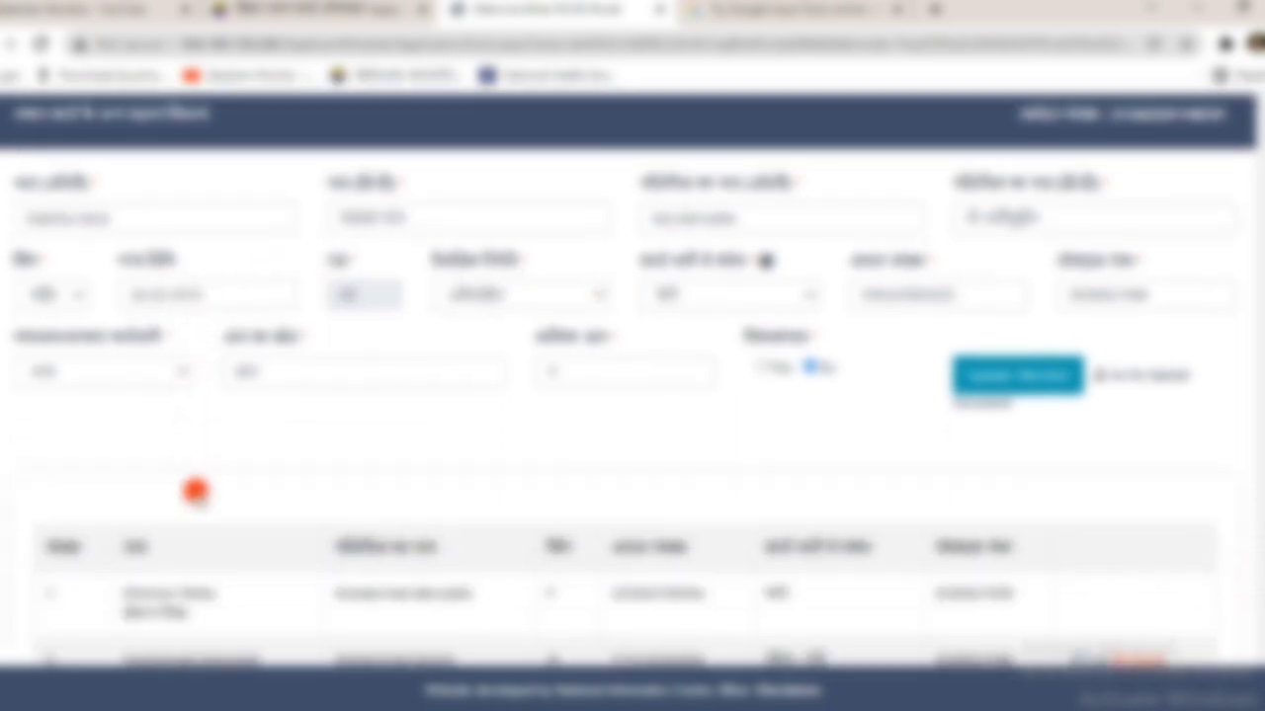
scroll(319, 488, "down", 4)
scroll(325, 486, "up", 1)
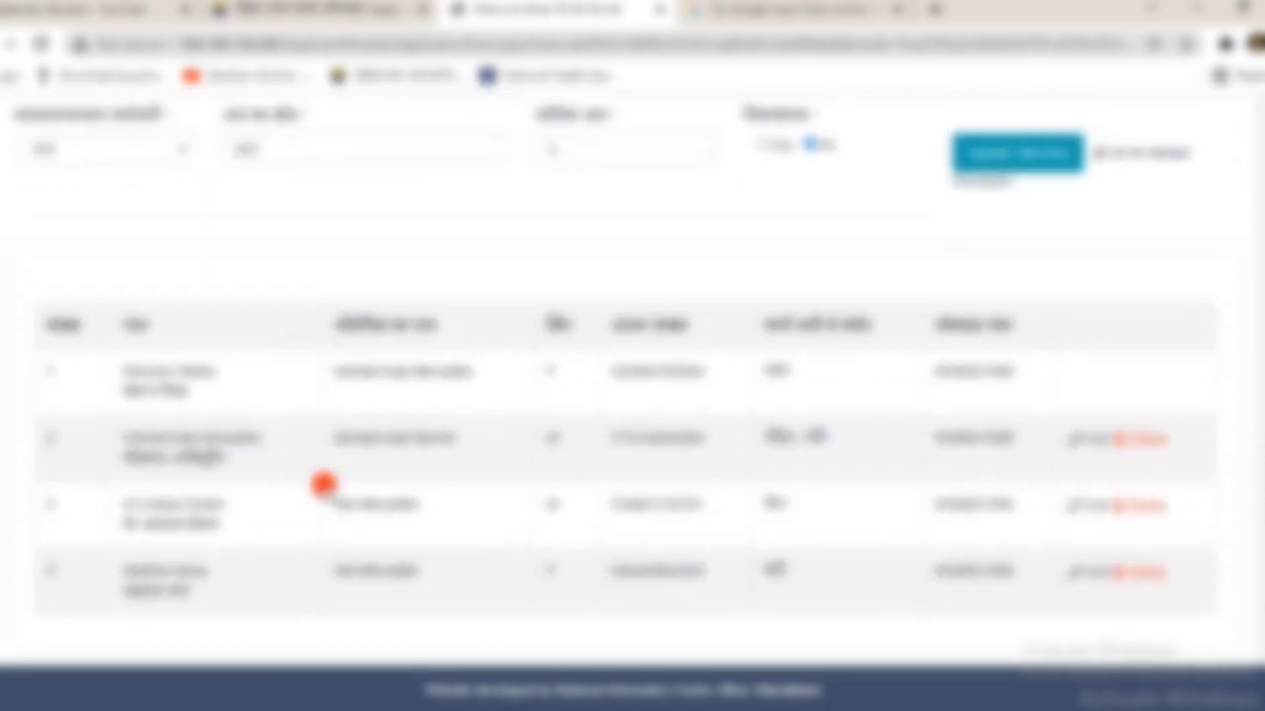
scroll(324, 484, "up", 6)
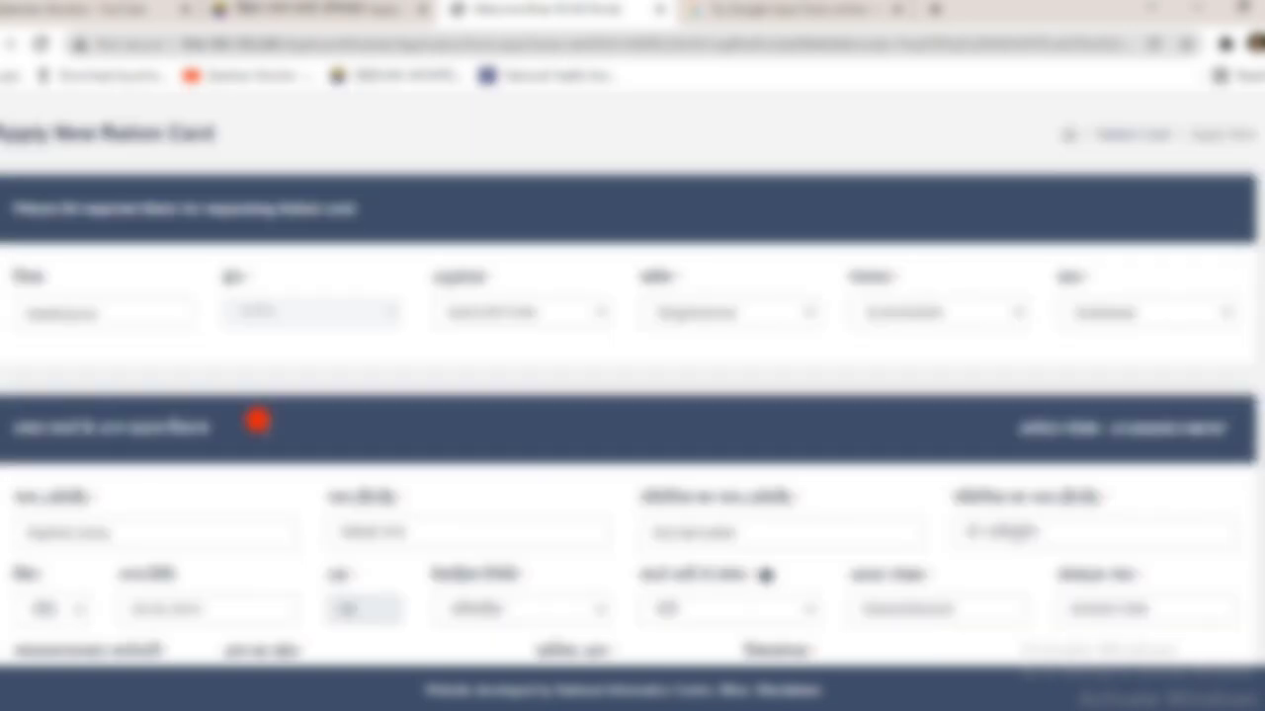
left_click(161, 173)
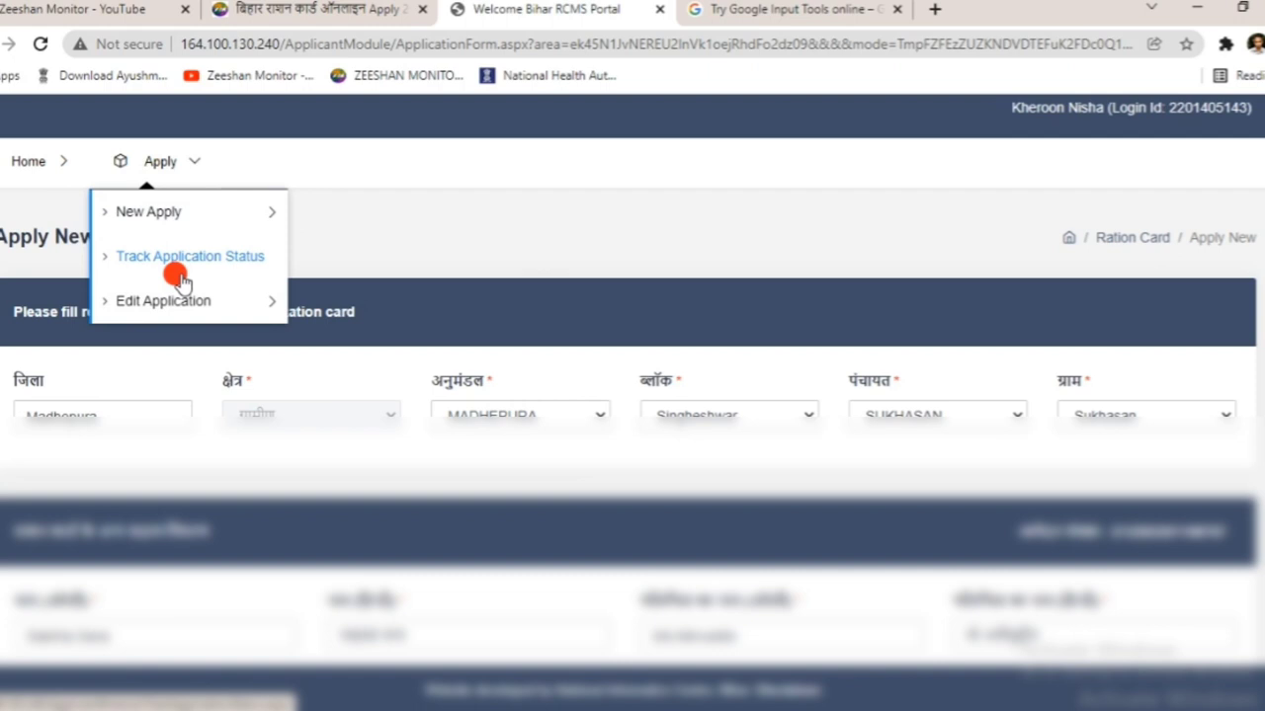
Return to the member form and start entering the next member's name.
mouse_move(186, 295)
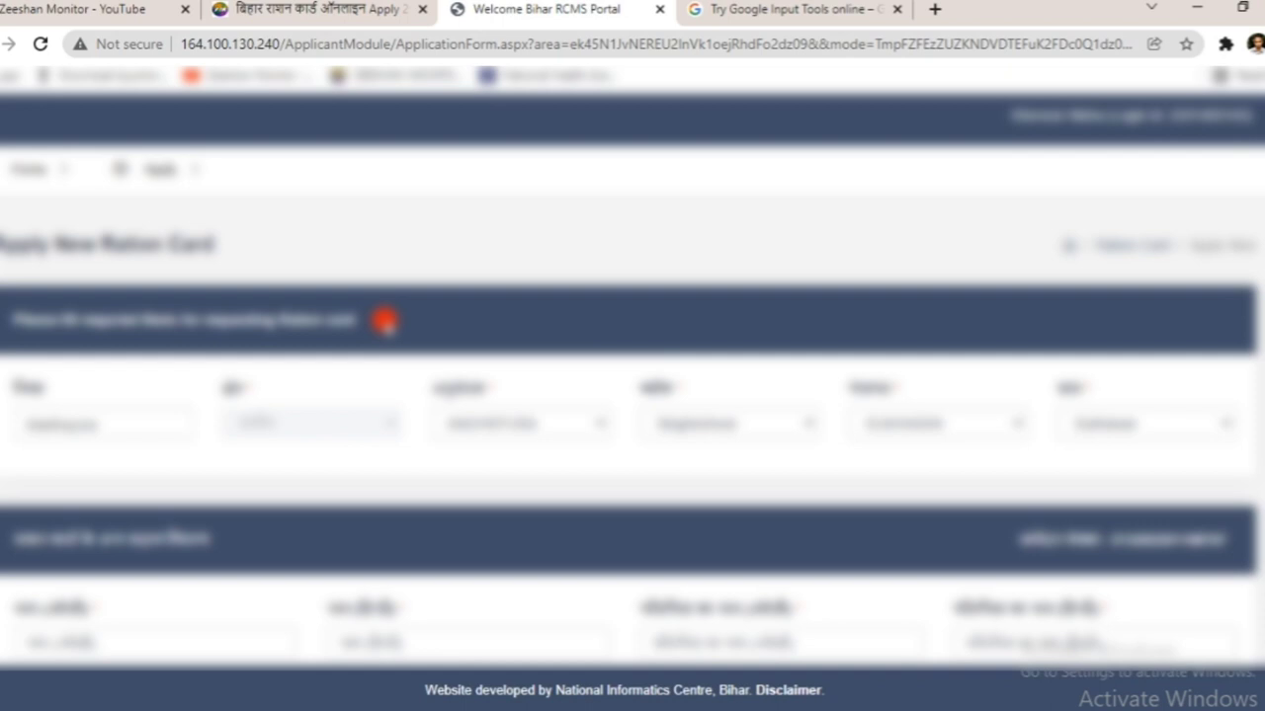
scroll(388, 322, "down", 2)
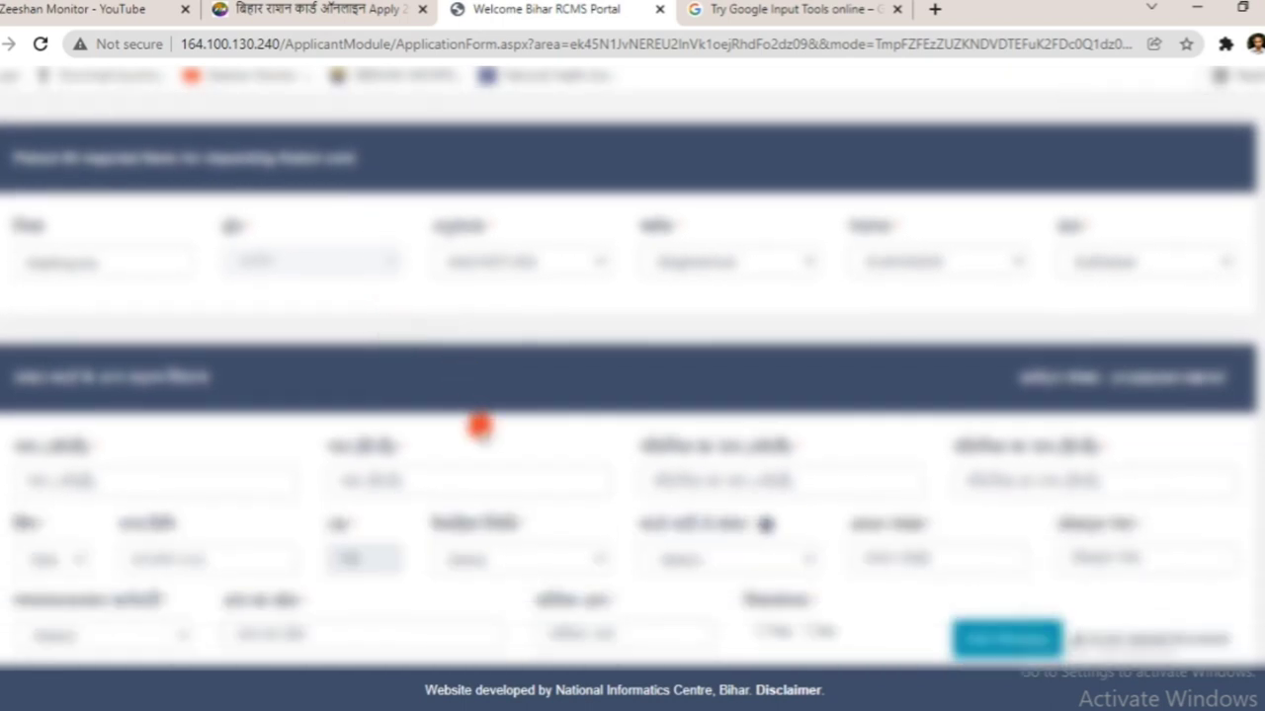
scroll(385, 435, "down", 1)
left_click(197, 404)
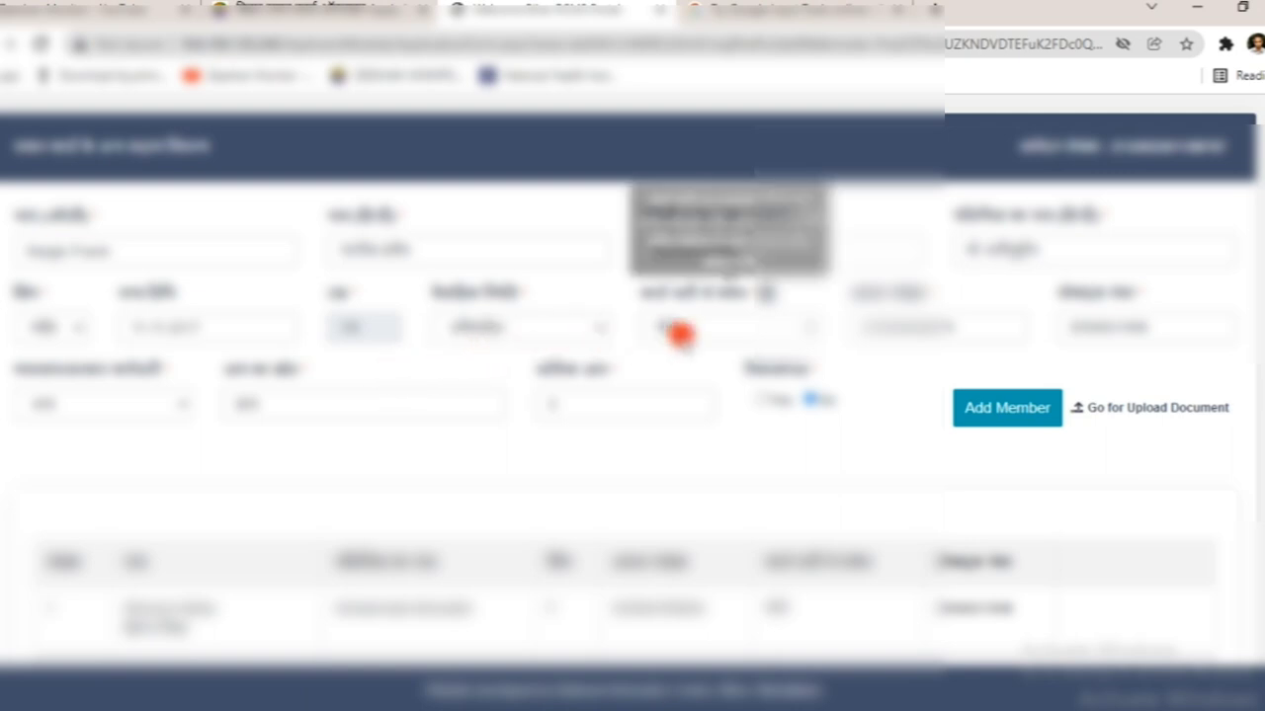
Submit the member, clear the missing-field warning, resubmit, and acknowledge the success message.
left_click(989, 416)
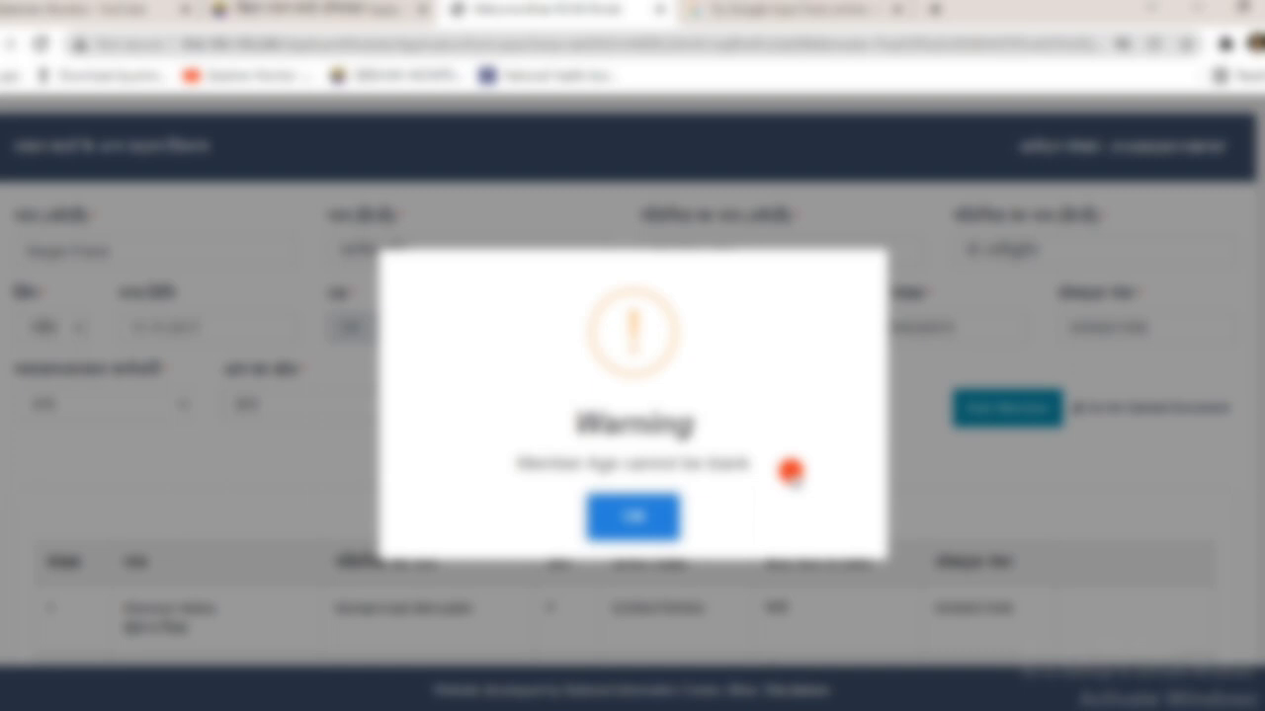
key("Return")
left_click(979, 415)
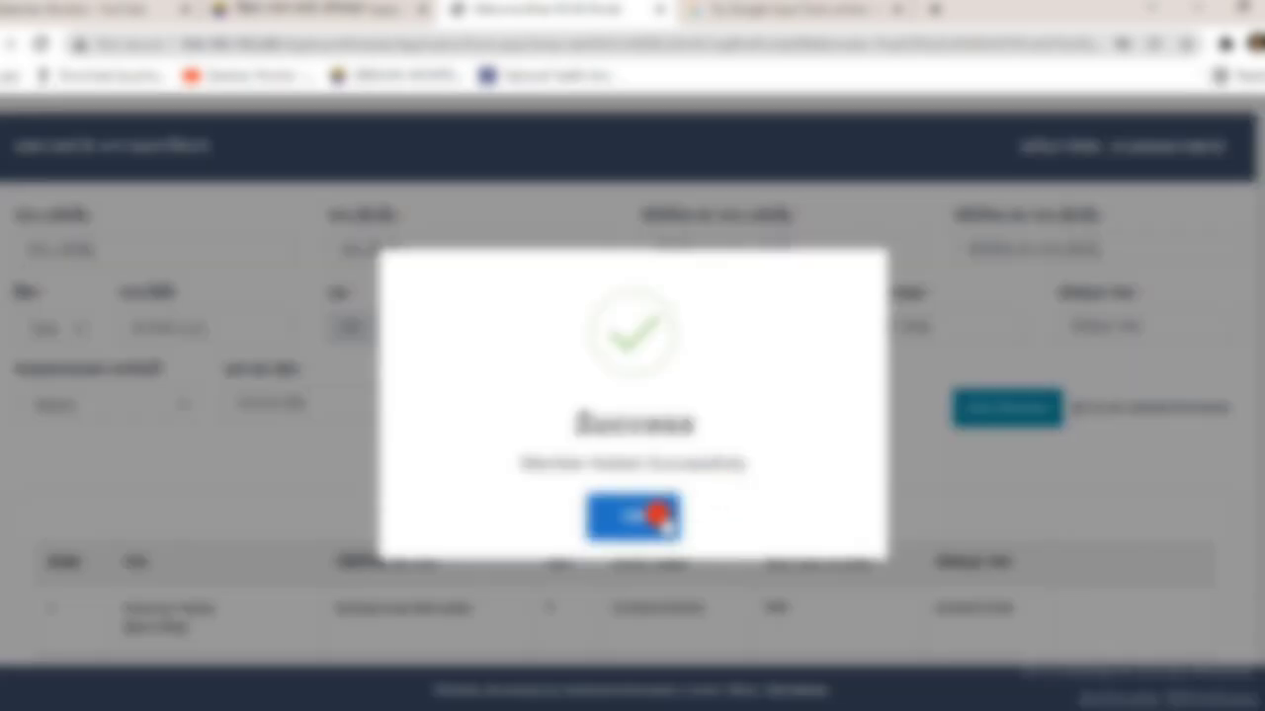
left_click(650, 516)
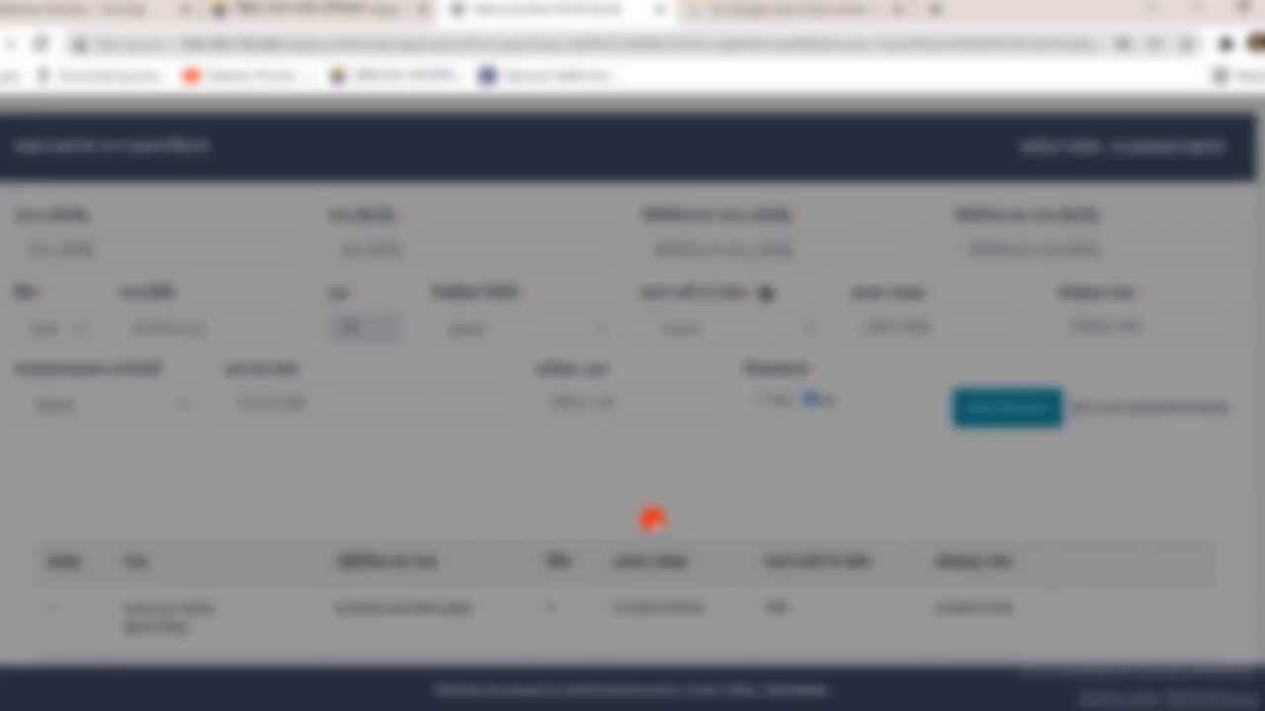
scroll(643, 480, "down", 3)
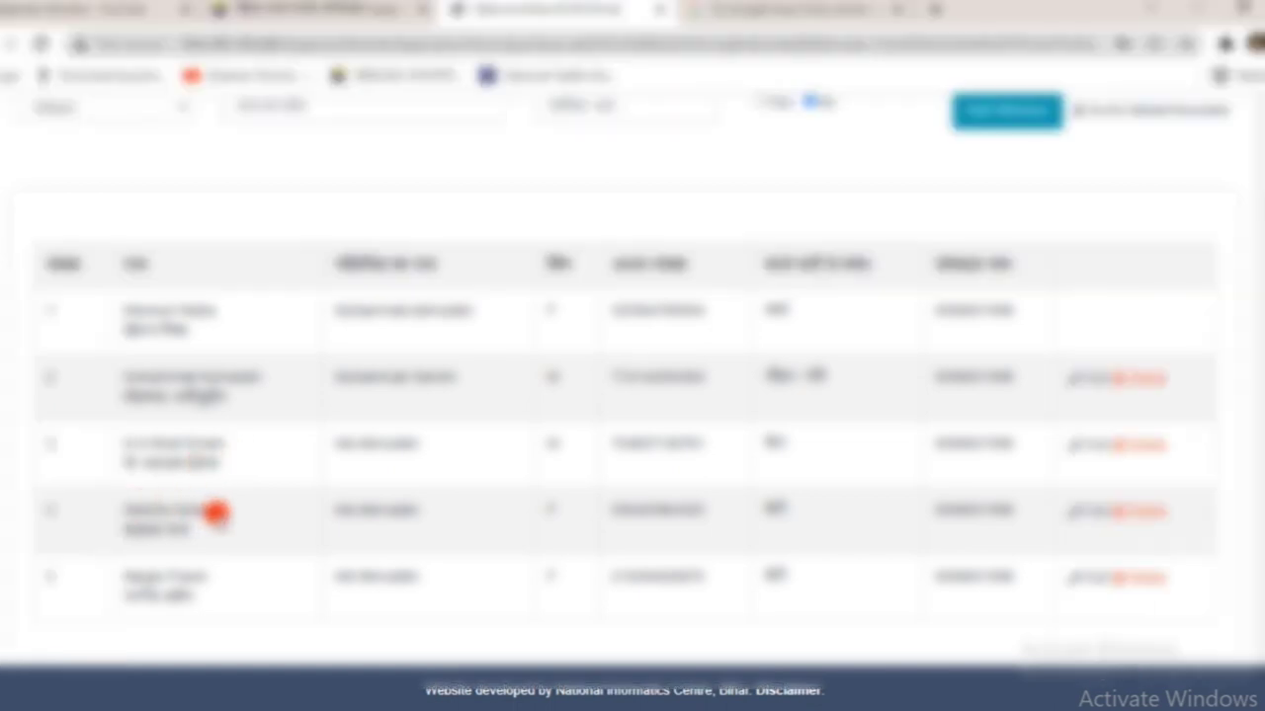
Go through Apply > Edit Application to Upload Document.
scroll(216, 512, "down", 1)
scroll(216, 512, "down", 1)
scroll(298, 537, "up", 4)
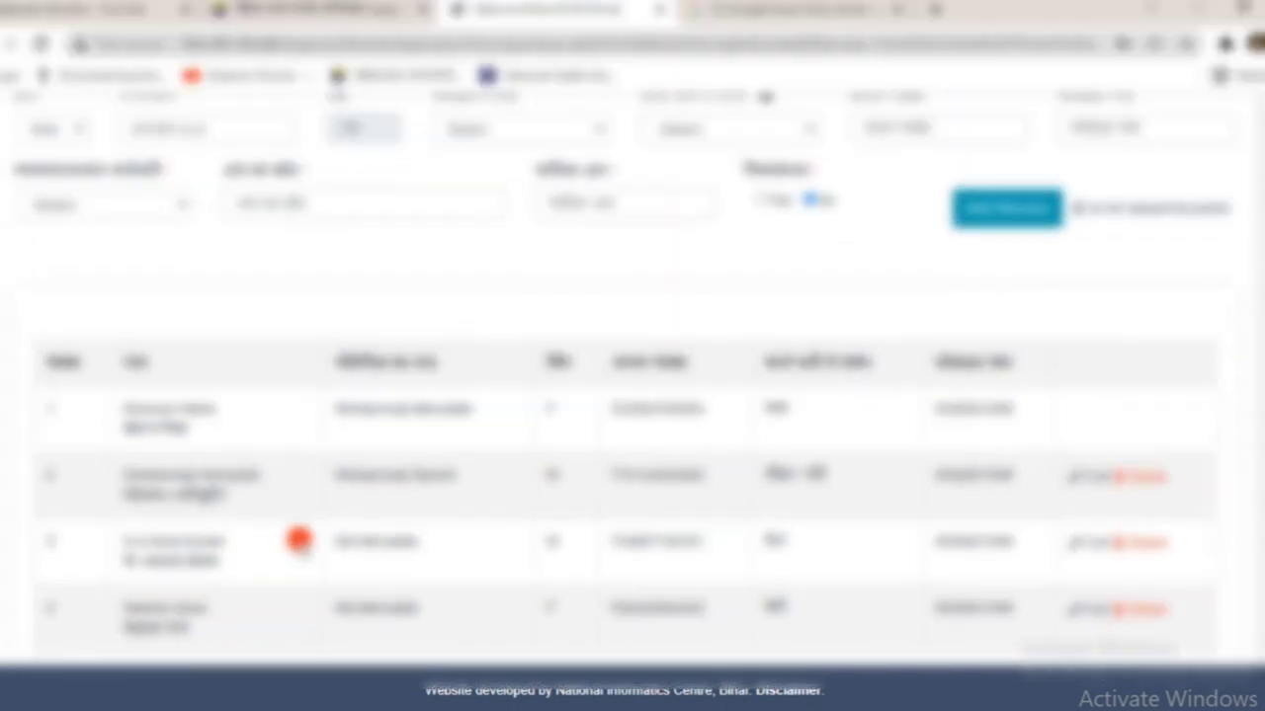
scroll(299, 537, "up", 6)
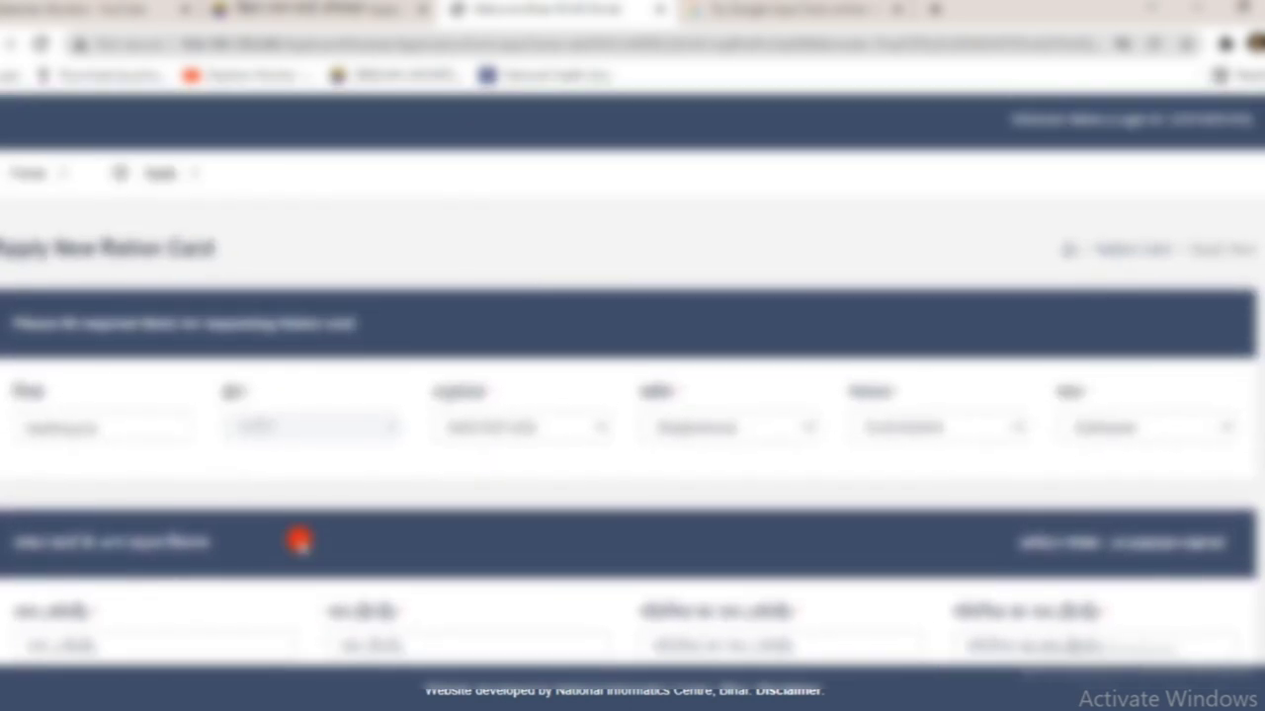
left_click(156, 175)
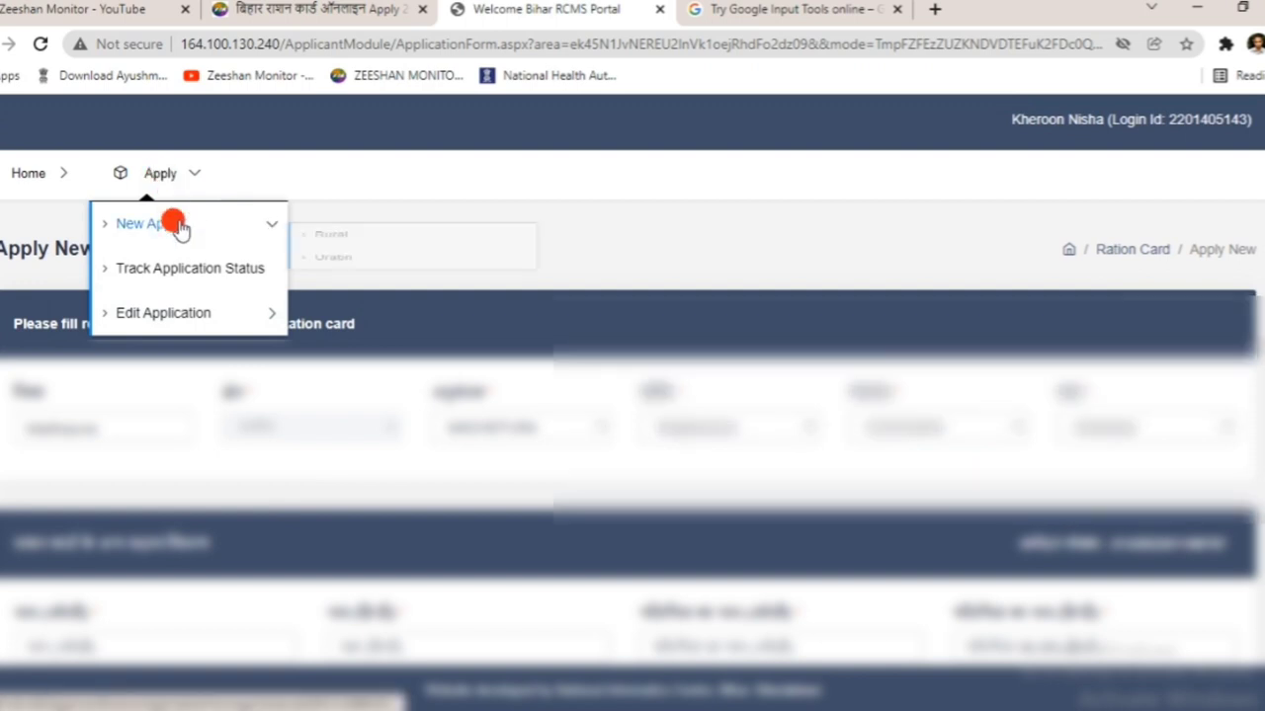
left_click(169, 313)
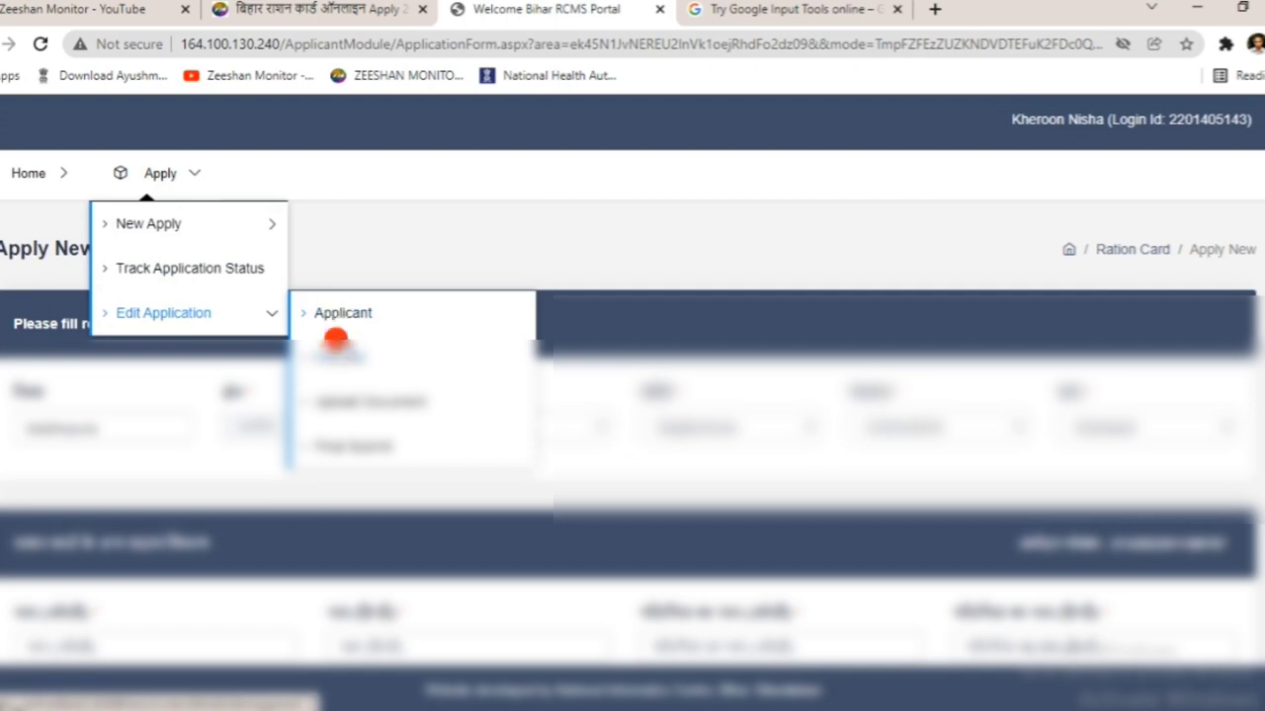
left_click(350, 400)
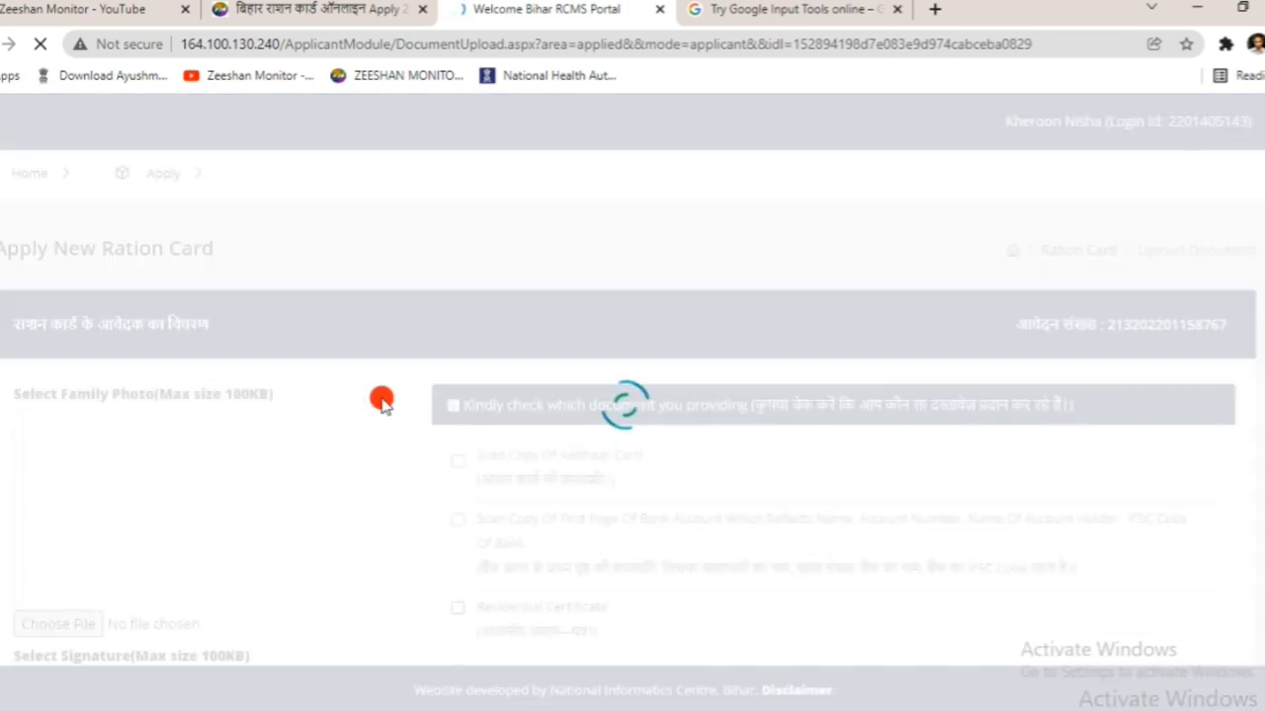
scroll(381, 402, "down", 3)
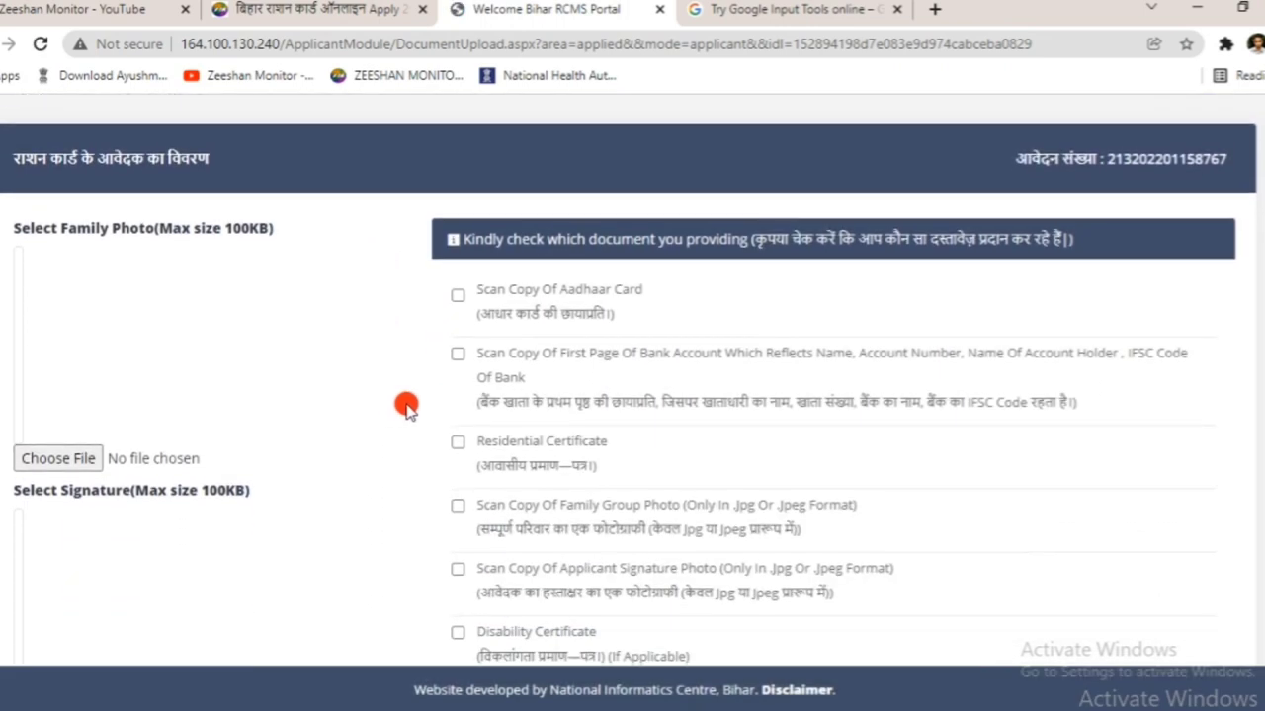
scroll(581, 415, "down", 2)
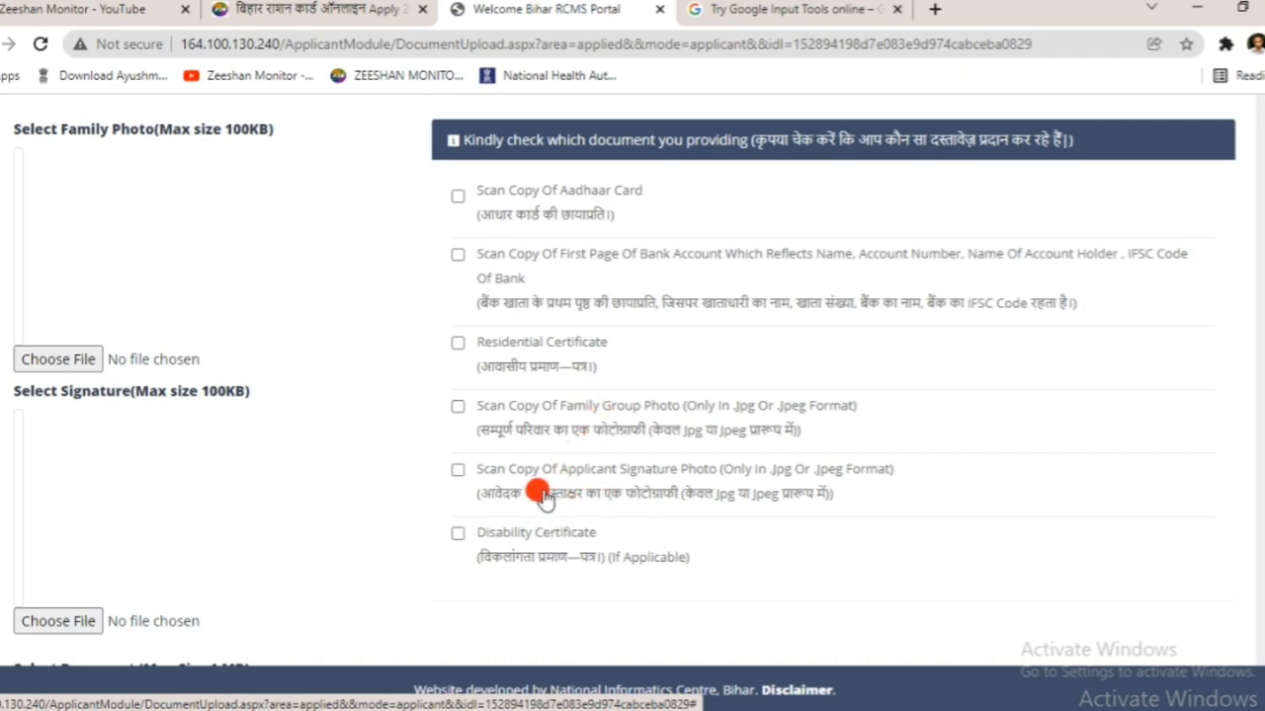
scroll(541, 497, "down", 2)
scroll(541, 497, "down", 3)
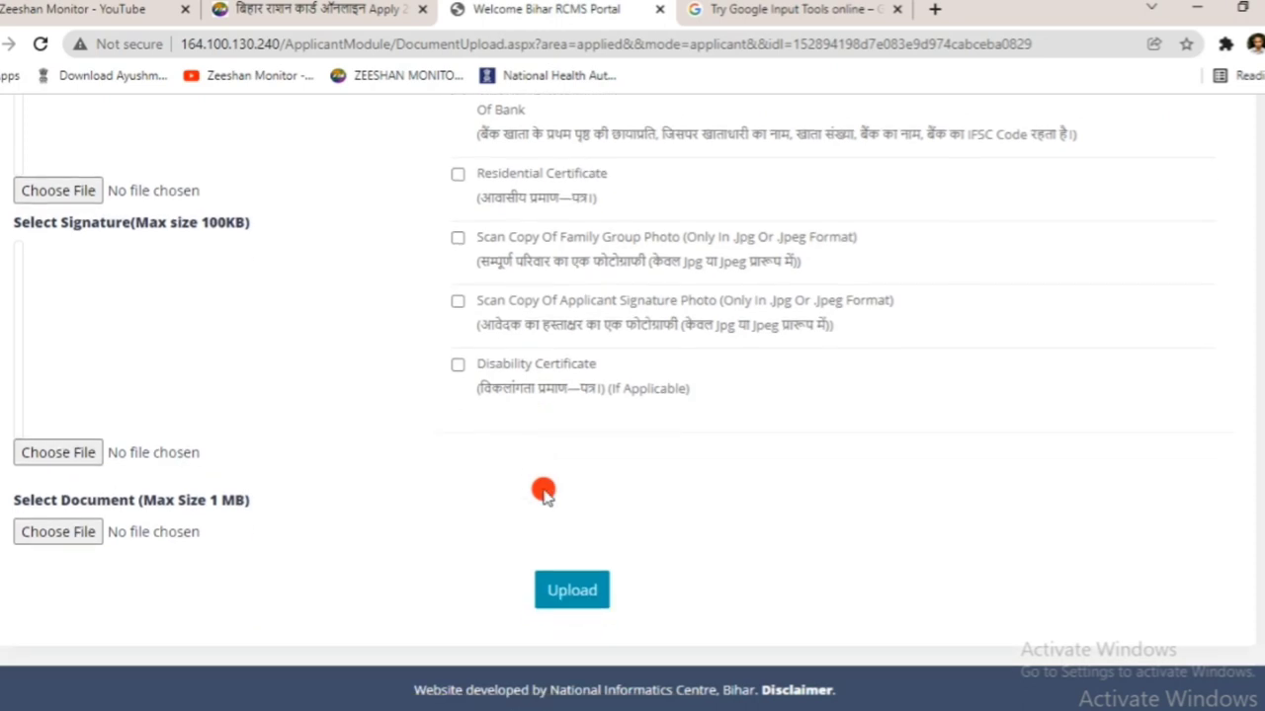
scroll(544, 491, "up", 1)
scroll(543, 490, "up", 3)
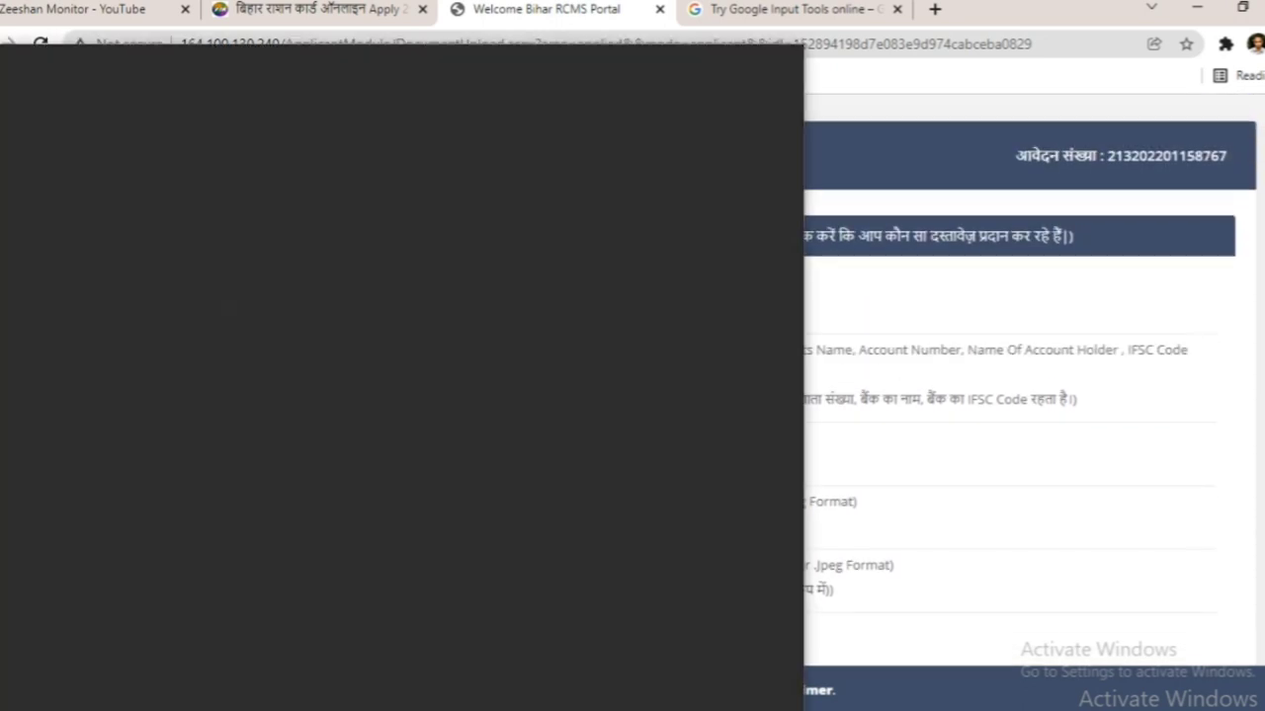
scroll(120, 299, "down", 2)
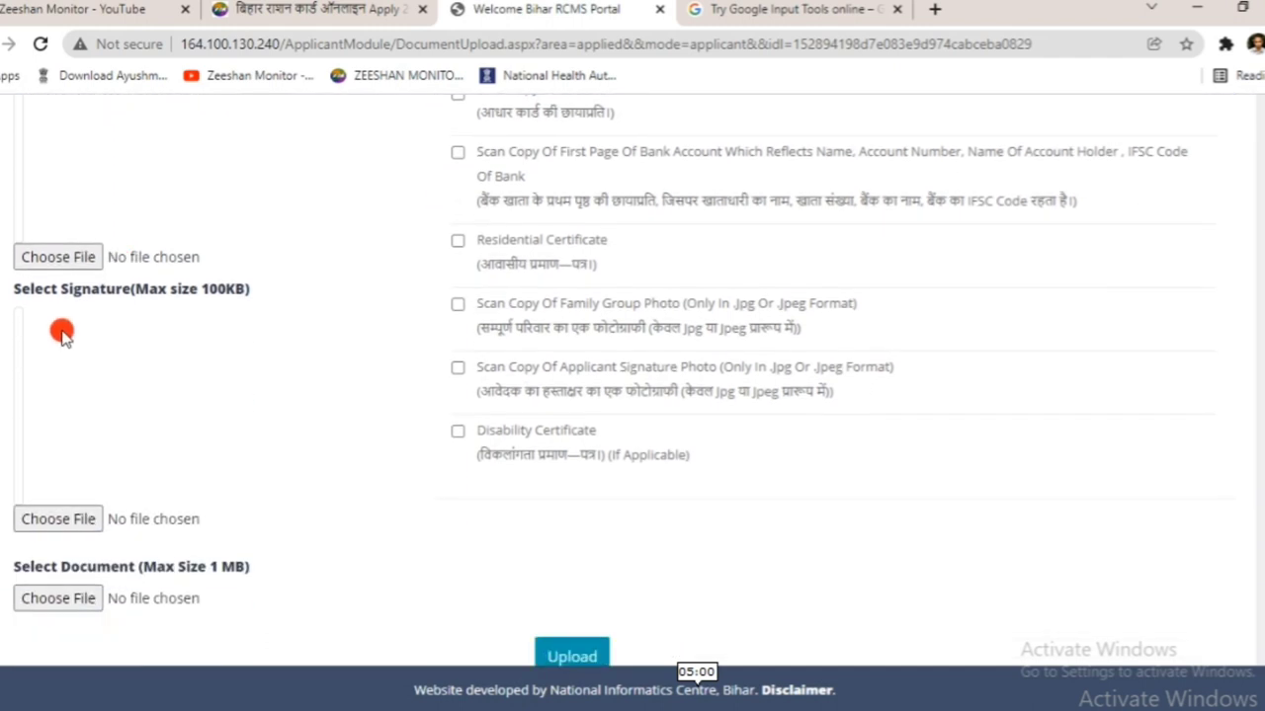
scroll(123, 310, "down", 1)
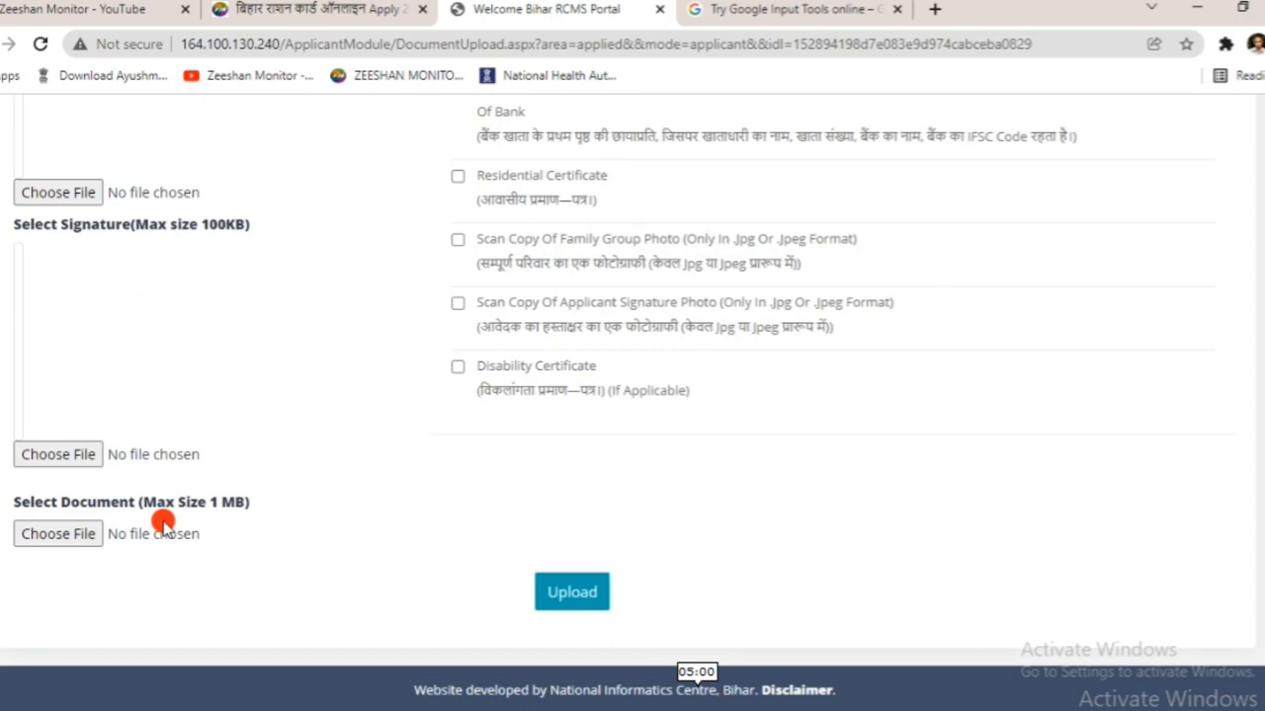
scroll(163, 528, "up", 3)
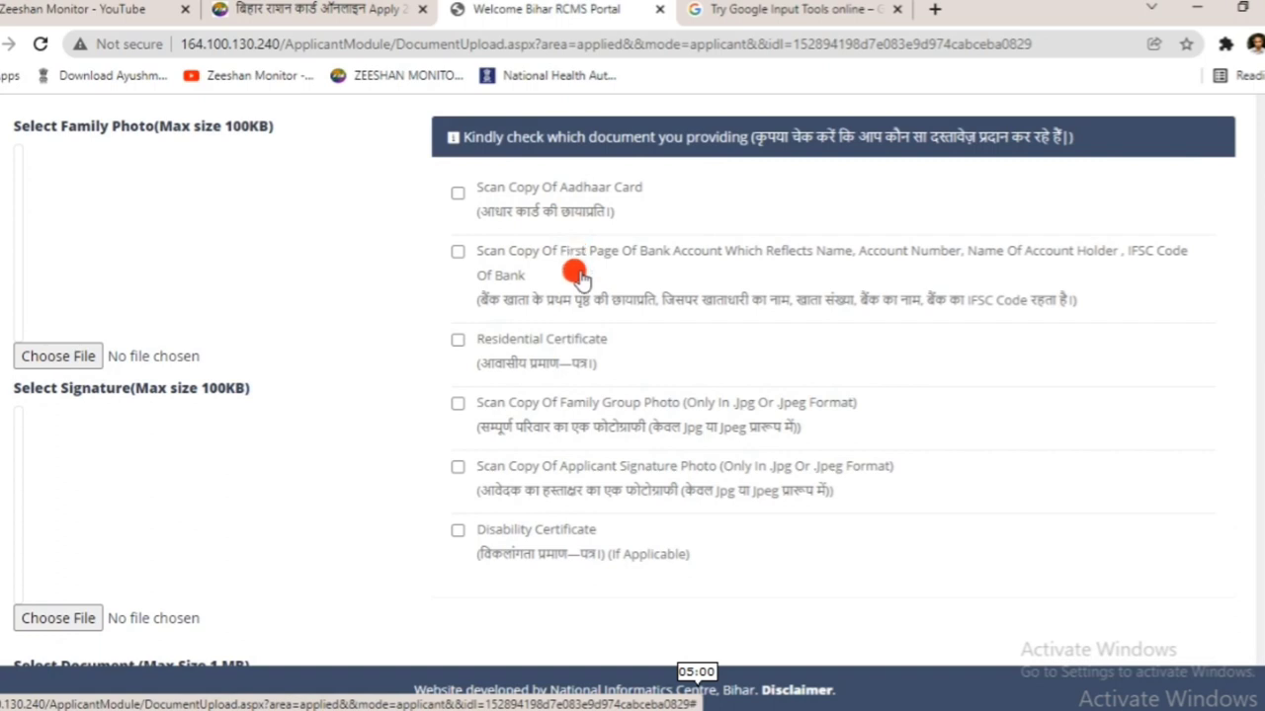
scroll(57, 454, "up", 1)
Attach PHOTO.jpg from Desktop > 2022-01-24 as the family photo.
left_click(57, 454)
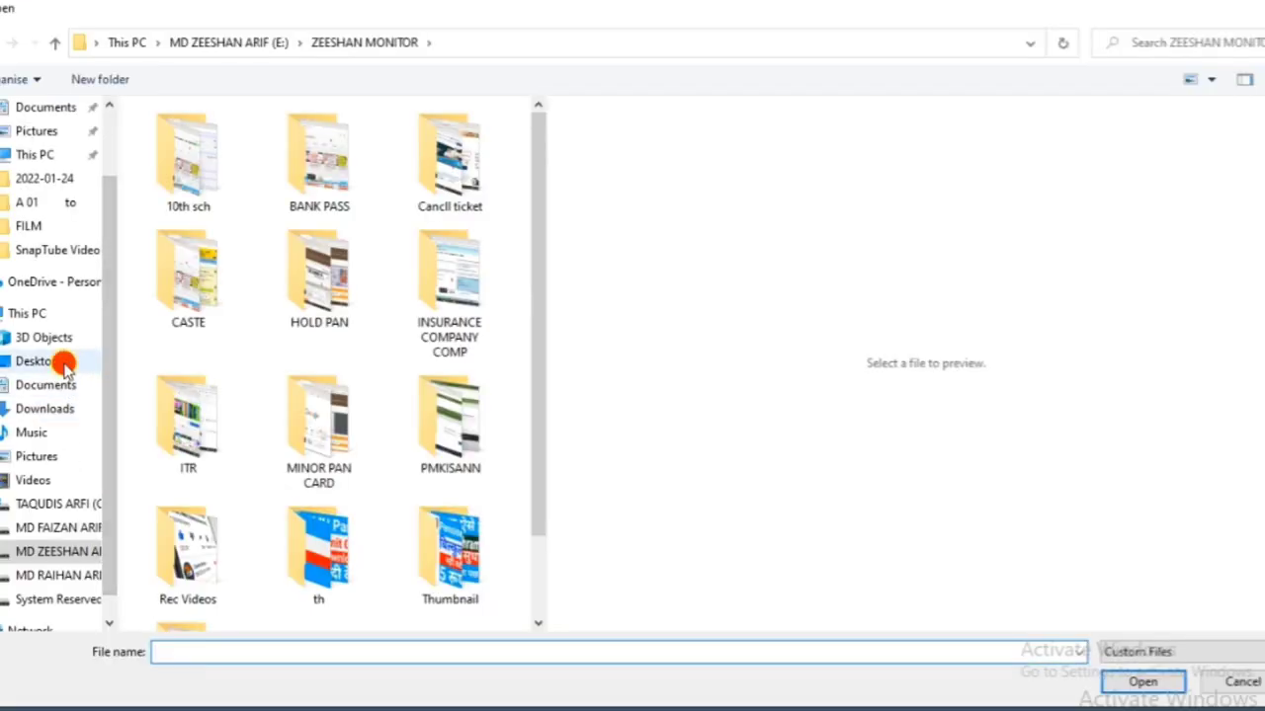
left_click(61, 363)
double_click(202, 178)
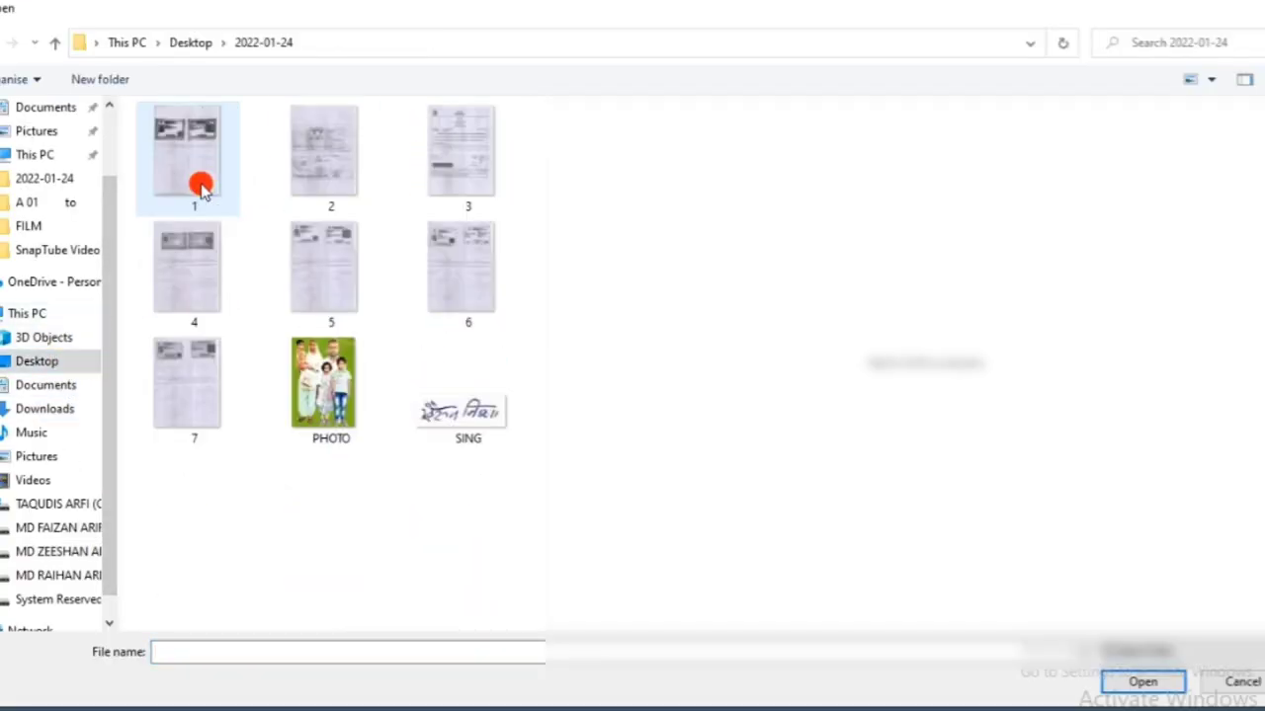
left_click(334, 400)
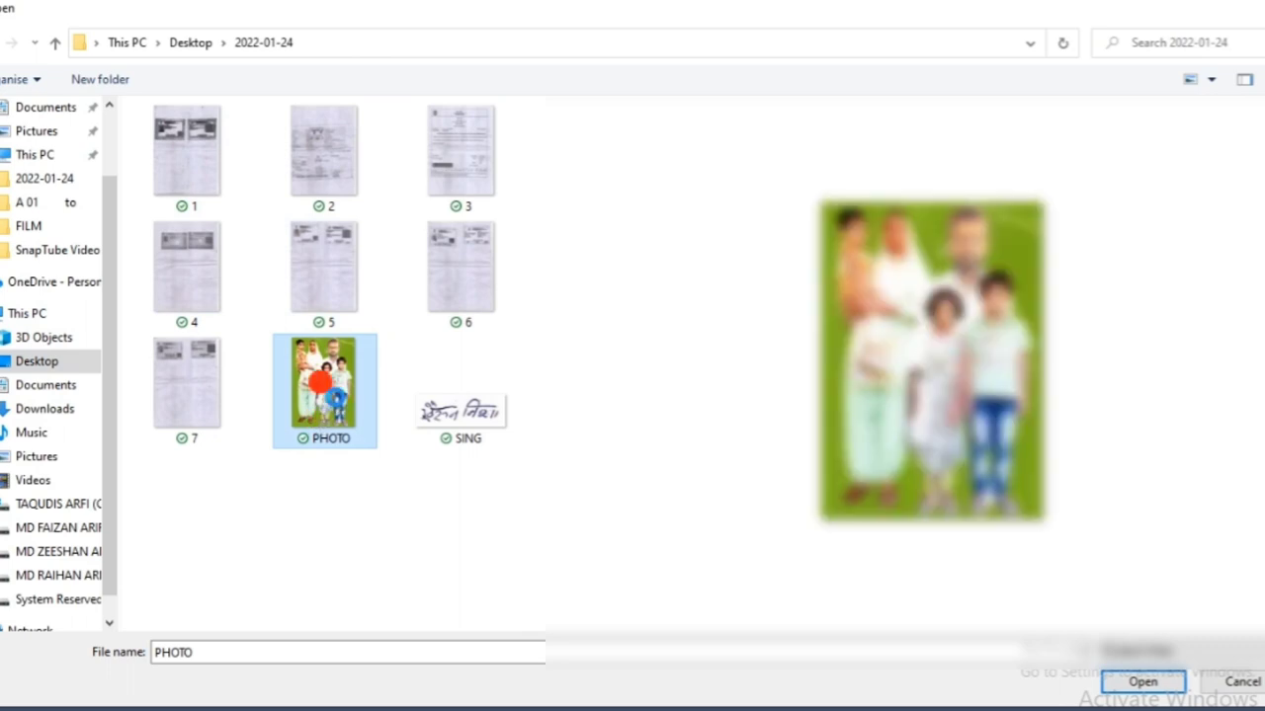
right_click(320, 381)
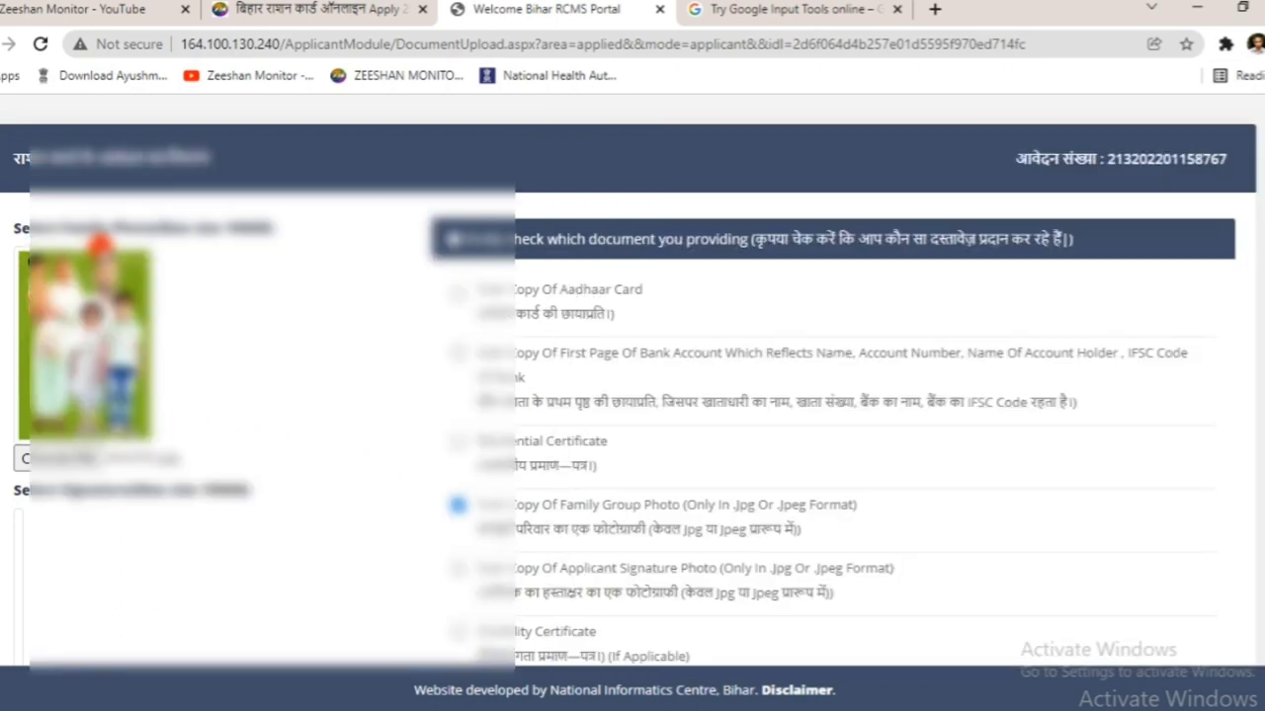
scroll(69, 259, "down", 3)
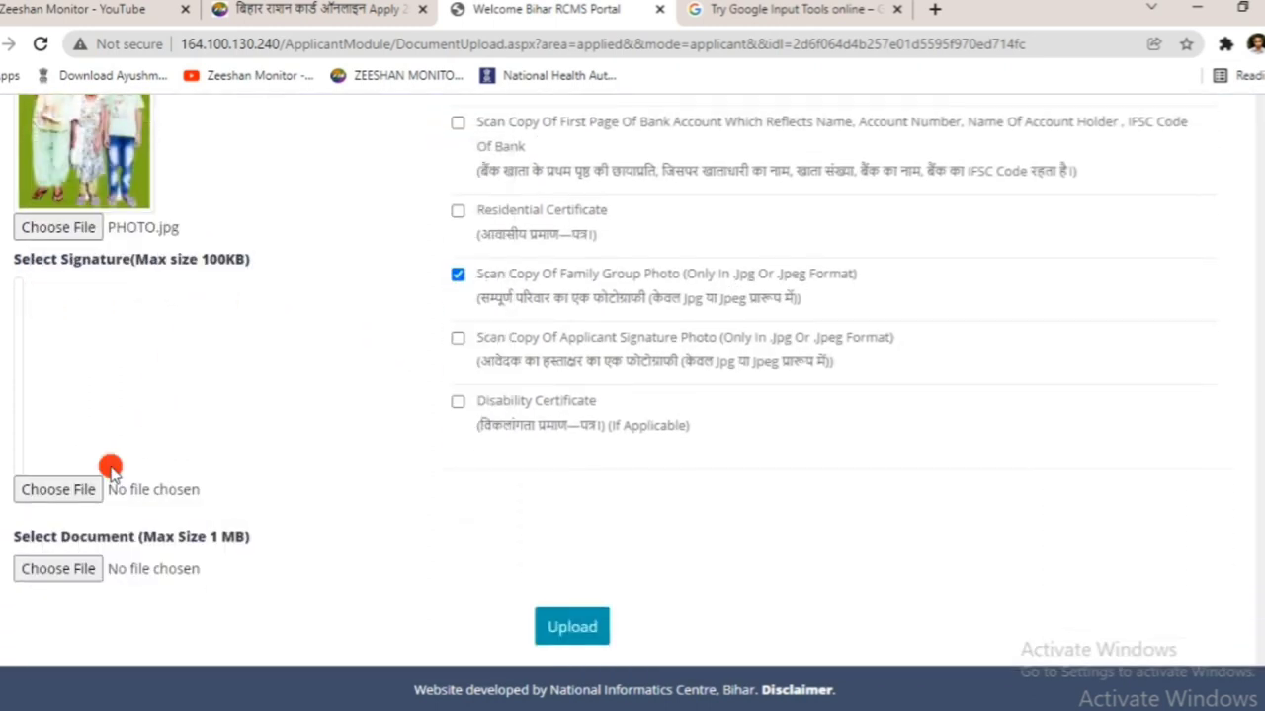
Attach SING.jpg as the signature image.
left_click(81, 490)
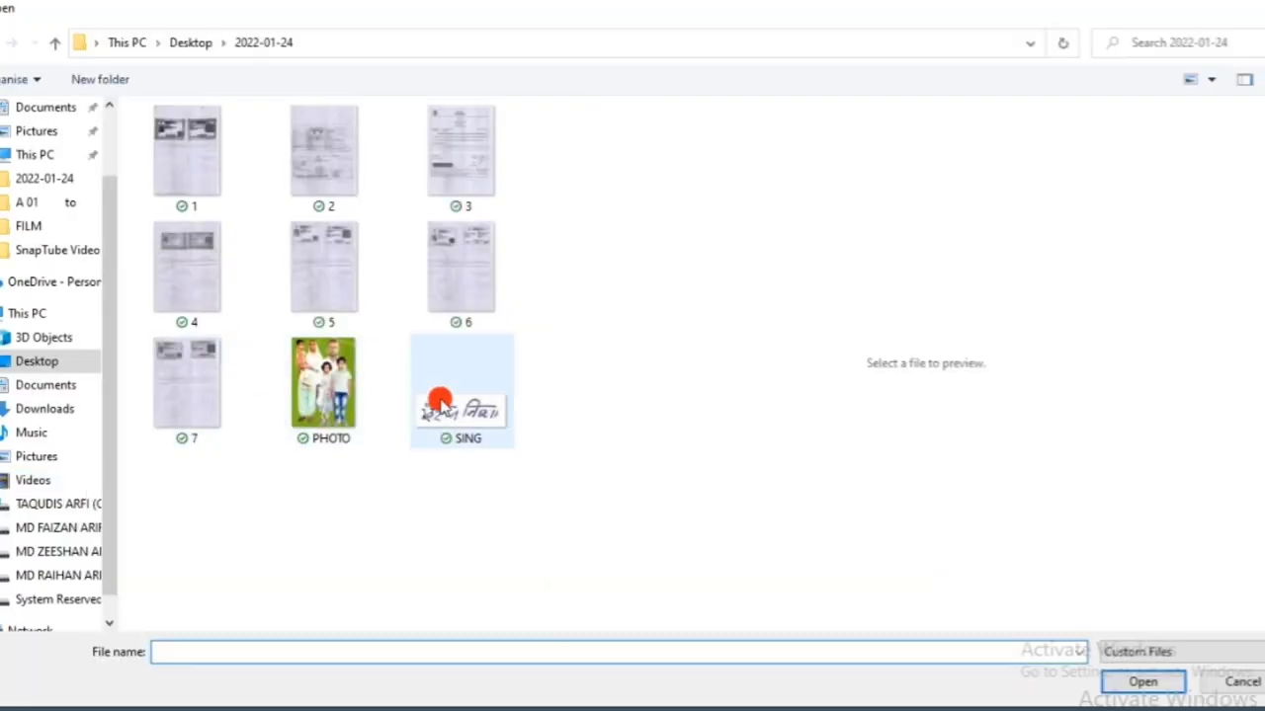
double_click(439, 402)
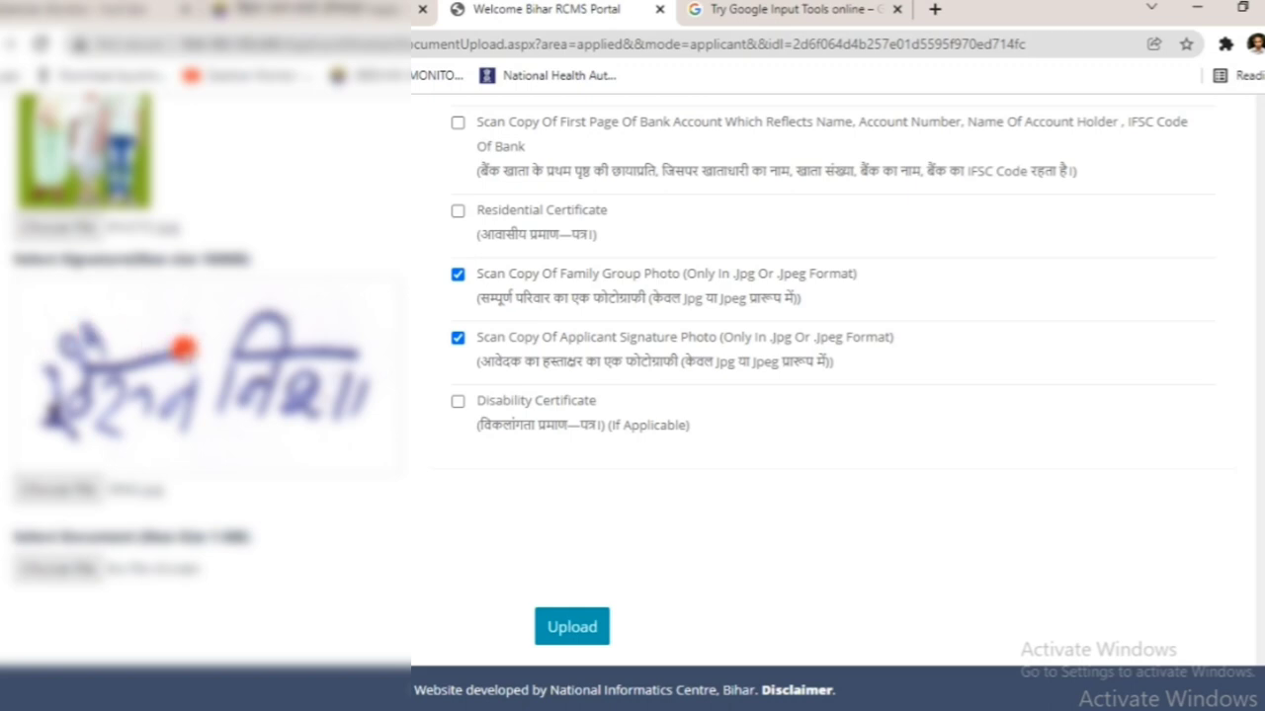
scroll(197, 346, "up", 2)
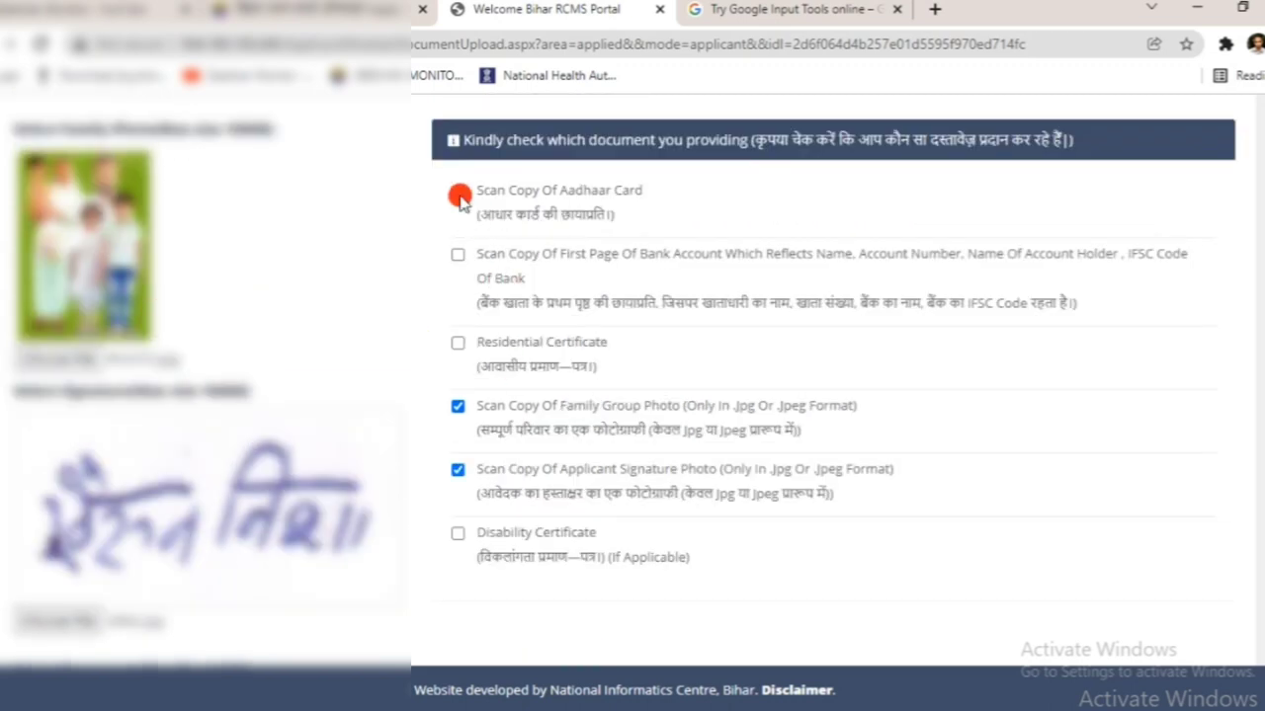
Tick Aadhaar Card, Bank Account first page and Residential Certificate in the checklist.
left_click(458, 196)
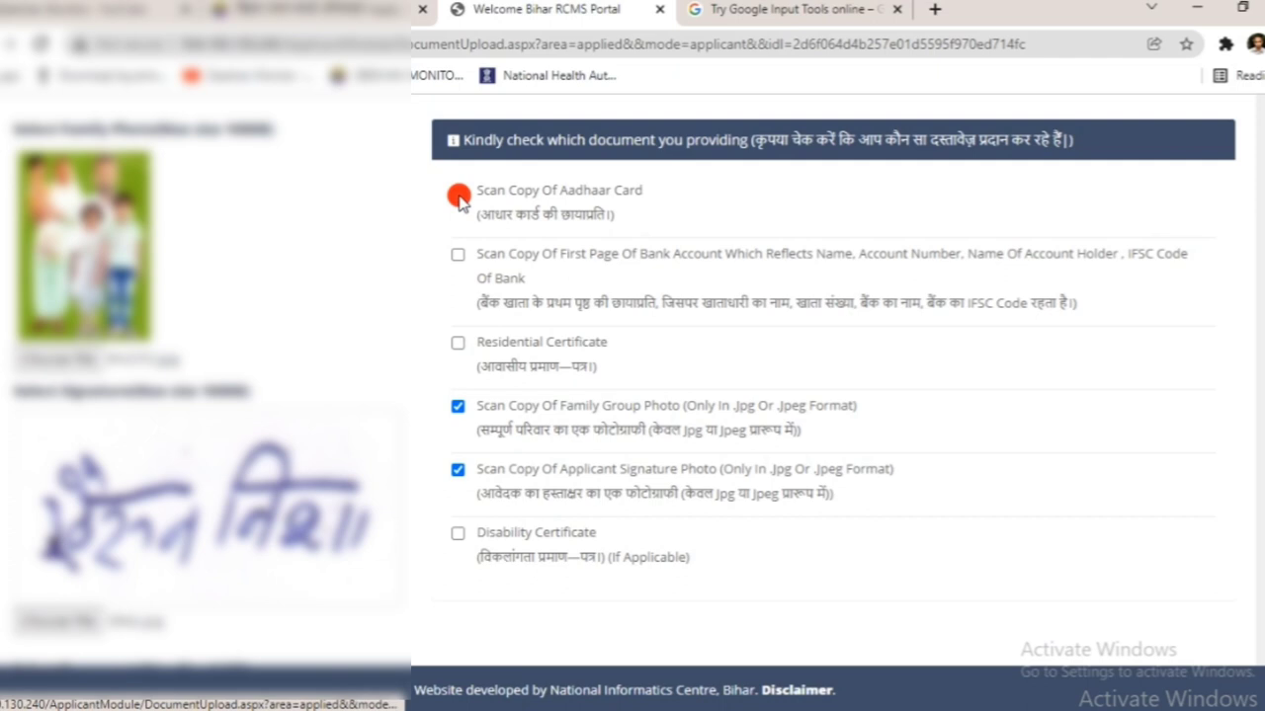
left_click(457, 197)
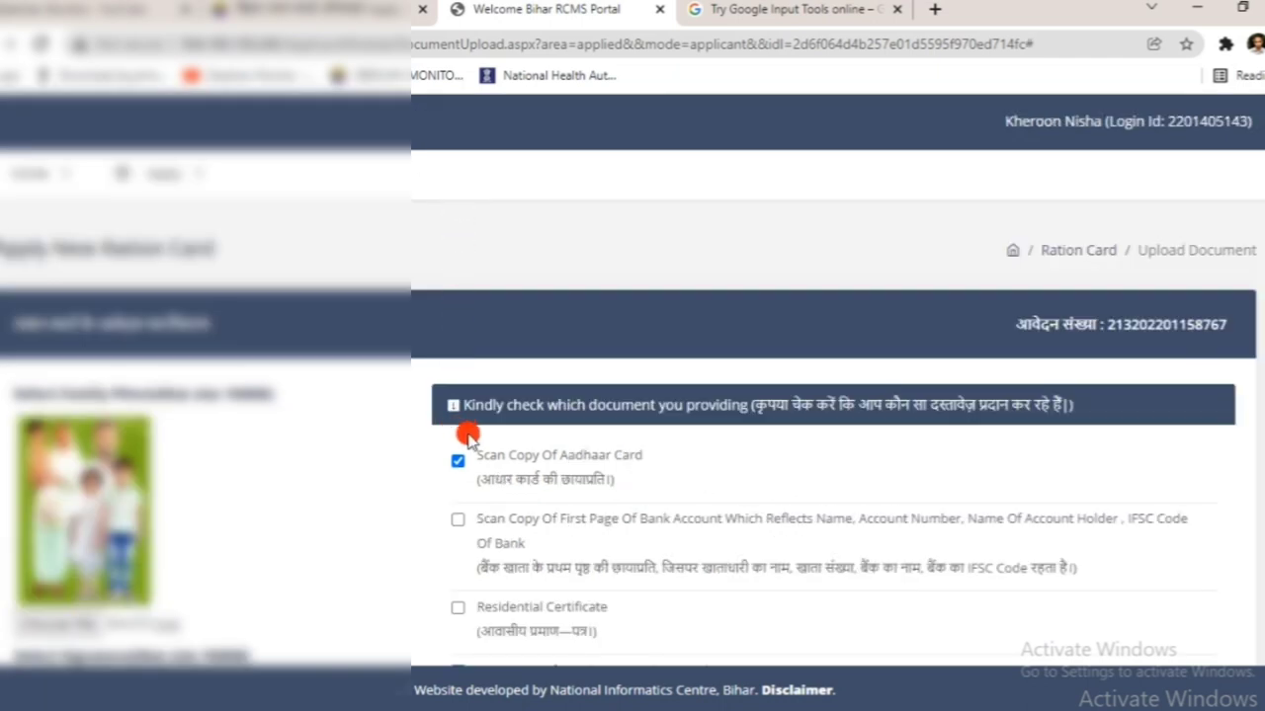
scroll(452, 395, "down", 2)
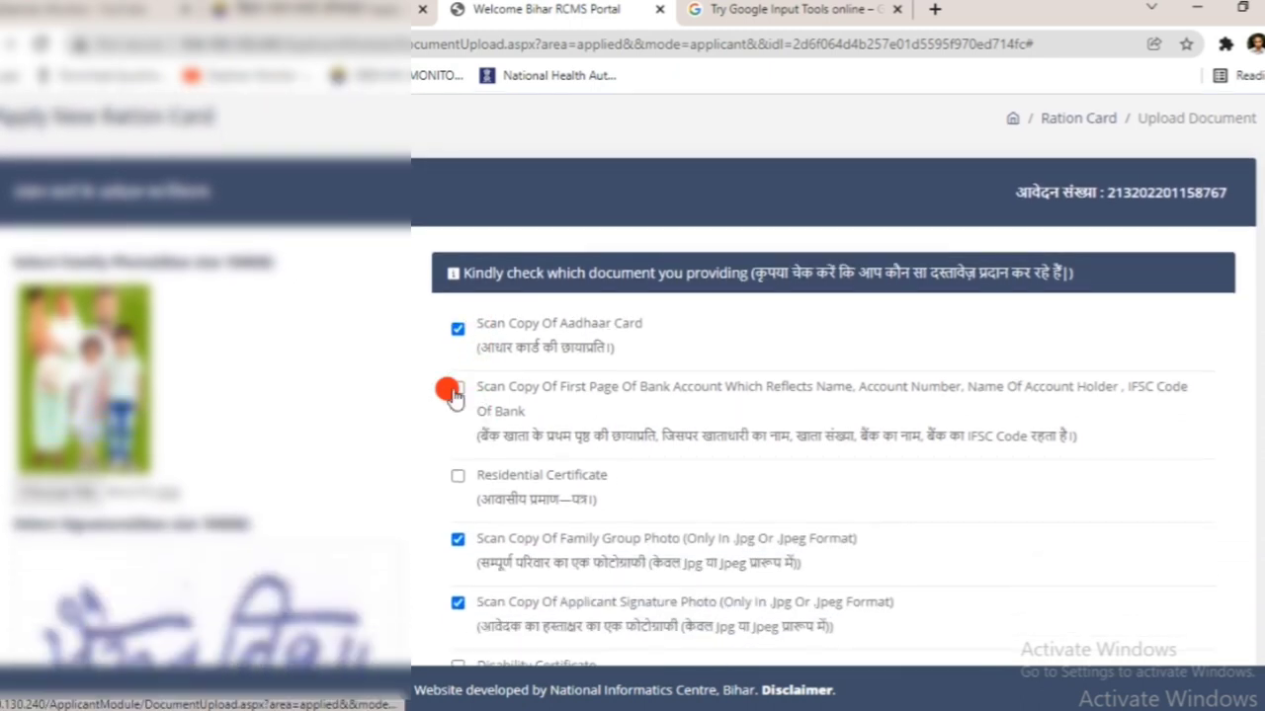
left_click(455, 390)
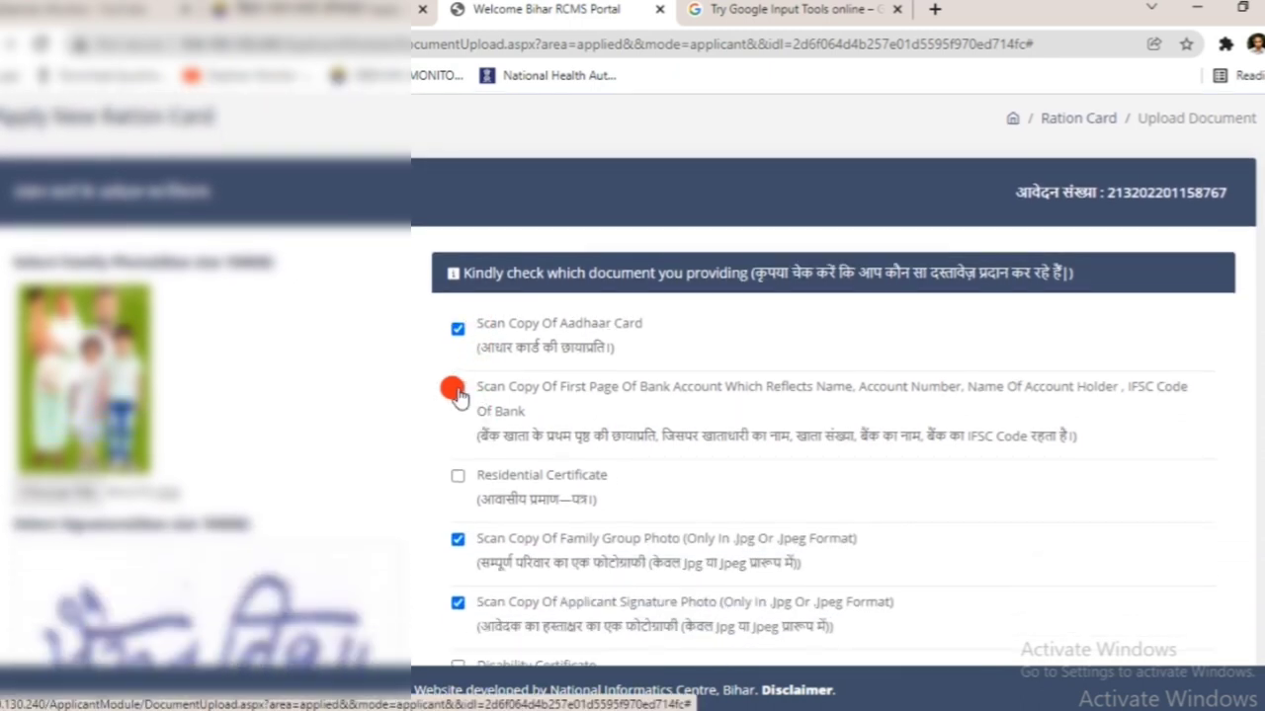
scroll(491, 487, "down", 1)
scroll(491, 486, "down", 3)
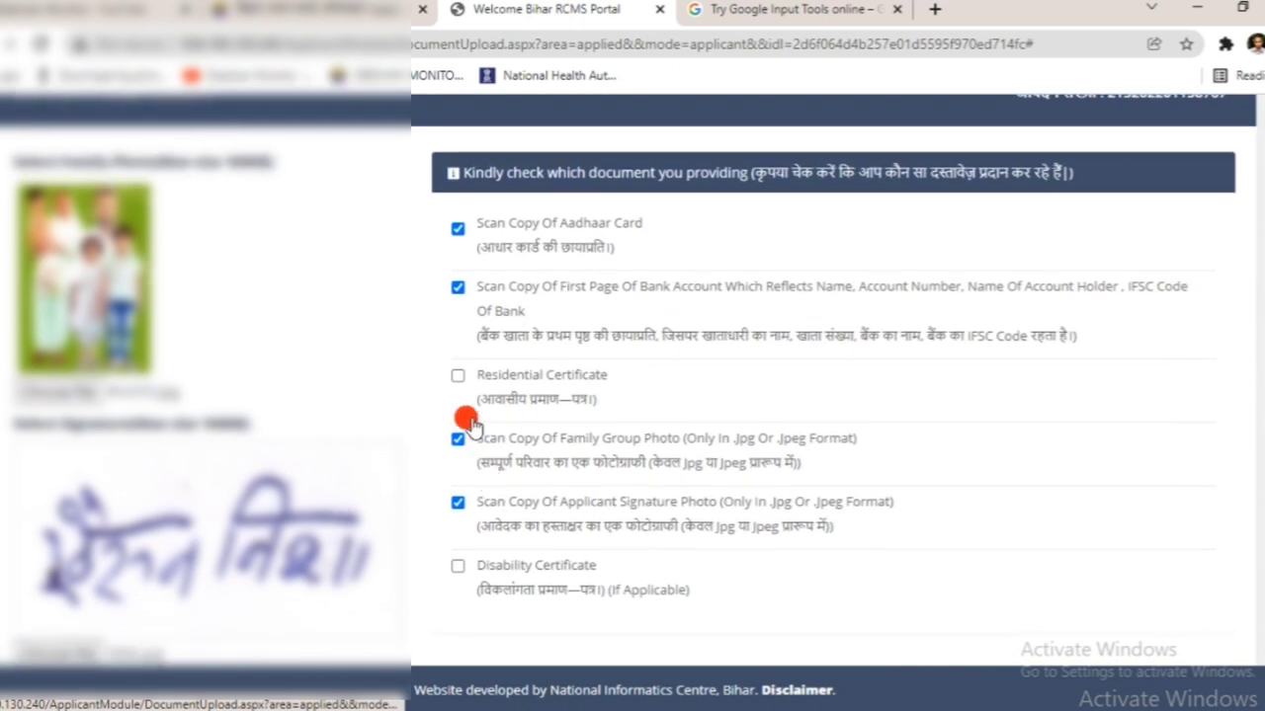
left_click(457, 373)
scroll(475, 471, "down", 2)
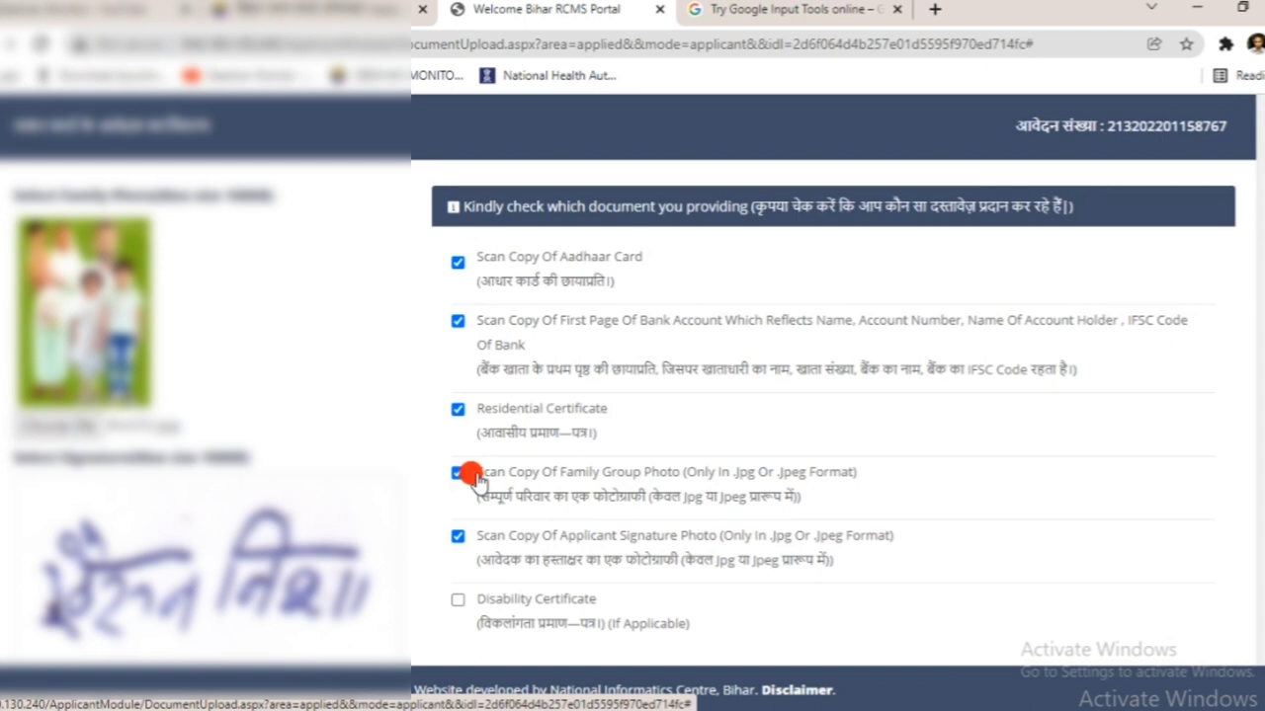
scroll(481, 476, "down", 1)
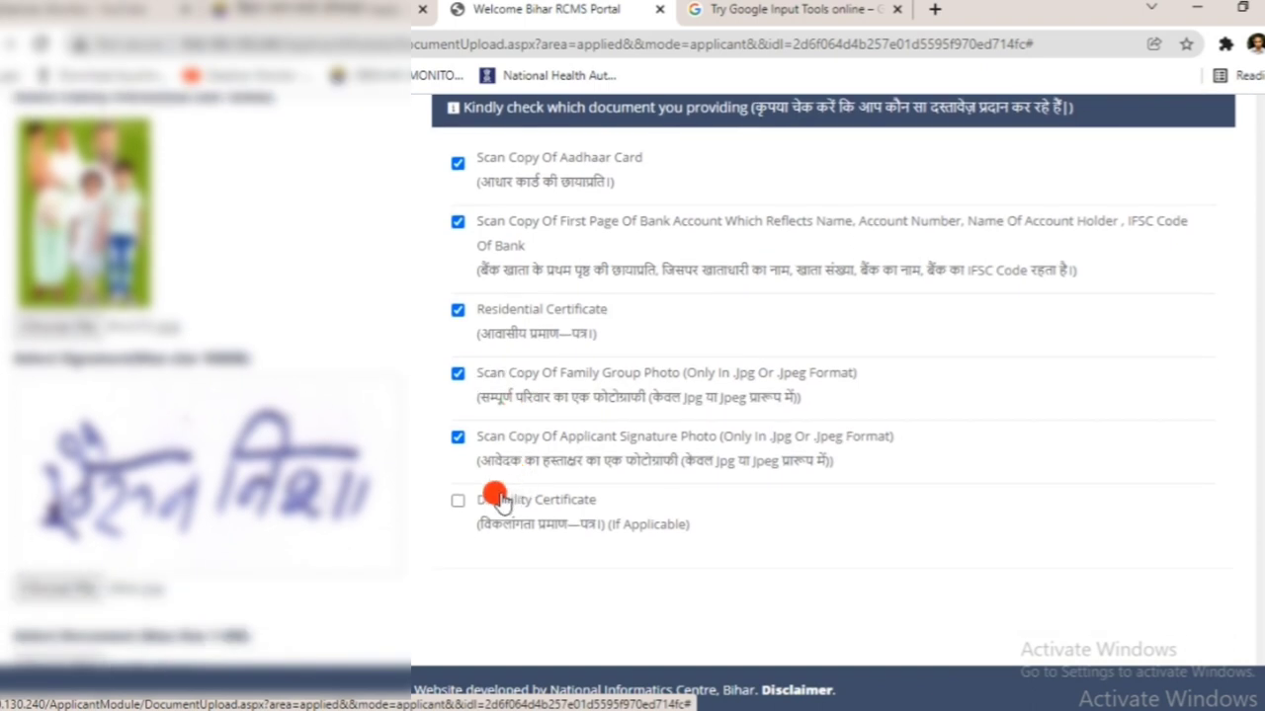
scroll(525, 516, "down", 1)
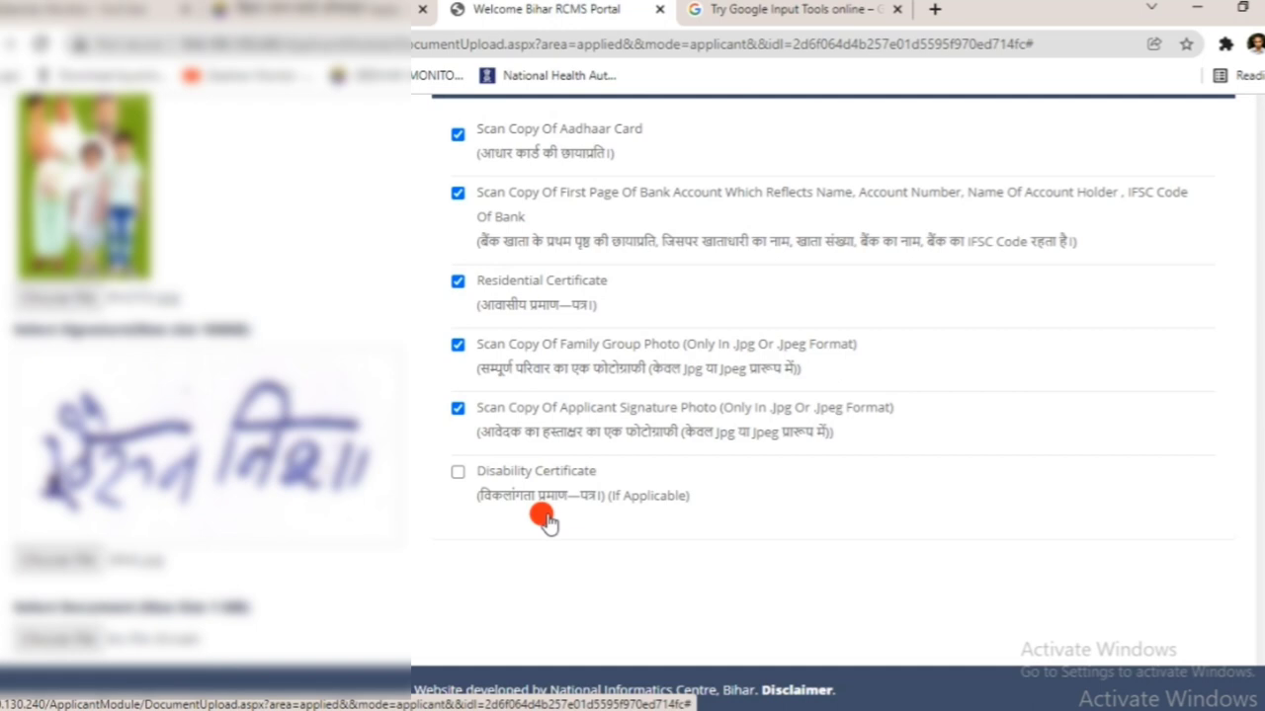
scroll(547, 521, "down", 1)
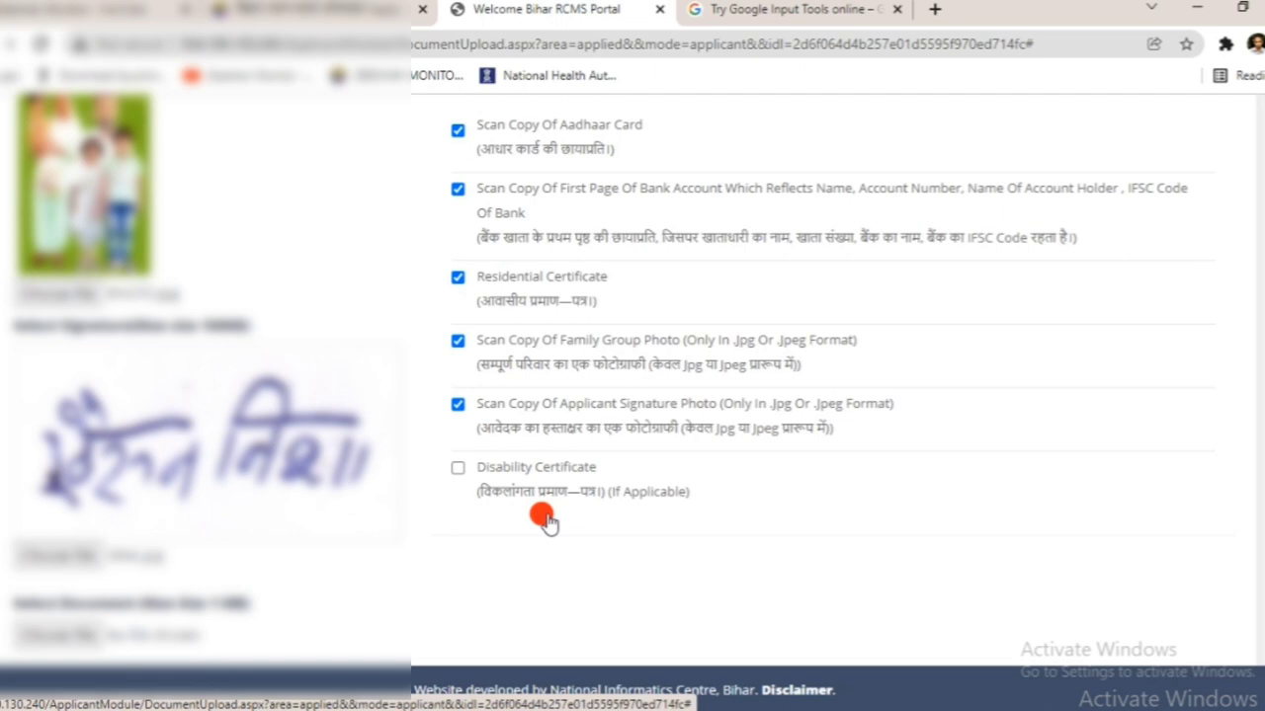
scroll(544, 502, "down", 2)
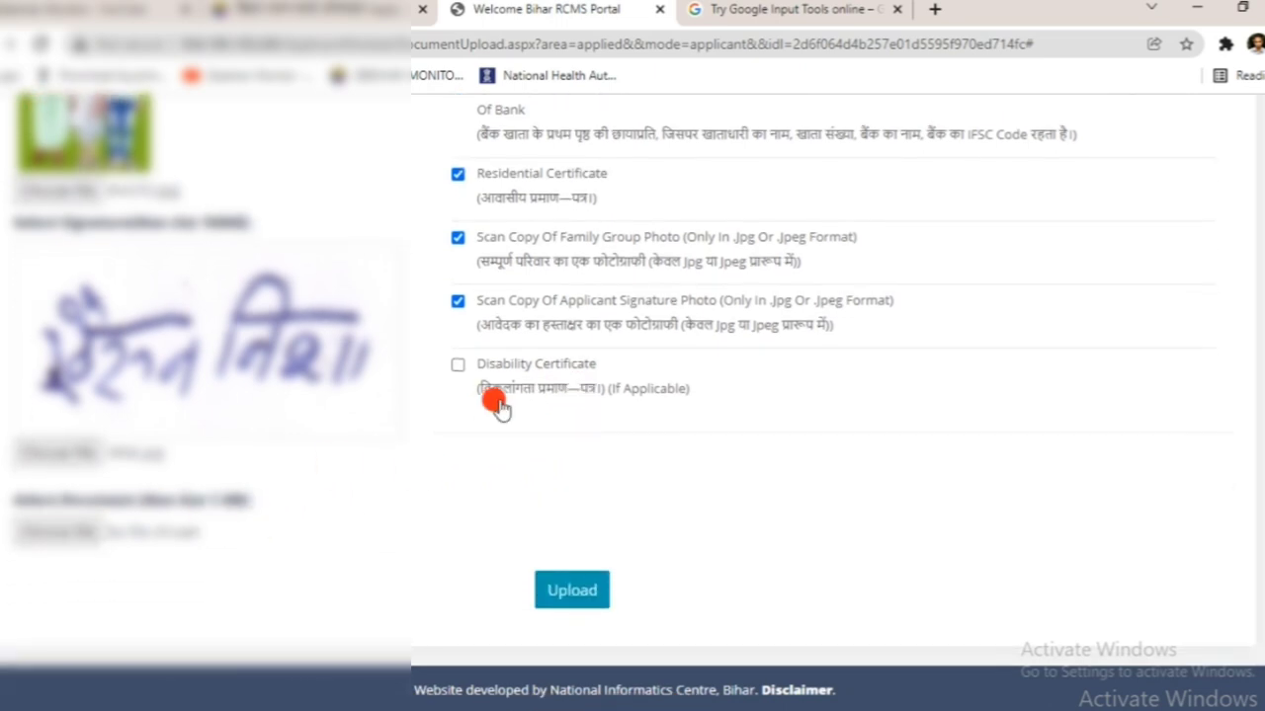
scroll(497, 404, "up", 2)
scroll(560, 333, "down", 2)
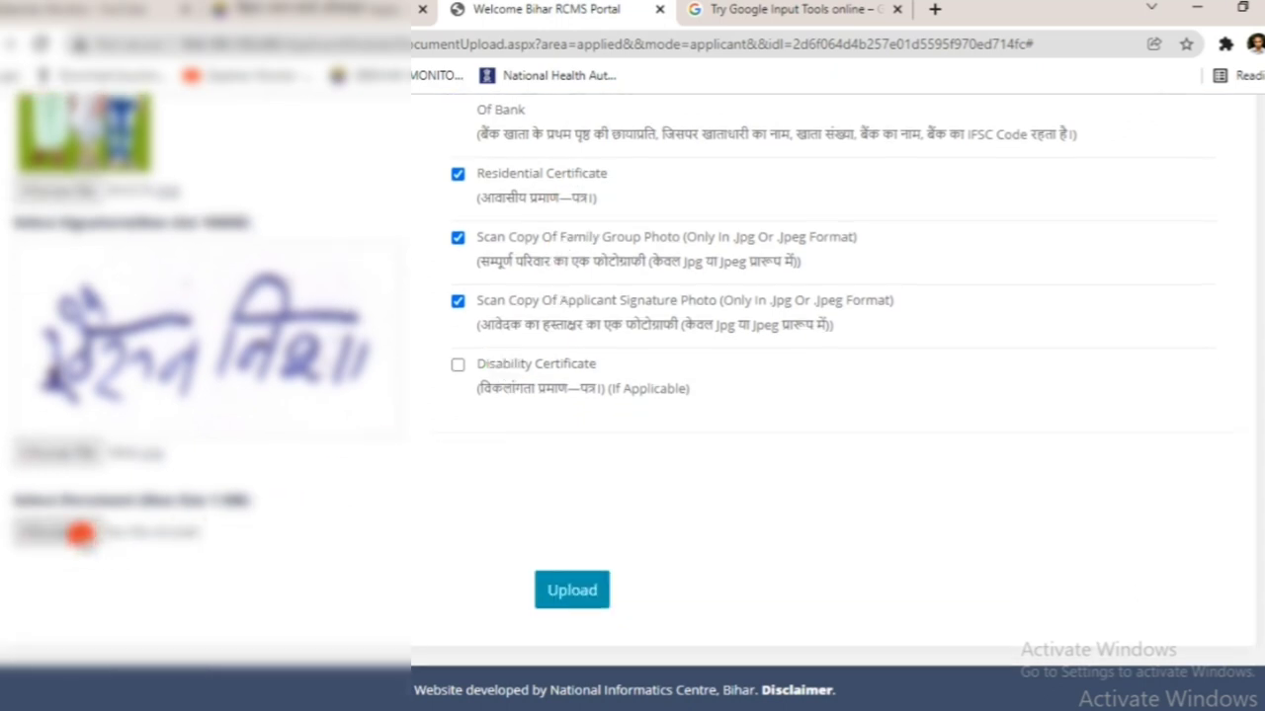
Attach DOCUMENT.pdf, upload all files, and proceed to Final Submission.
left_click(84, 534)
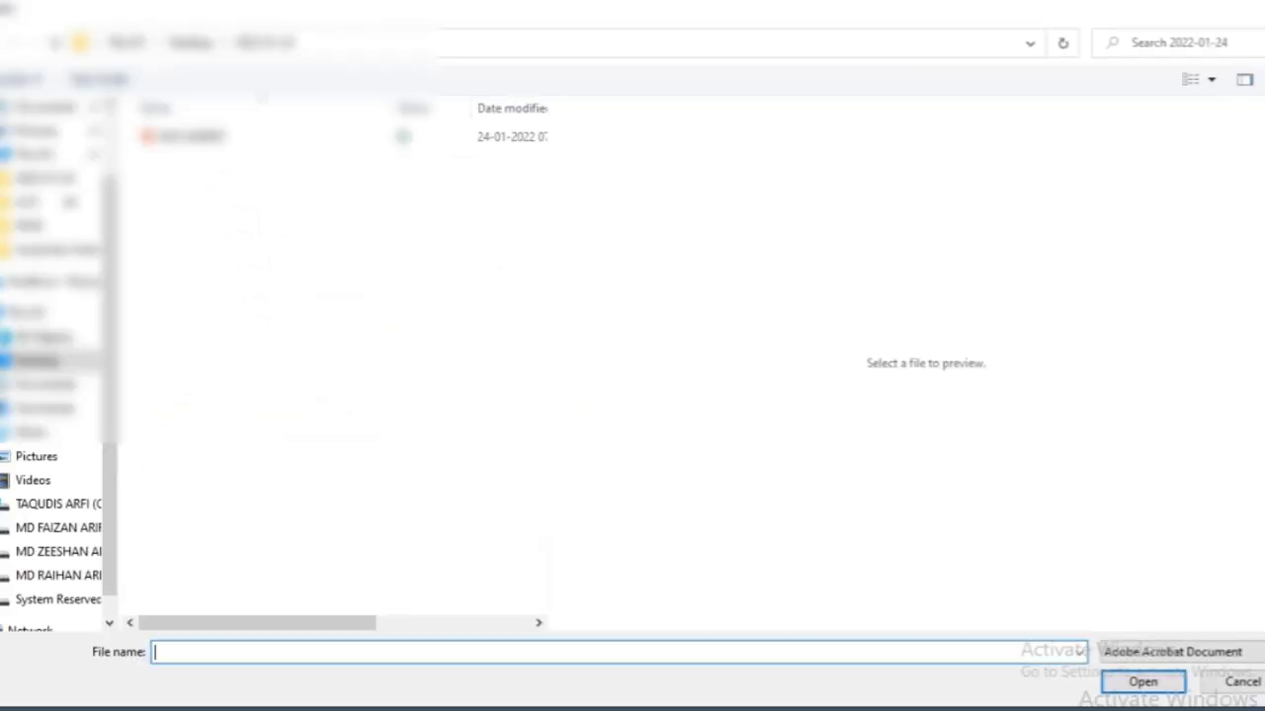
double_click(222, 131)
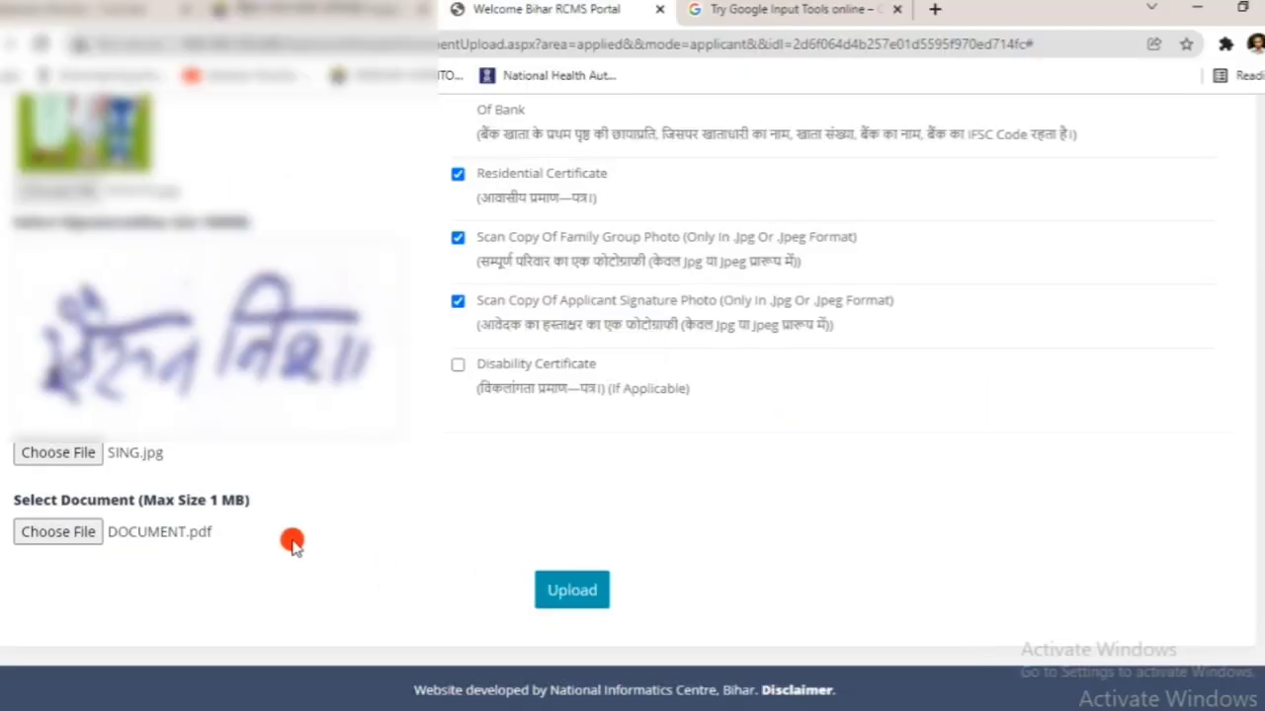
left_click(582, 593)
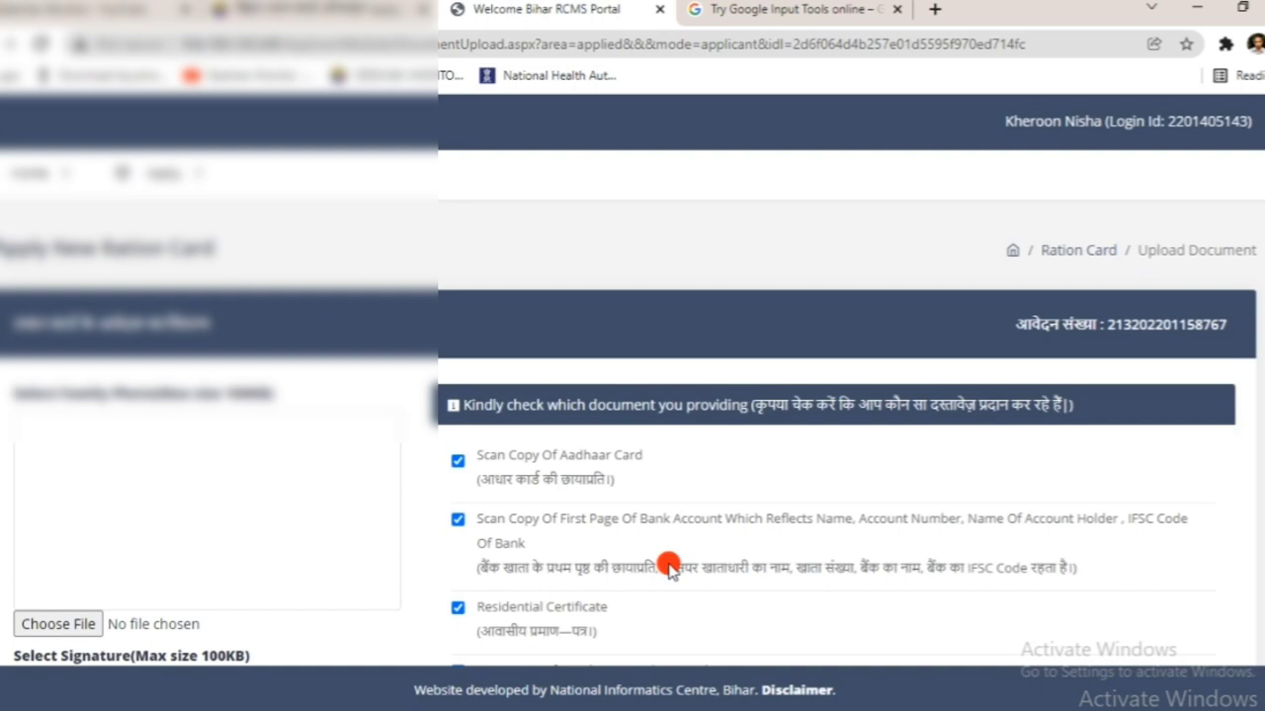
scroll(662, 538, "down", 5)
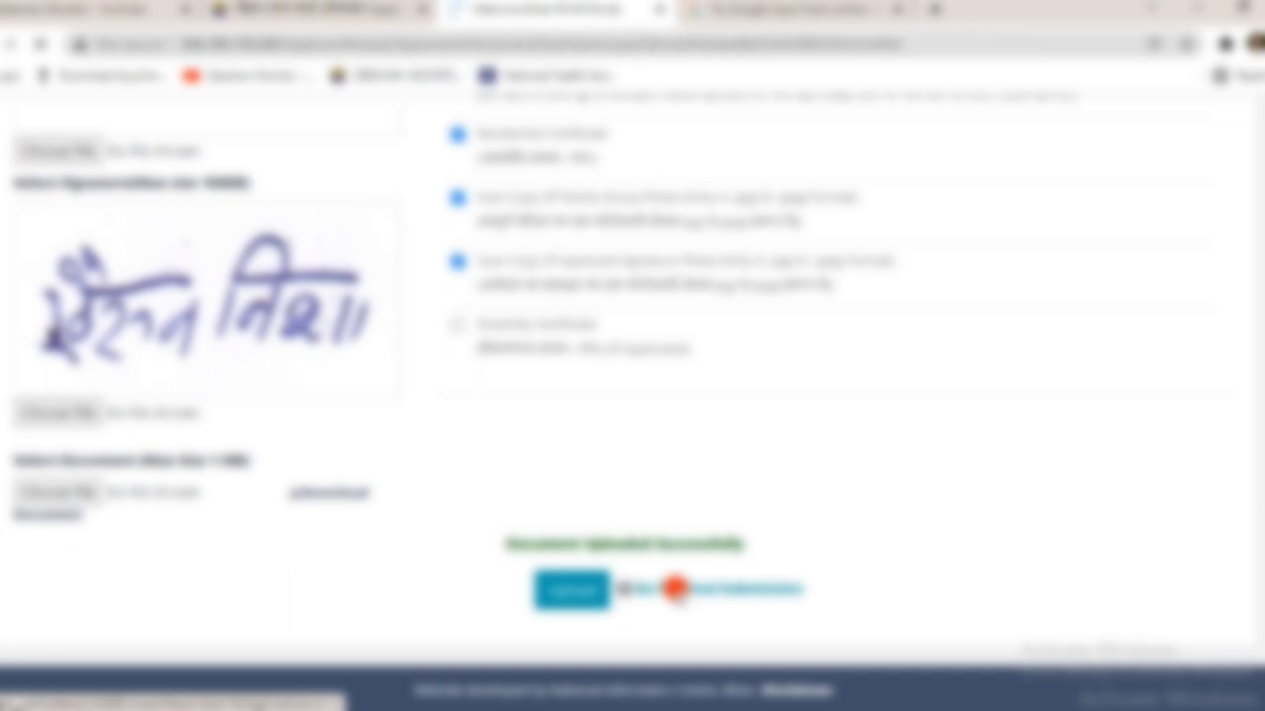
left_click(675, 588)
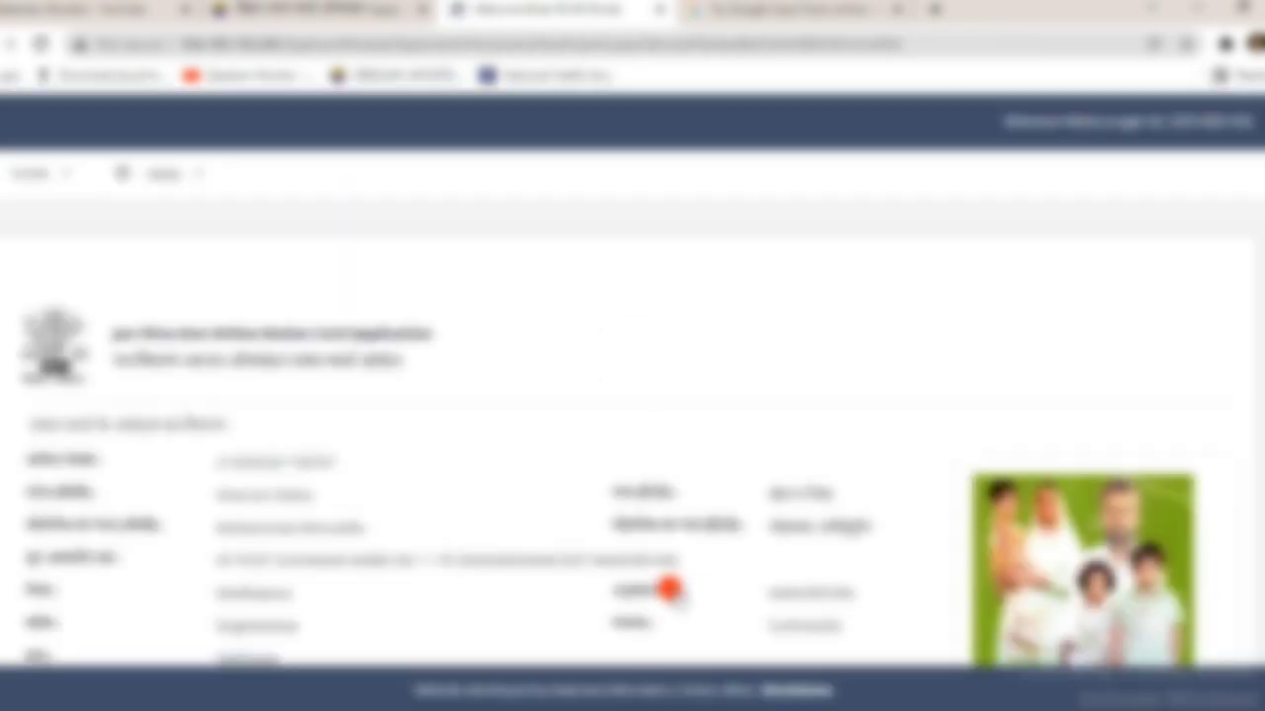